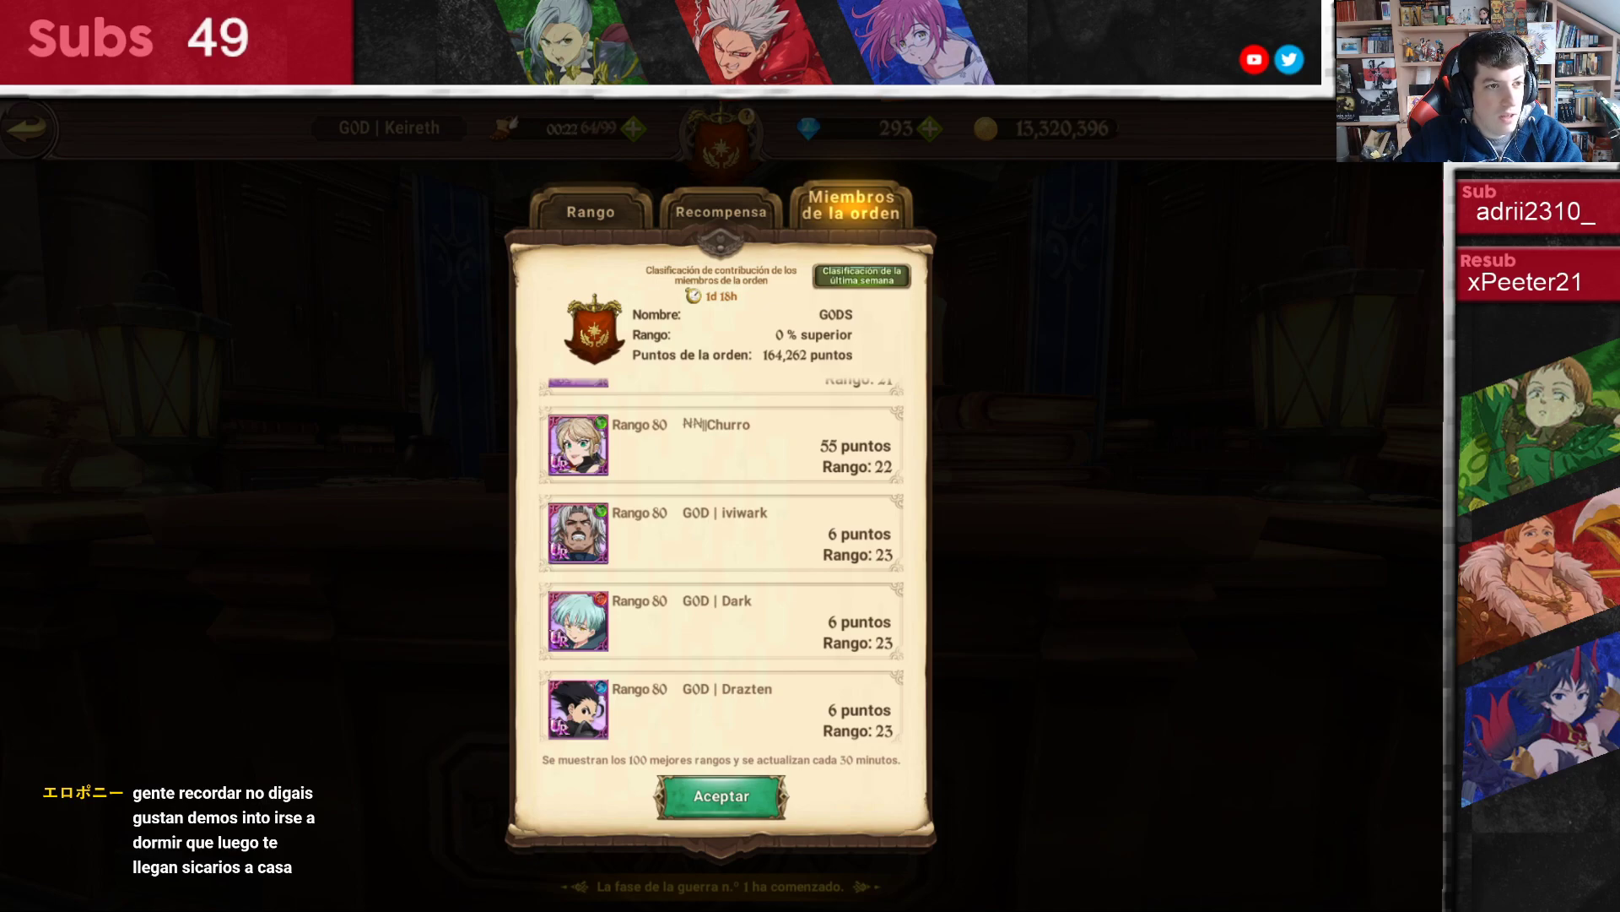
# Switch from the game's order ranking to the G0ds spreadsheet and examine the top-three, red and green member groups on the G0DS sheet.
pyautogui.moveTo(662, 405); pyautogui.dragTo(647, 669)
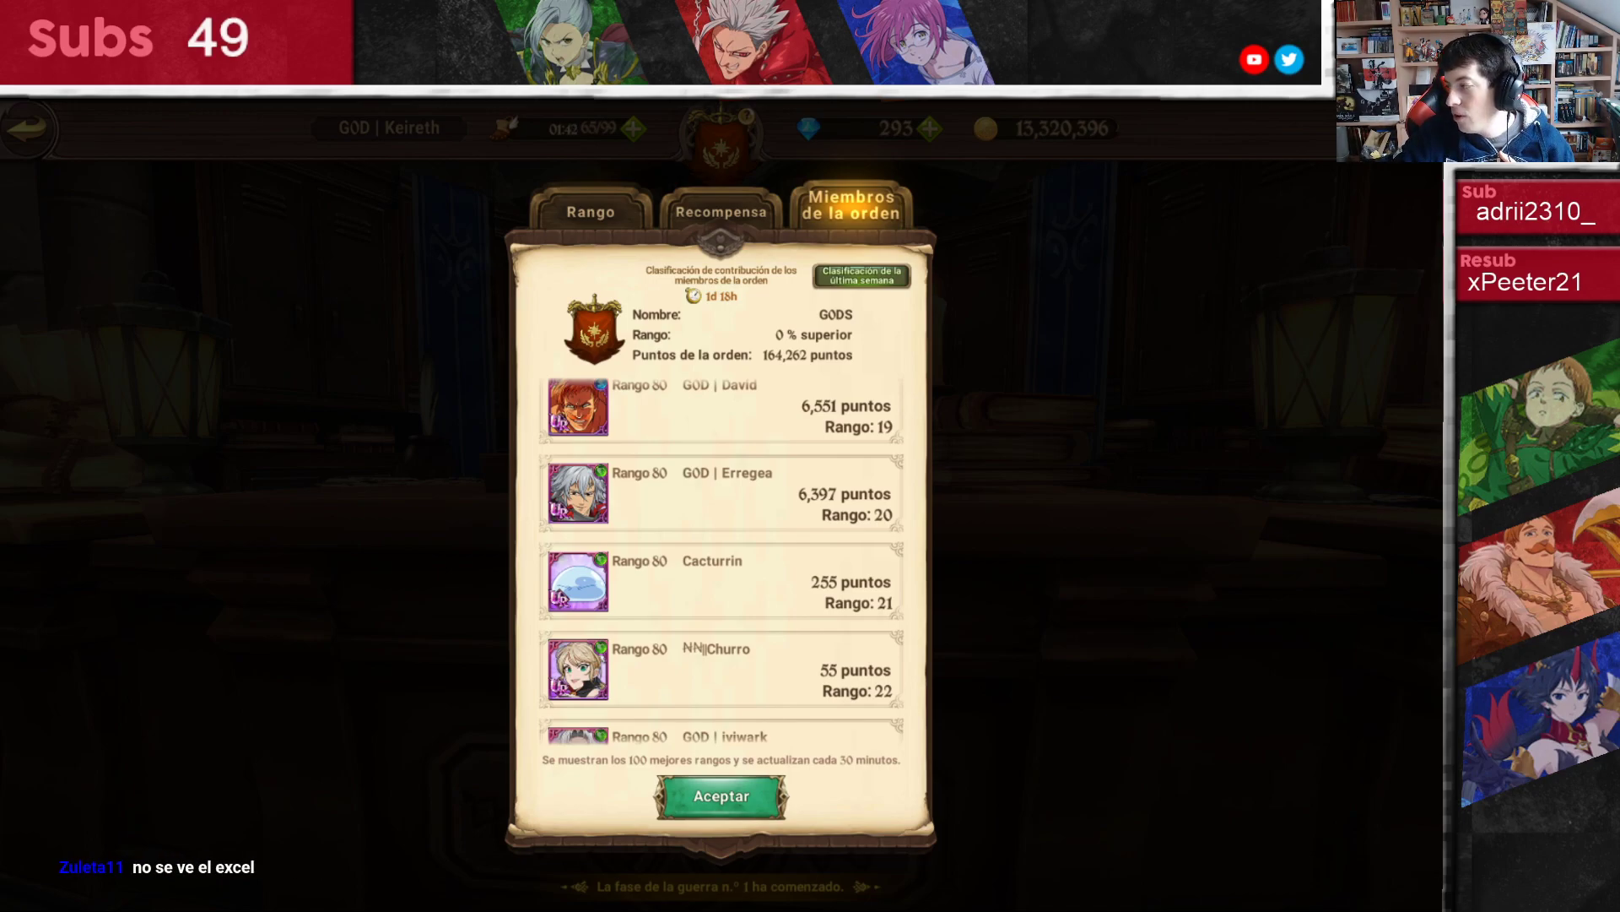
pyautogui.hotkey('alt', 'Tab')
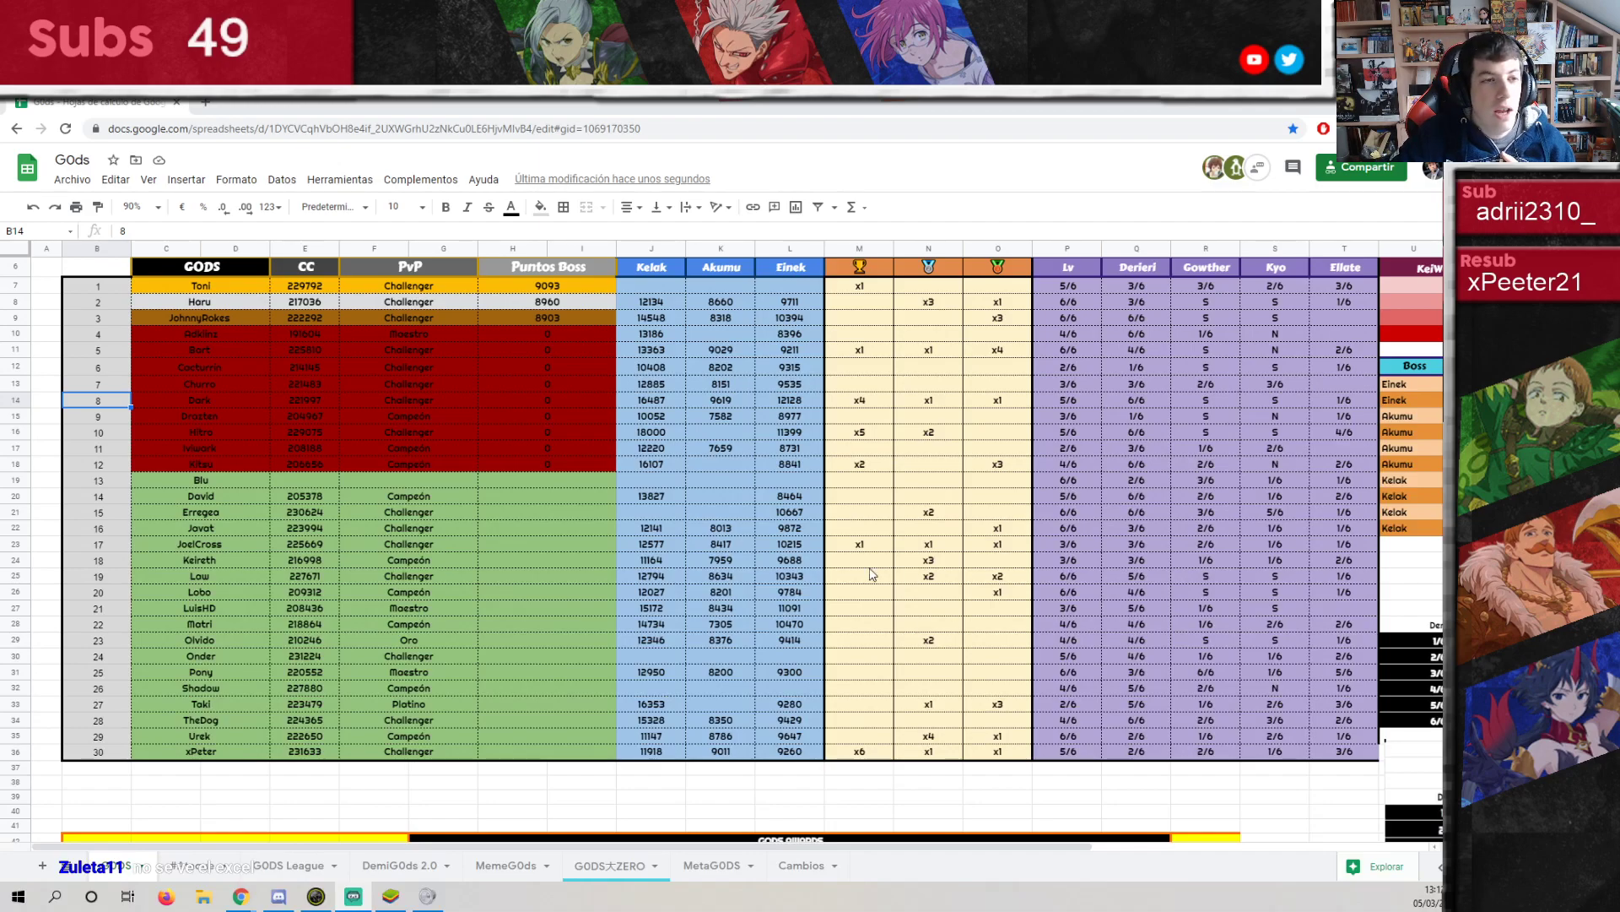
pyautogui.click(47, 336)
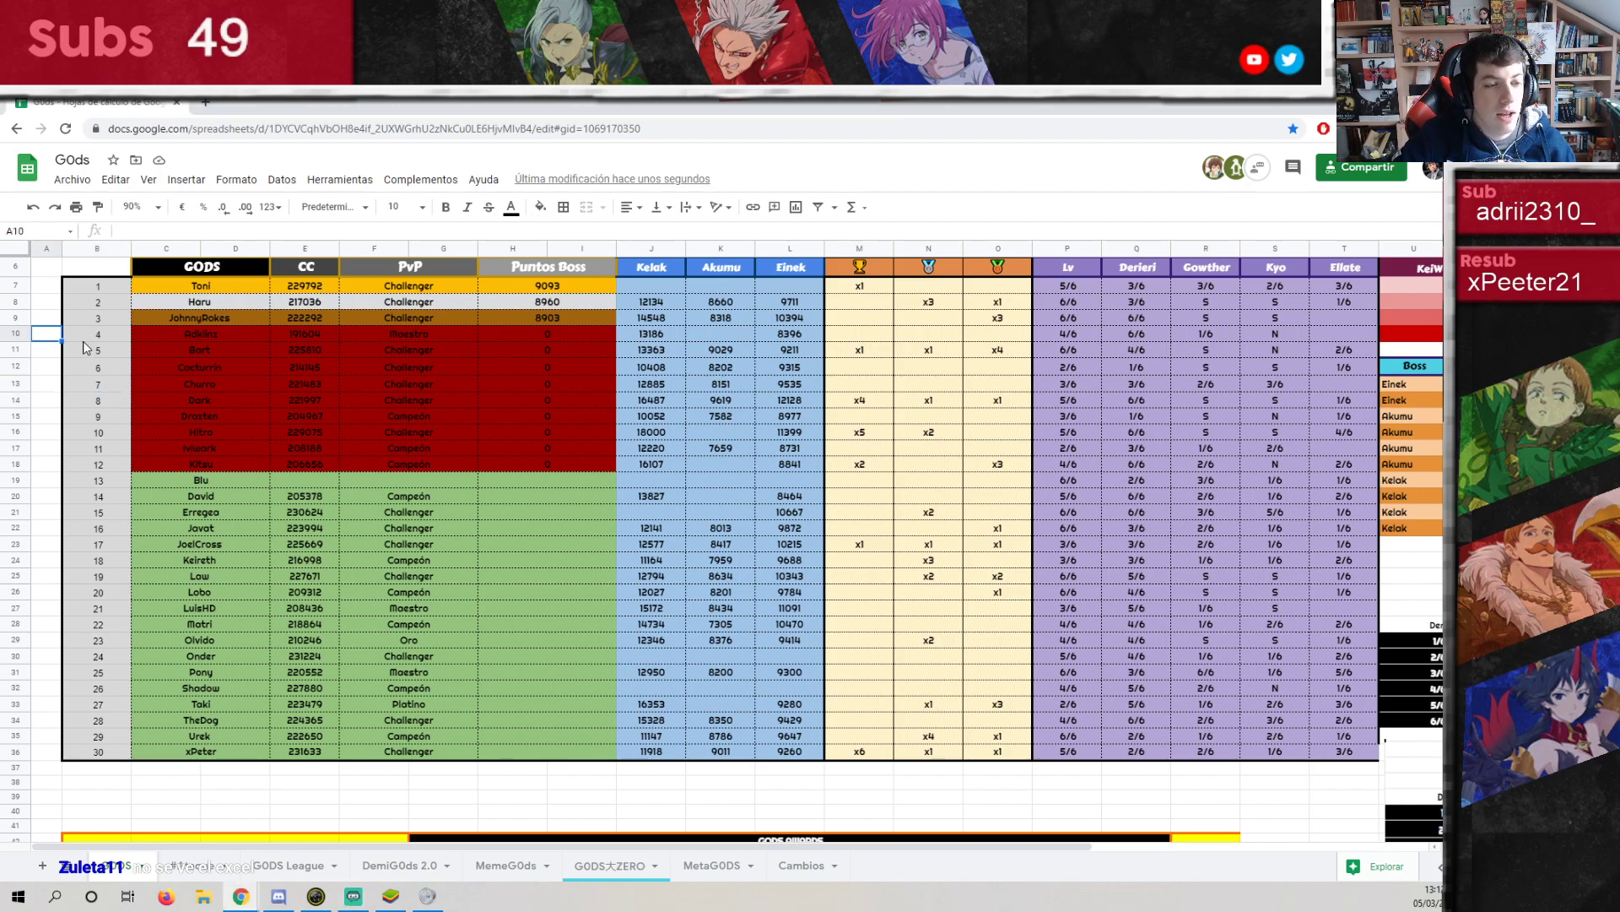
pyautogui.moveTo(167, 309); pyautogui.dragTo(565, 314)
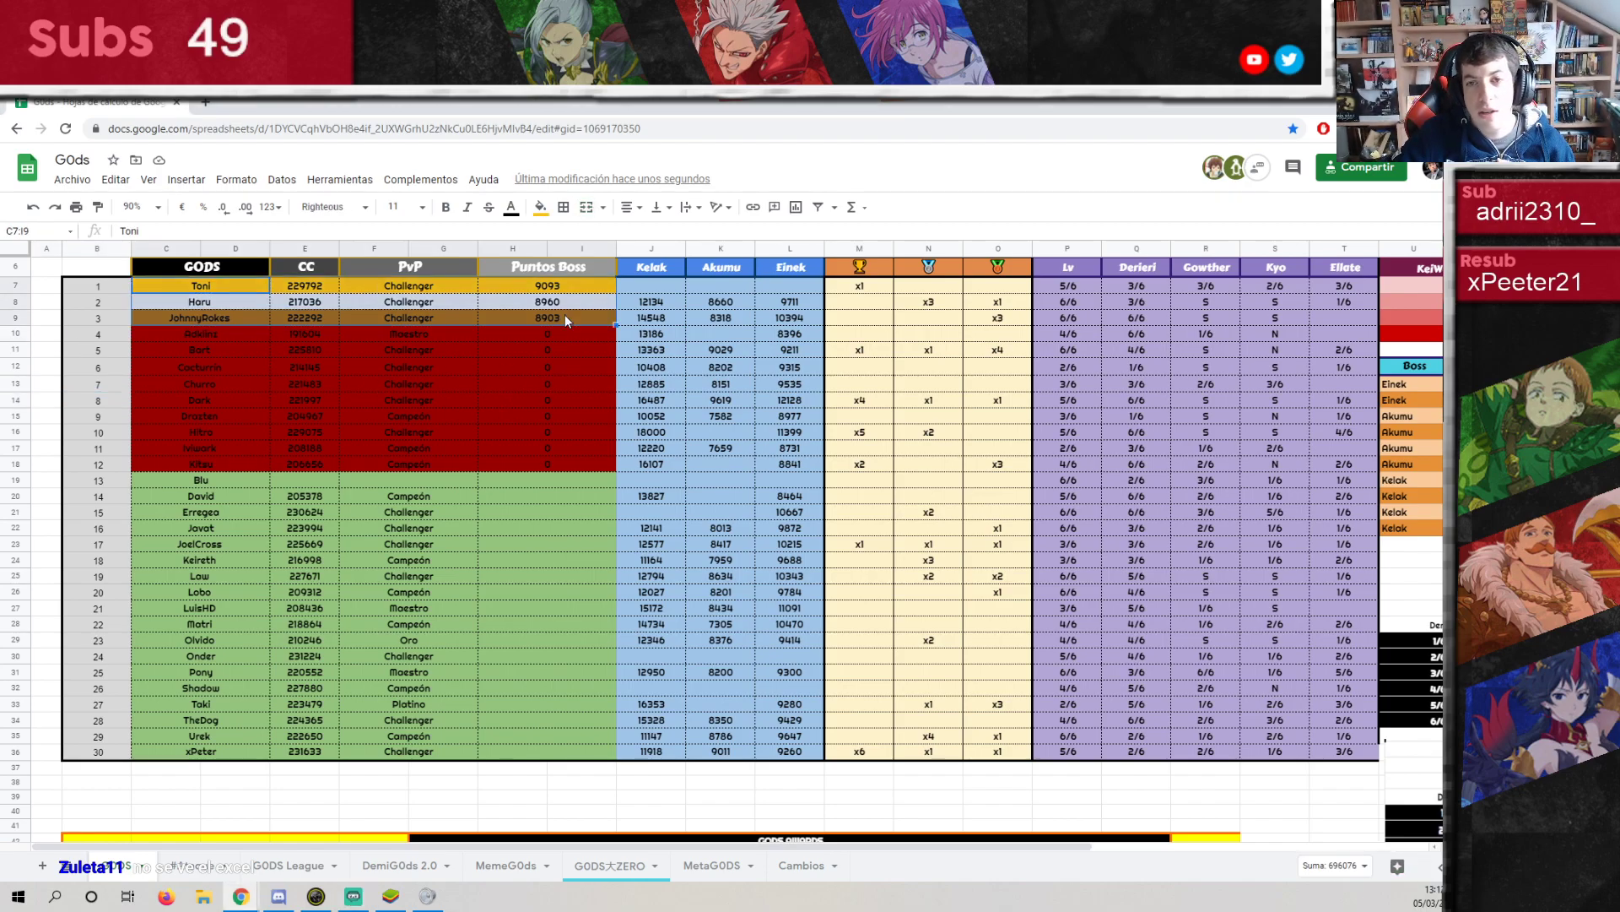
pyautogui.click(564, 314)
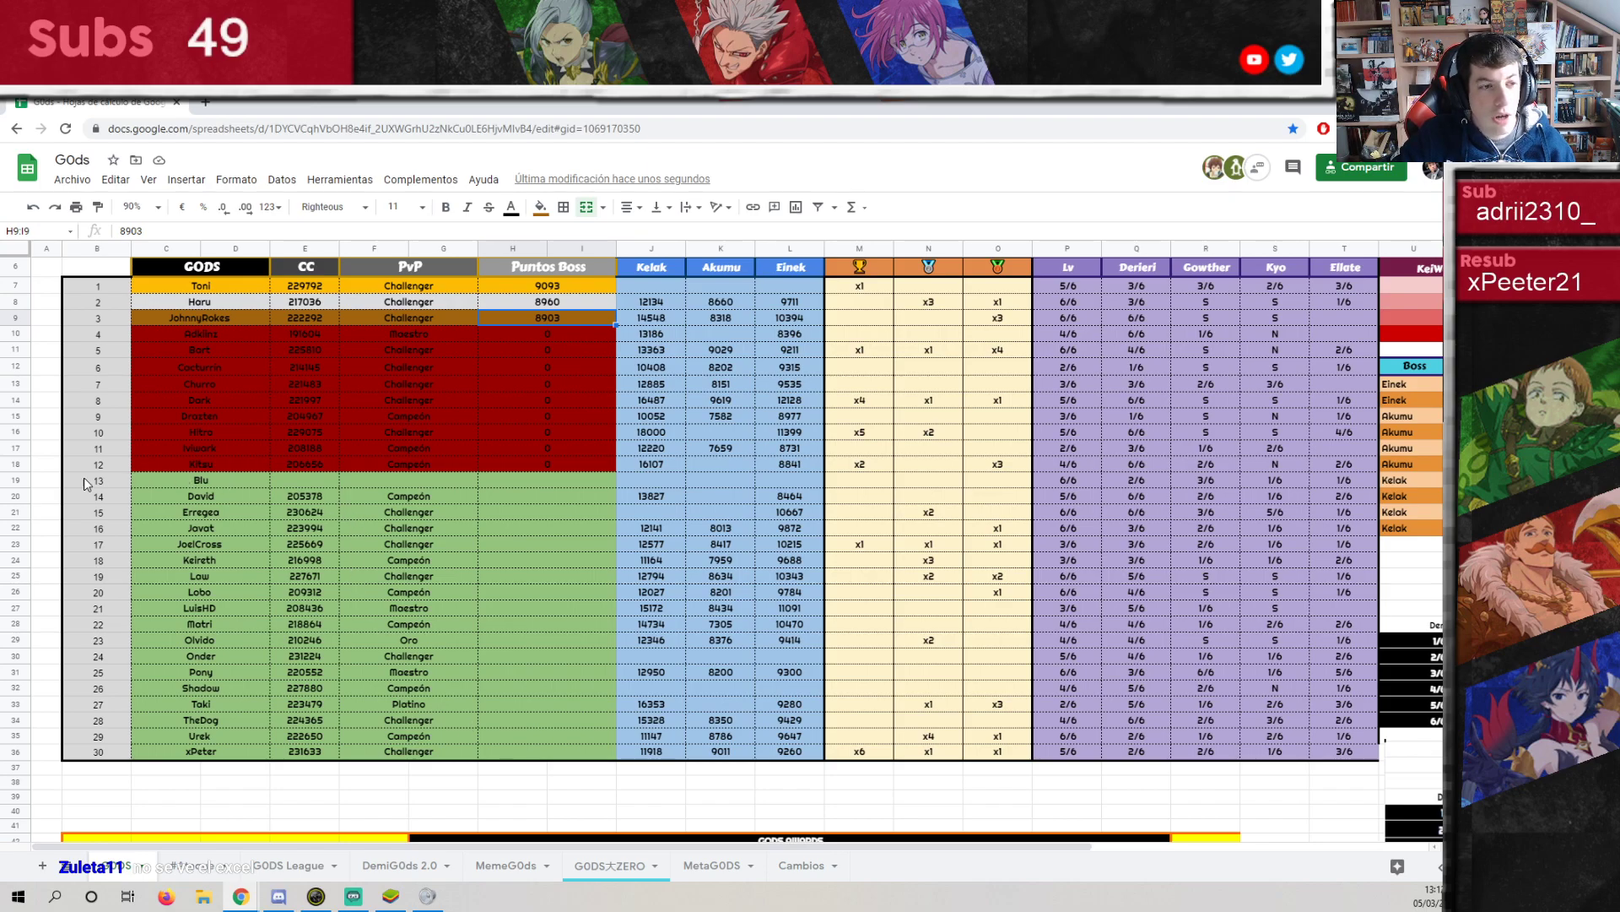
pyautogui.moveTo(153, 480); pyautogui.dragTo(560, 751)
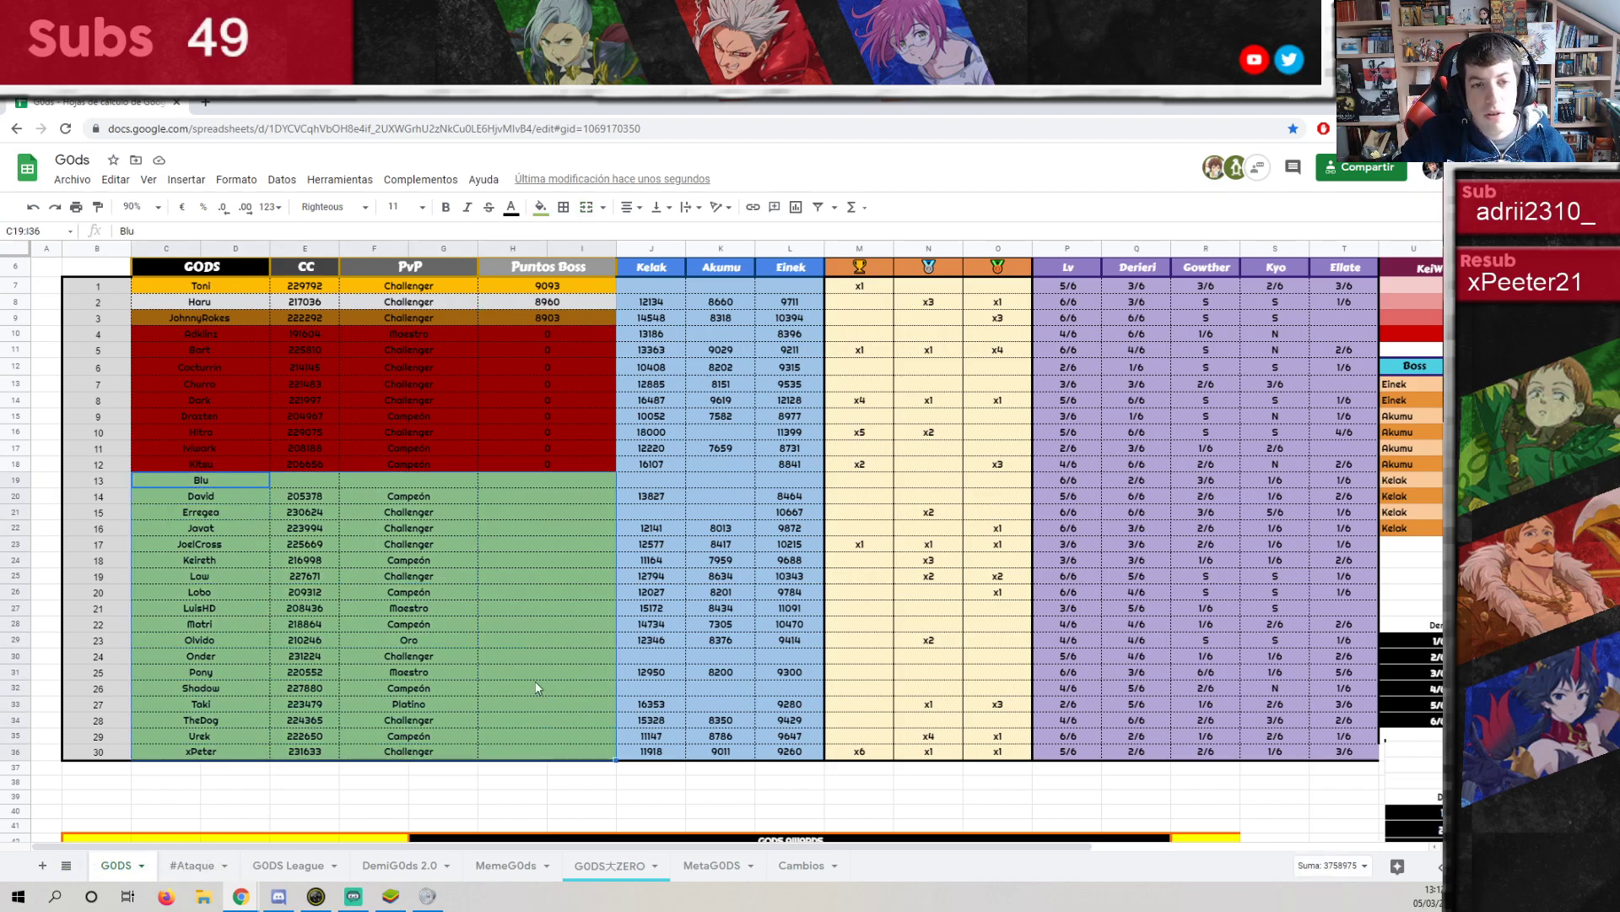
pyautogui.click(540, 640)
pyautogui.moveTo(225, 333); pyautogui.dragTo(561, 467)
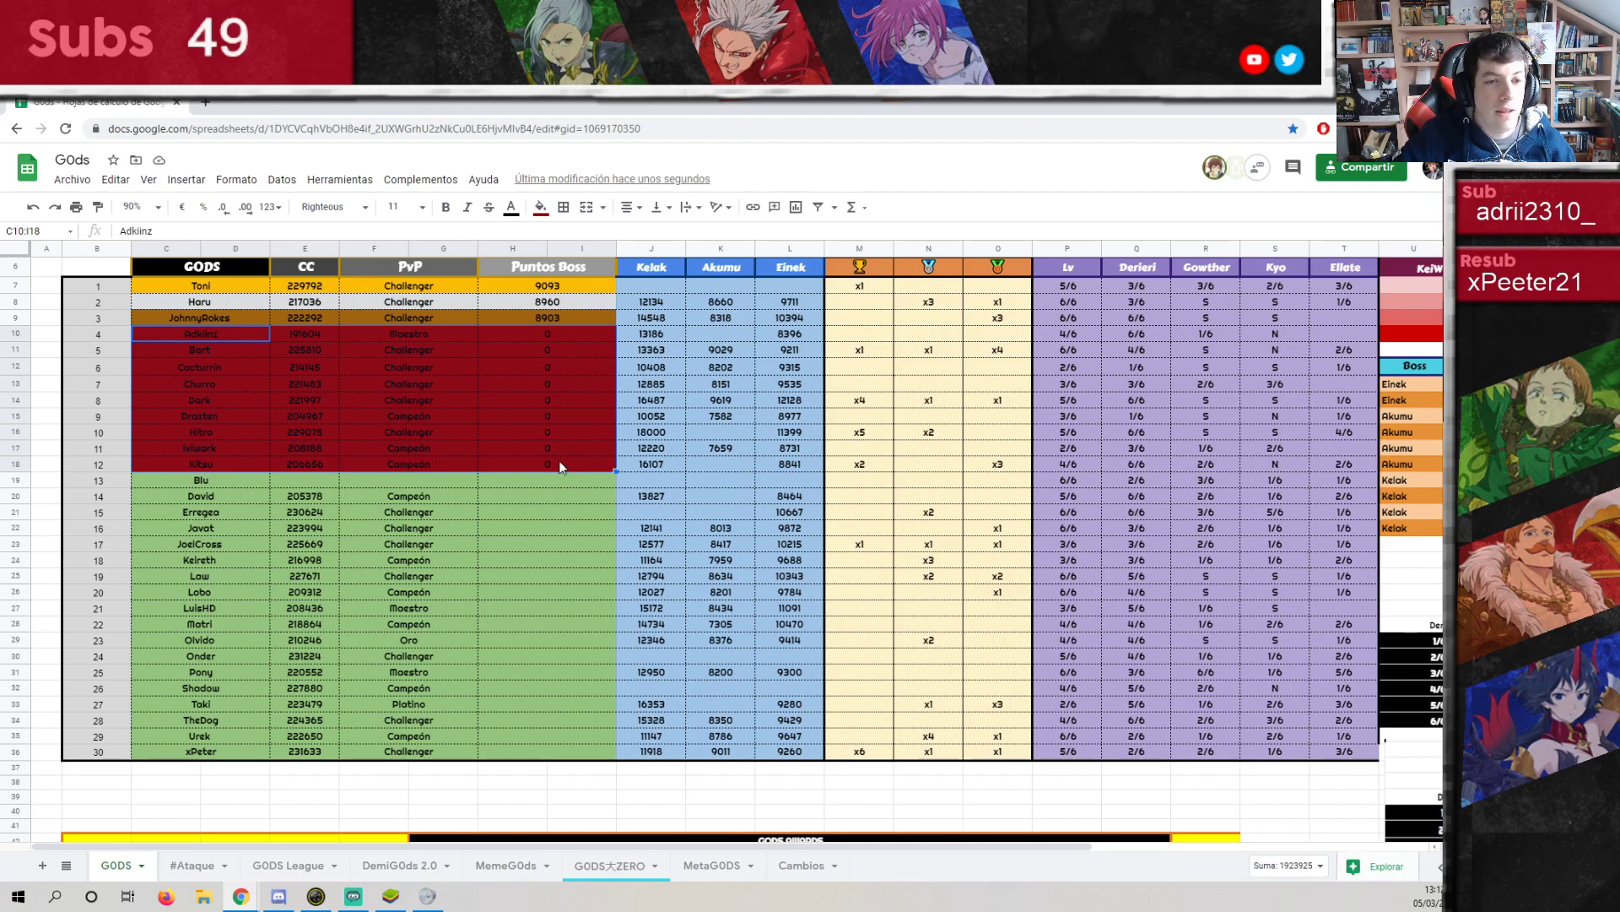
pyautogui.click(537, 466)
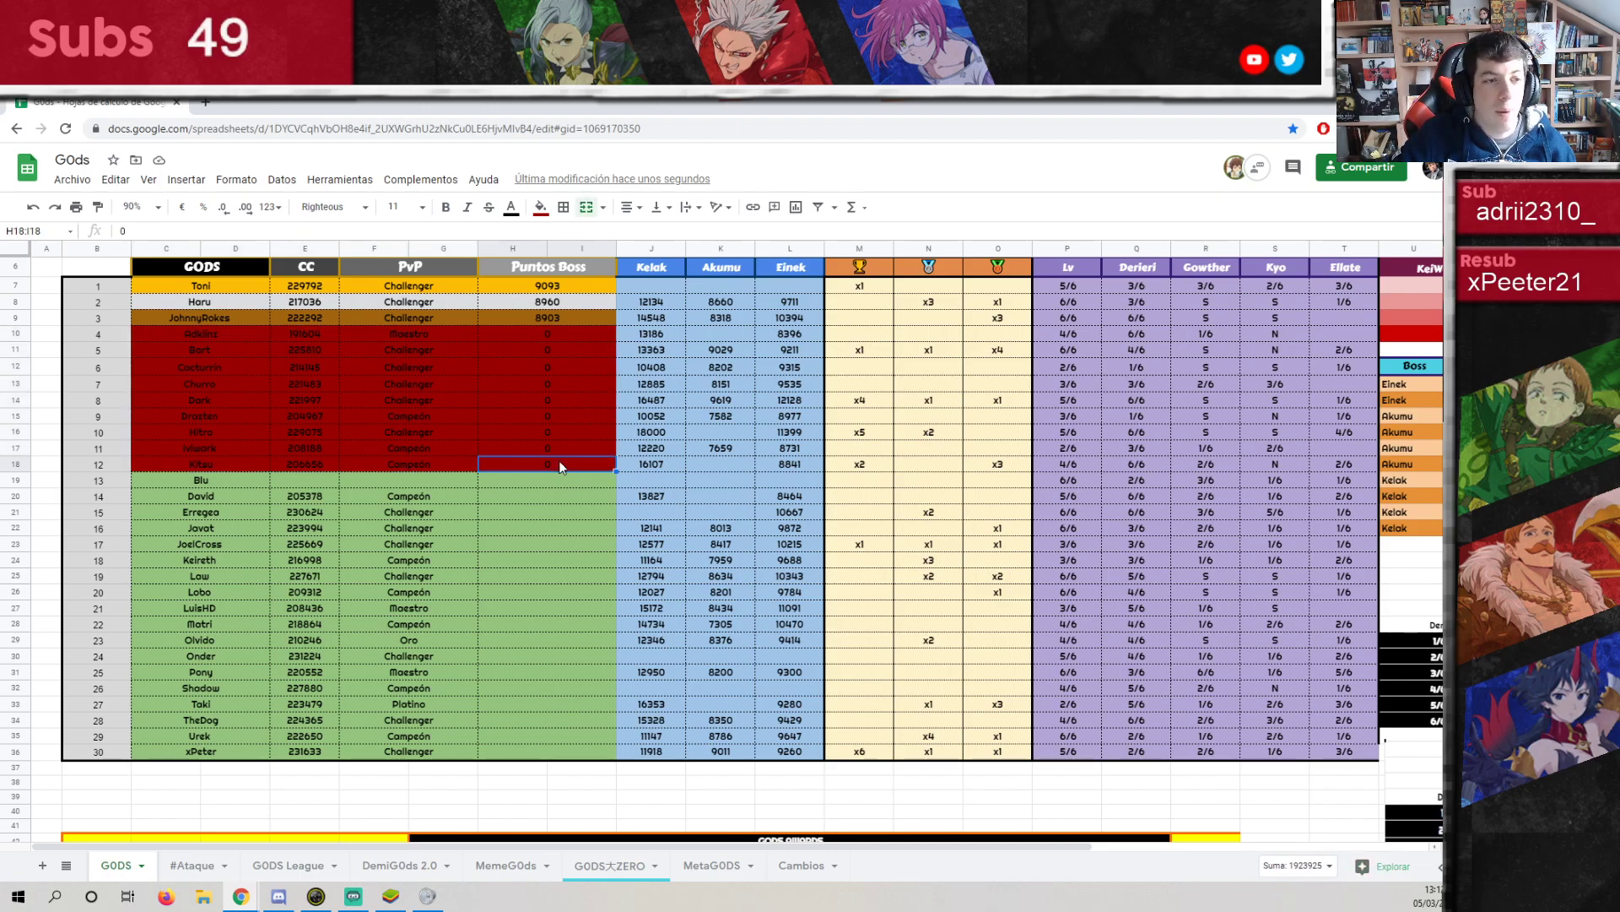
pyautogui.click(252, 405)
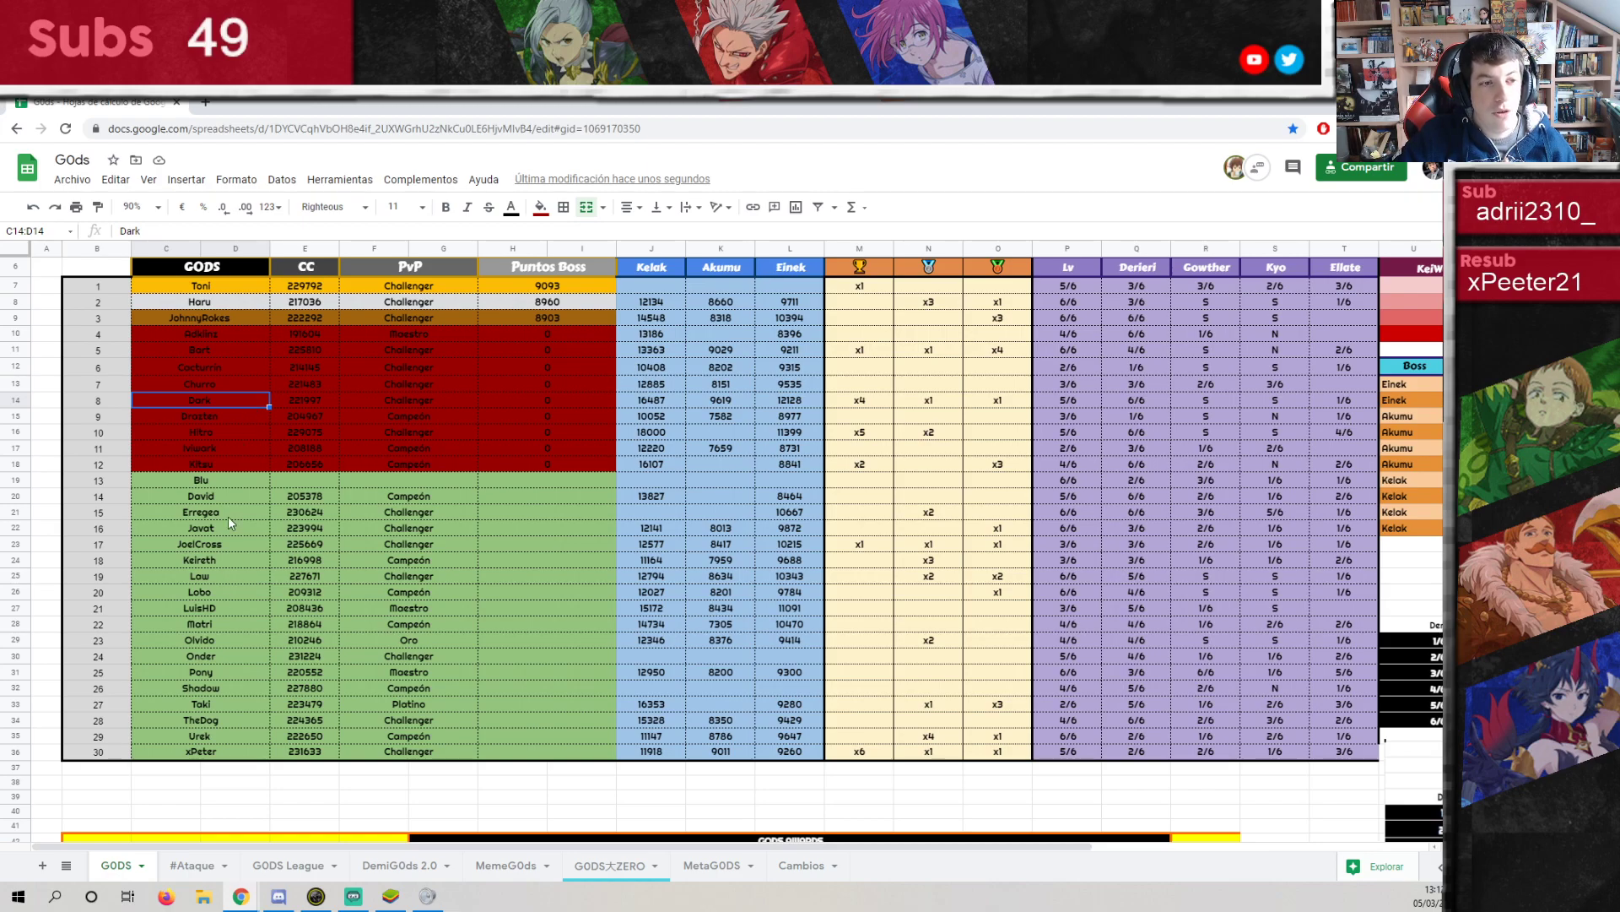
pyautogui.click(214, 468)
pyautogui.press('Down')
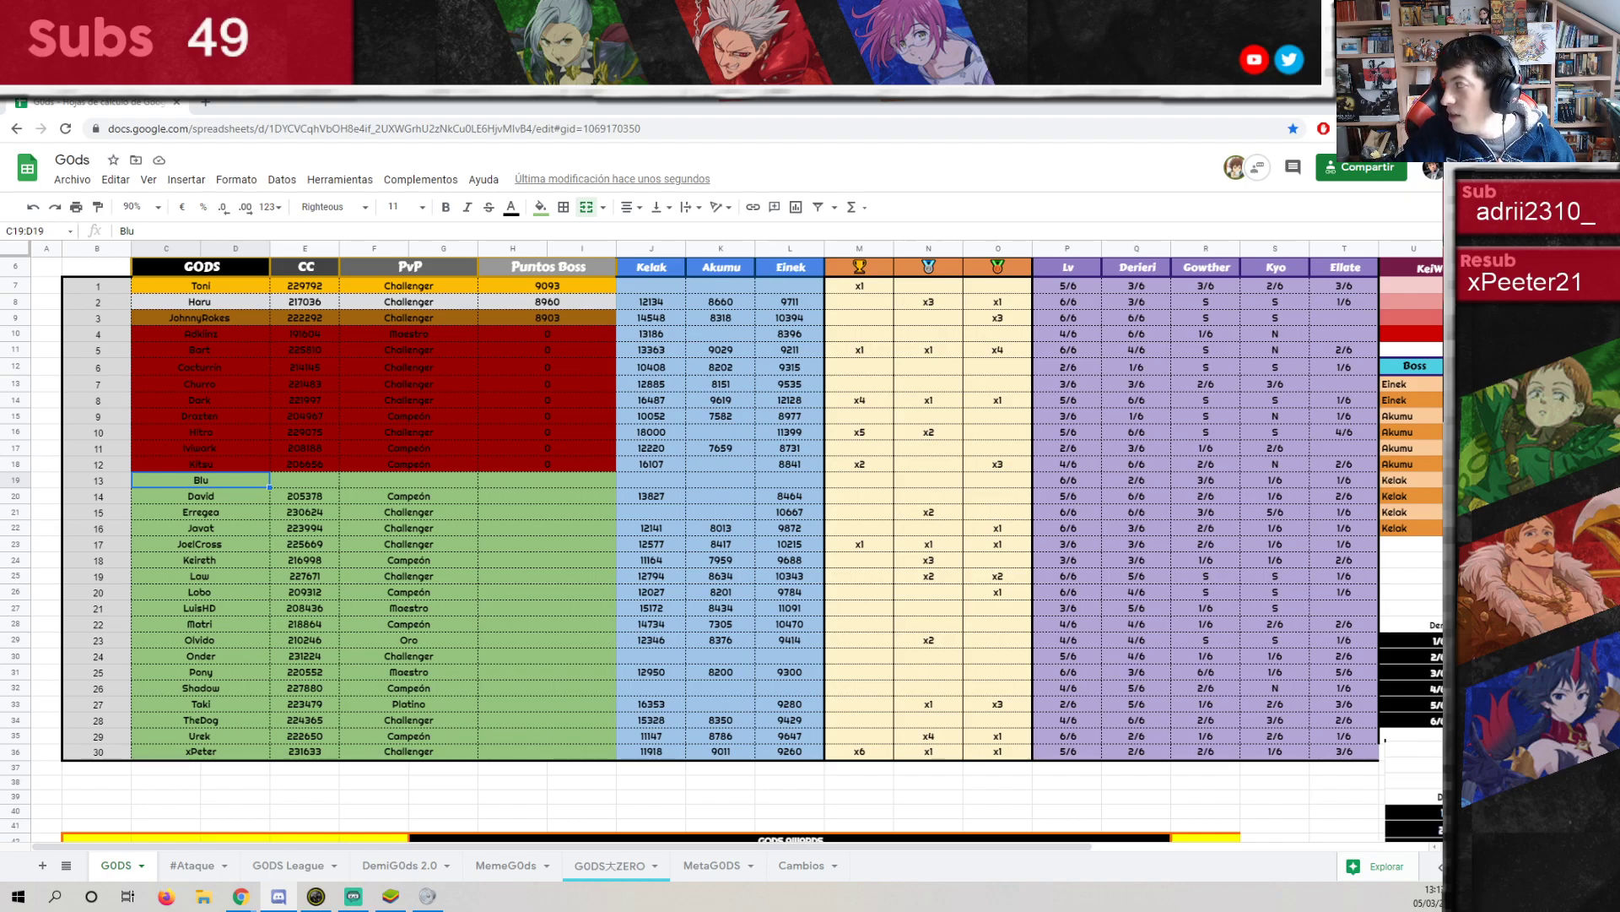
pyautogui.press('XF86AudioLowerVolume')
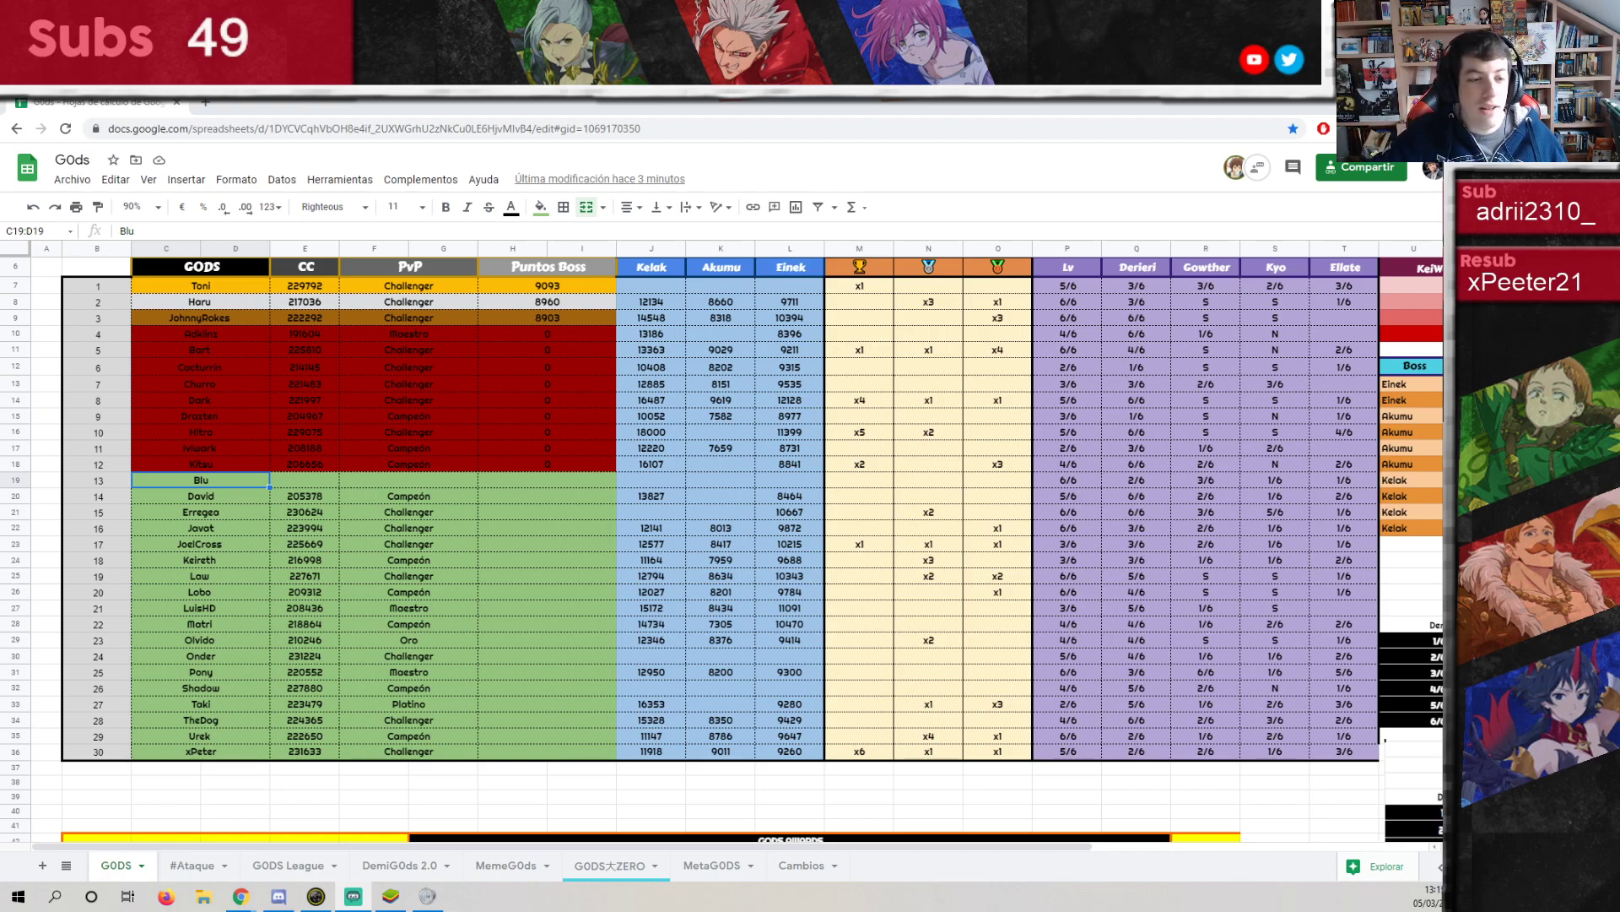
# On the DemiG0ds 2.0 sheet, clear the member name and boss points at position 24 of the DemiGODS list.
pyautogui.click(372, 865)
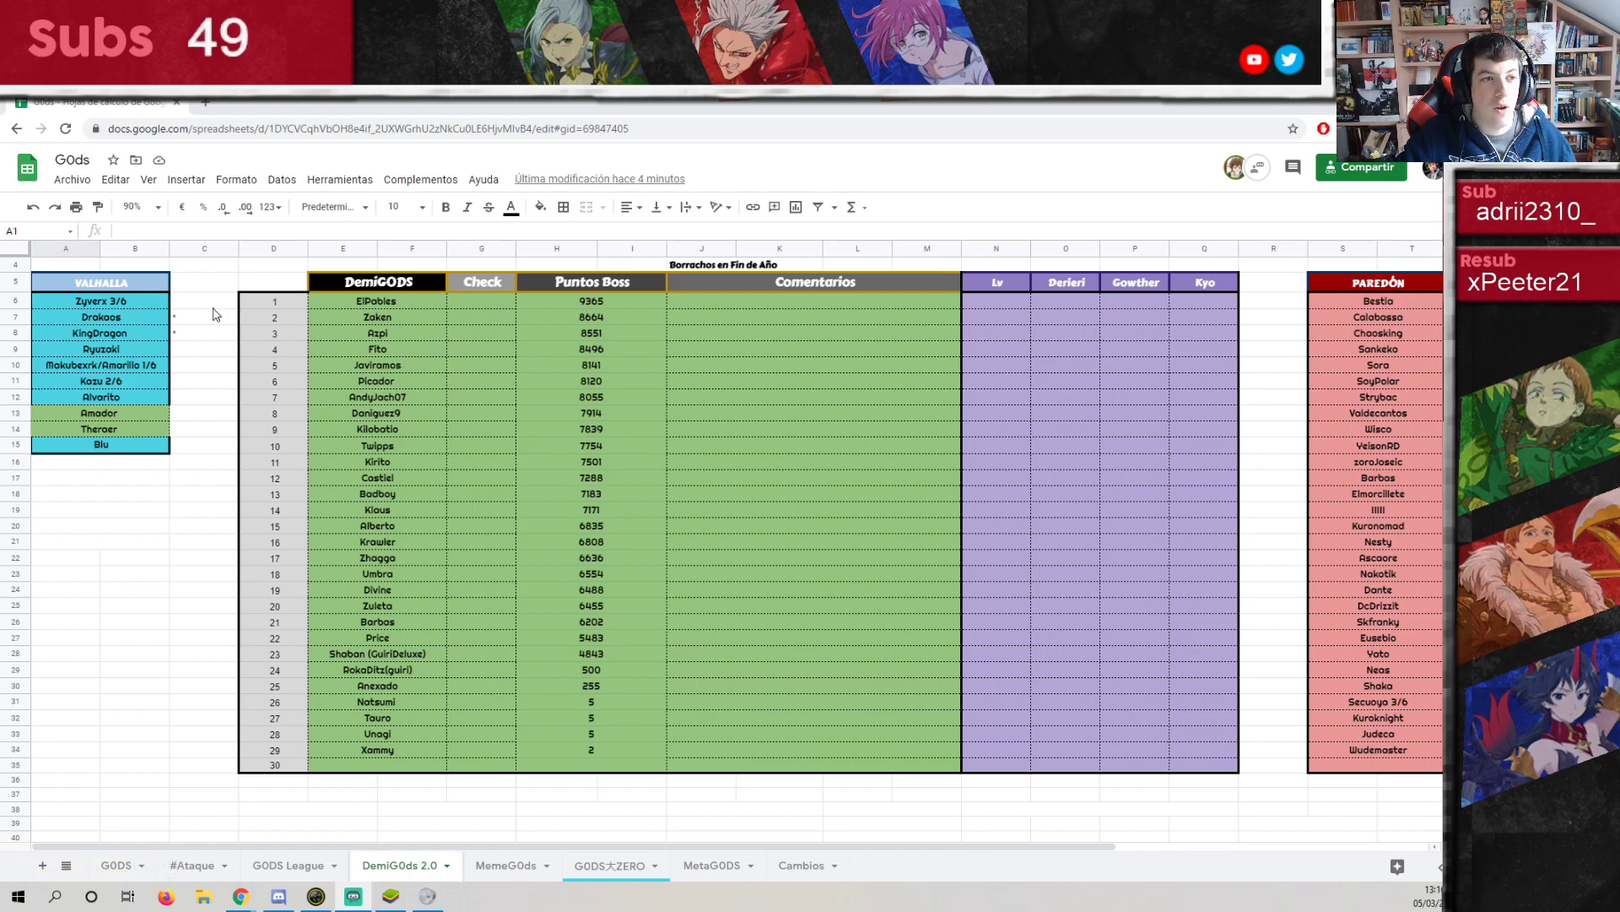
pyautogui.click(85, 498)
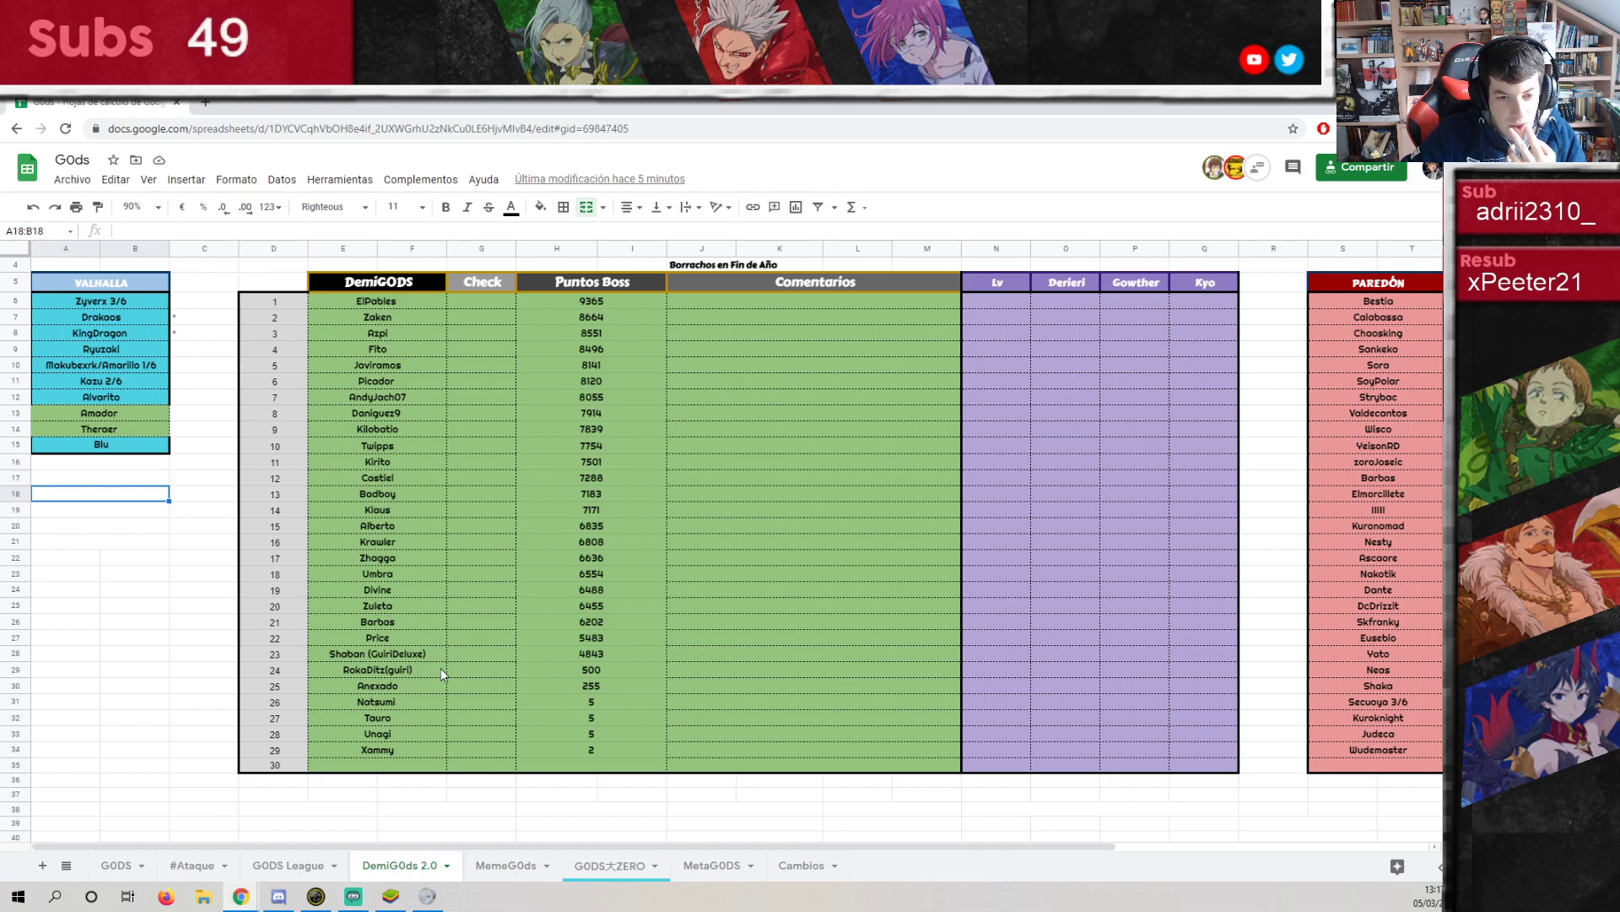
pyautogui.moveTo(440, 667); pyautogui.dragTo(576, 670)
pyautogui.press('Delete')
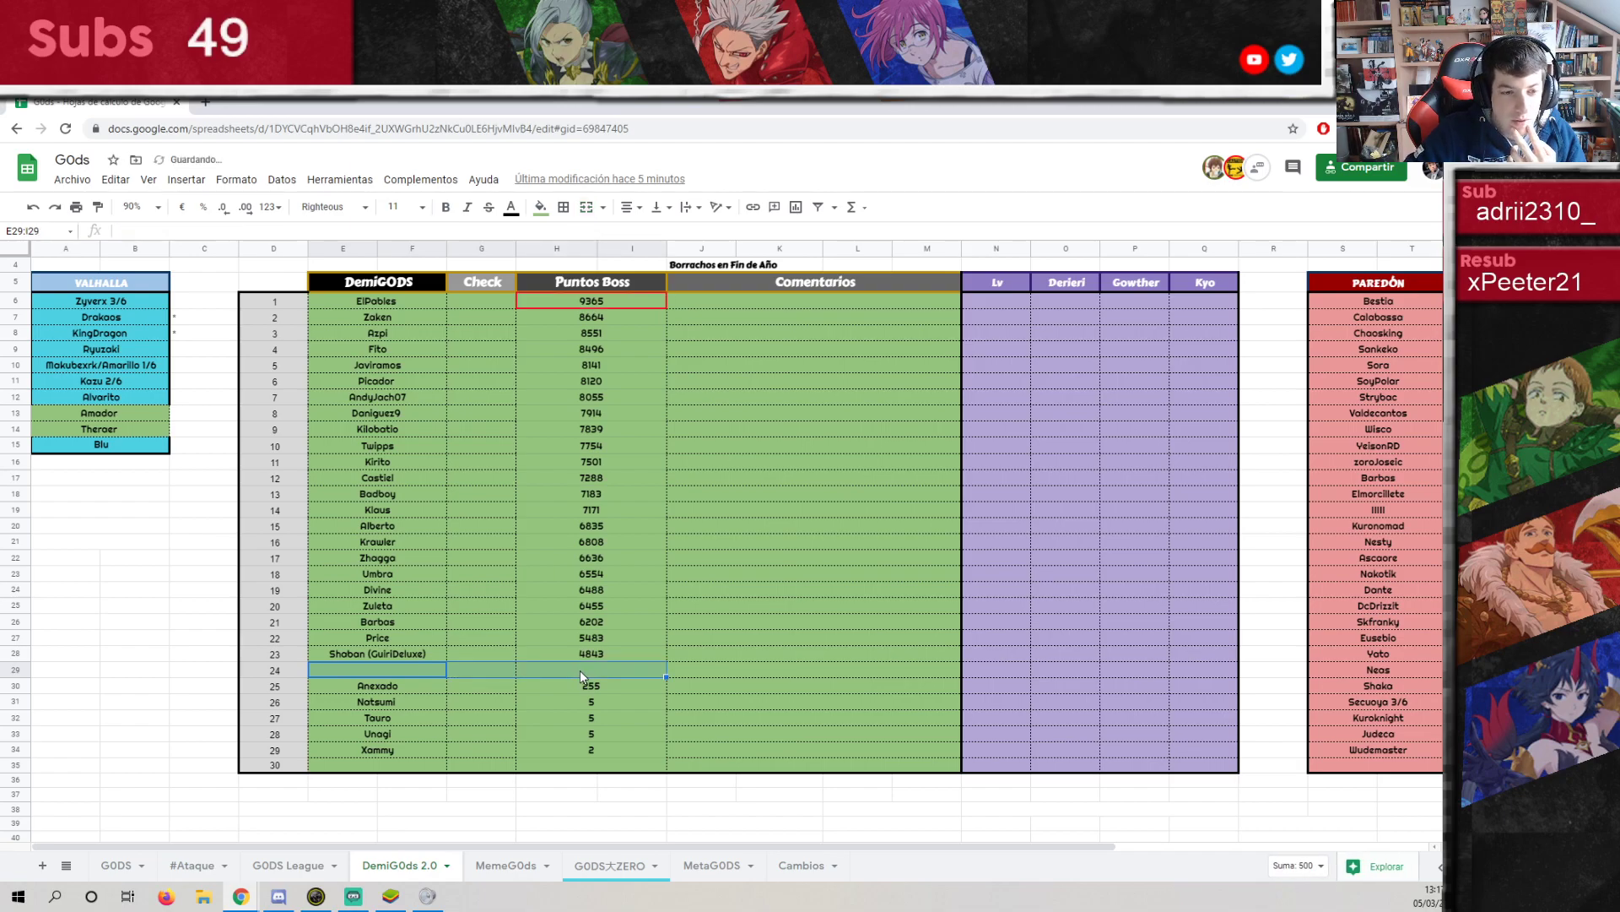
# Enter the new member's nickname in the empty position 30 of the DemiGODS list.
pyautogui.click(329, 689)
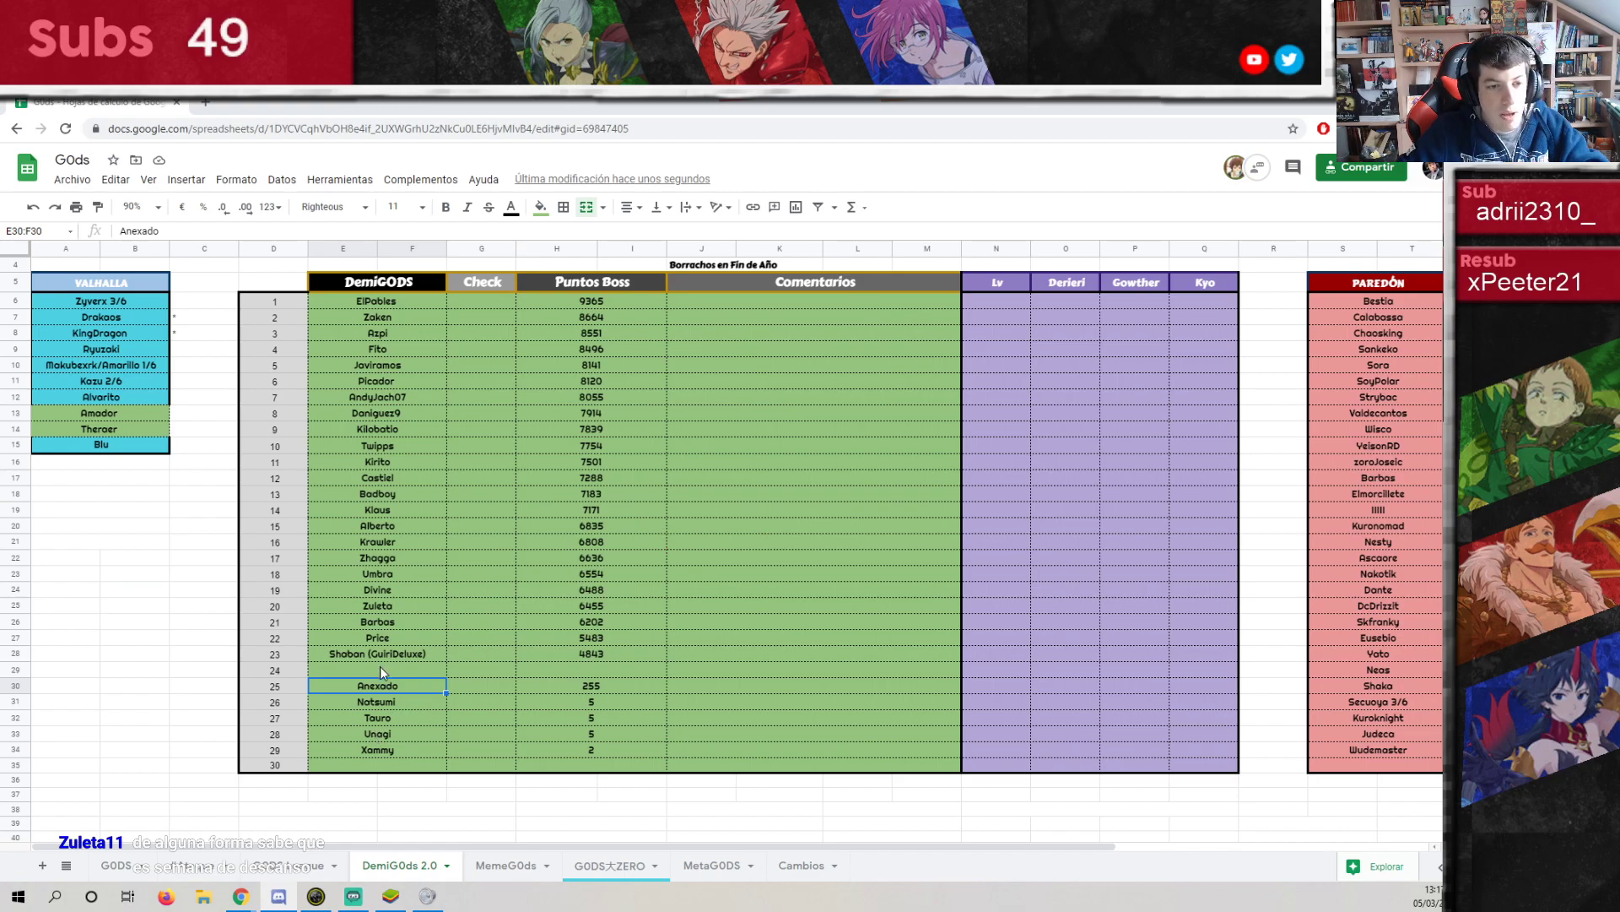
pyautogui.click(372, 765)
pyautogui.write('W')
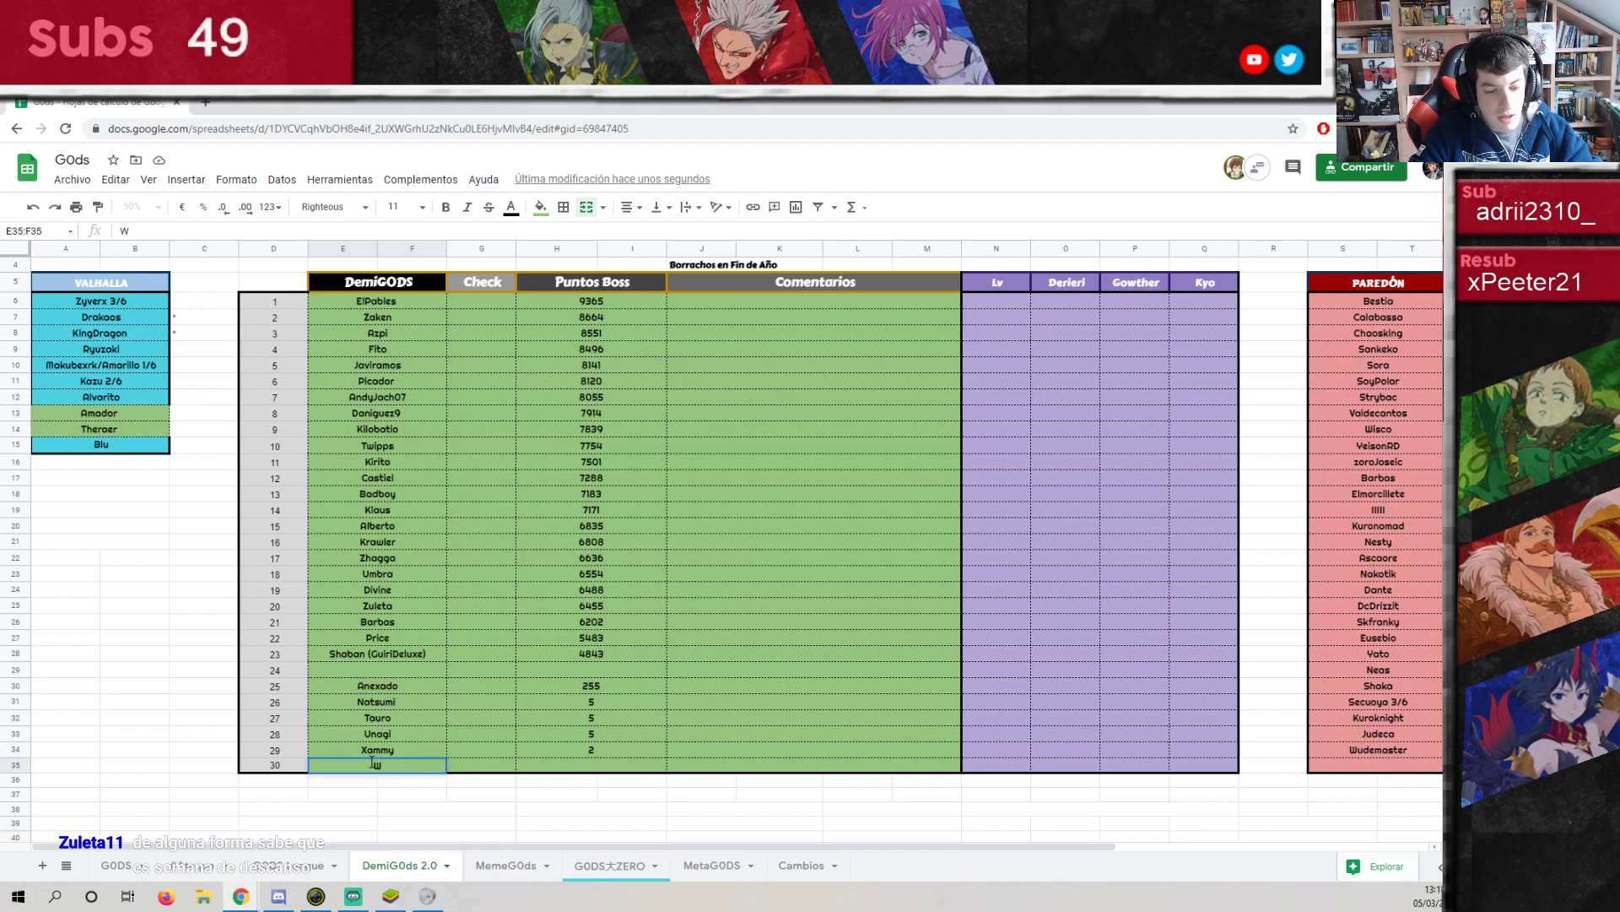
pyautogui.write('etfish')
pyautogui.press('Return')
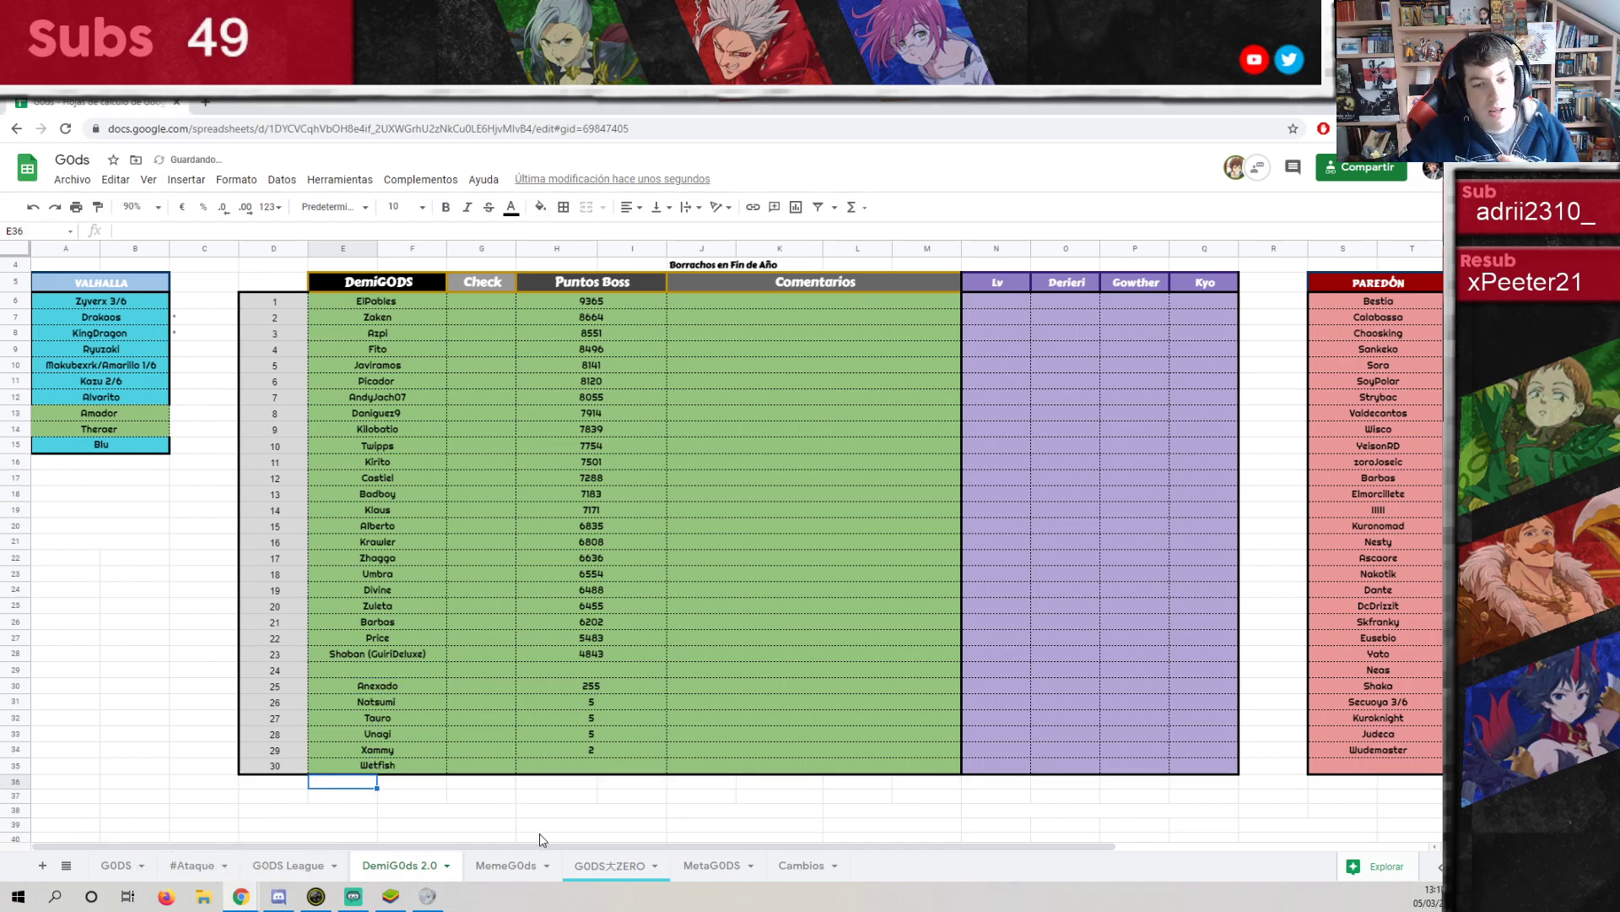
# Examine the G0ds Guild ranking and boss history on the MemeG0ds sheet, and recheck the vacant position on the DemiG0ds 2.0 sheet.
pyautogui.click(494, 866)
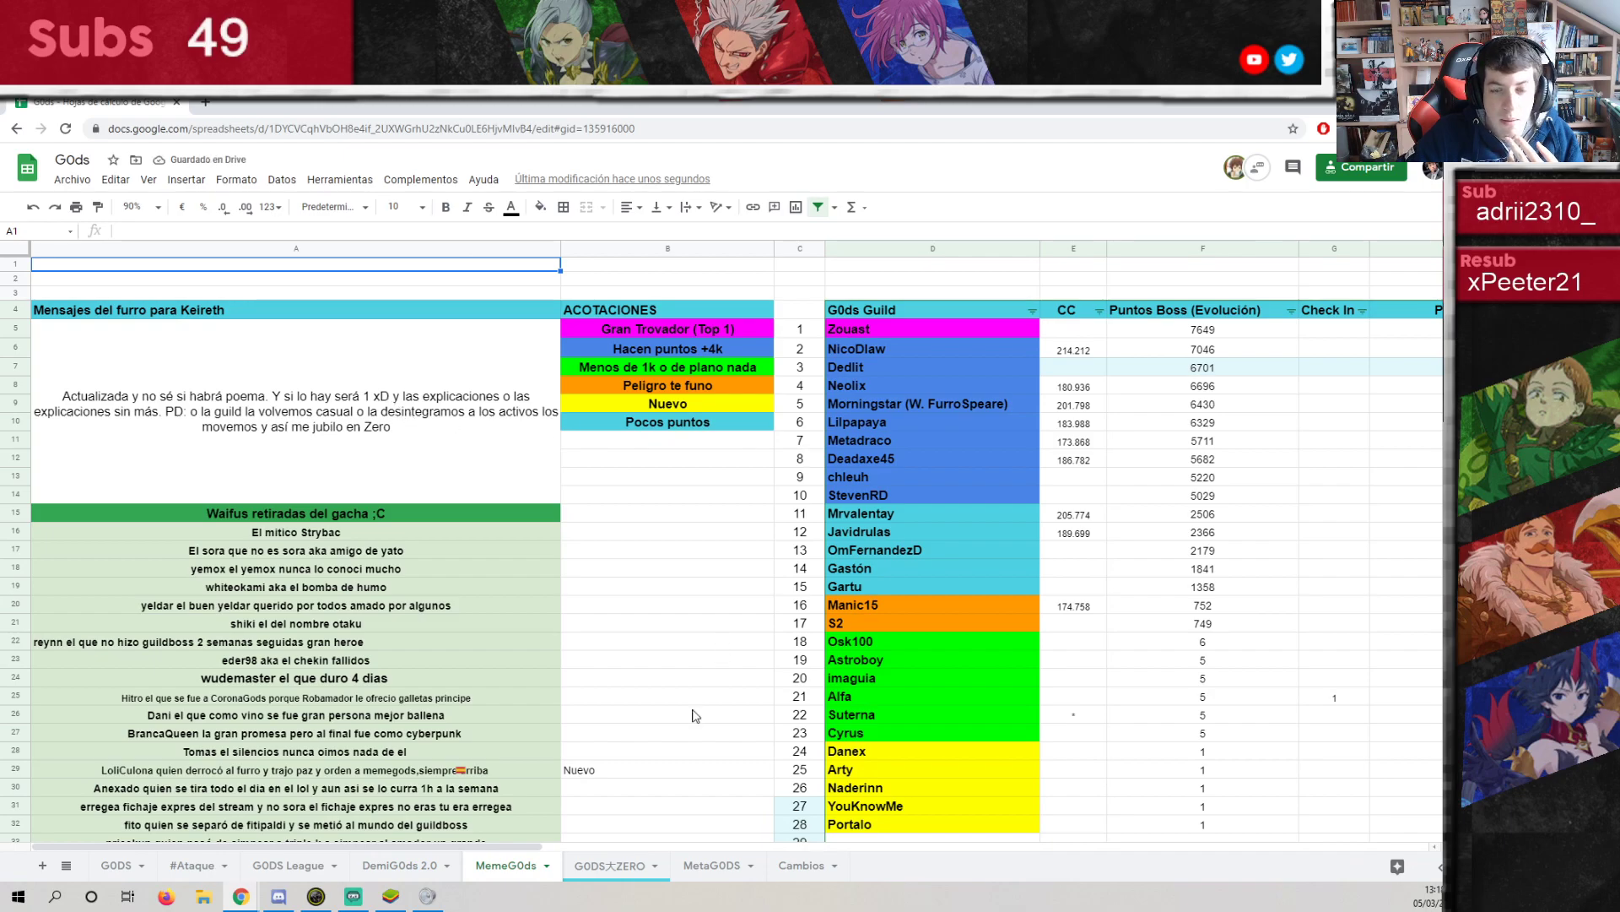
pyautogui.hscroll(3, 433, 620)
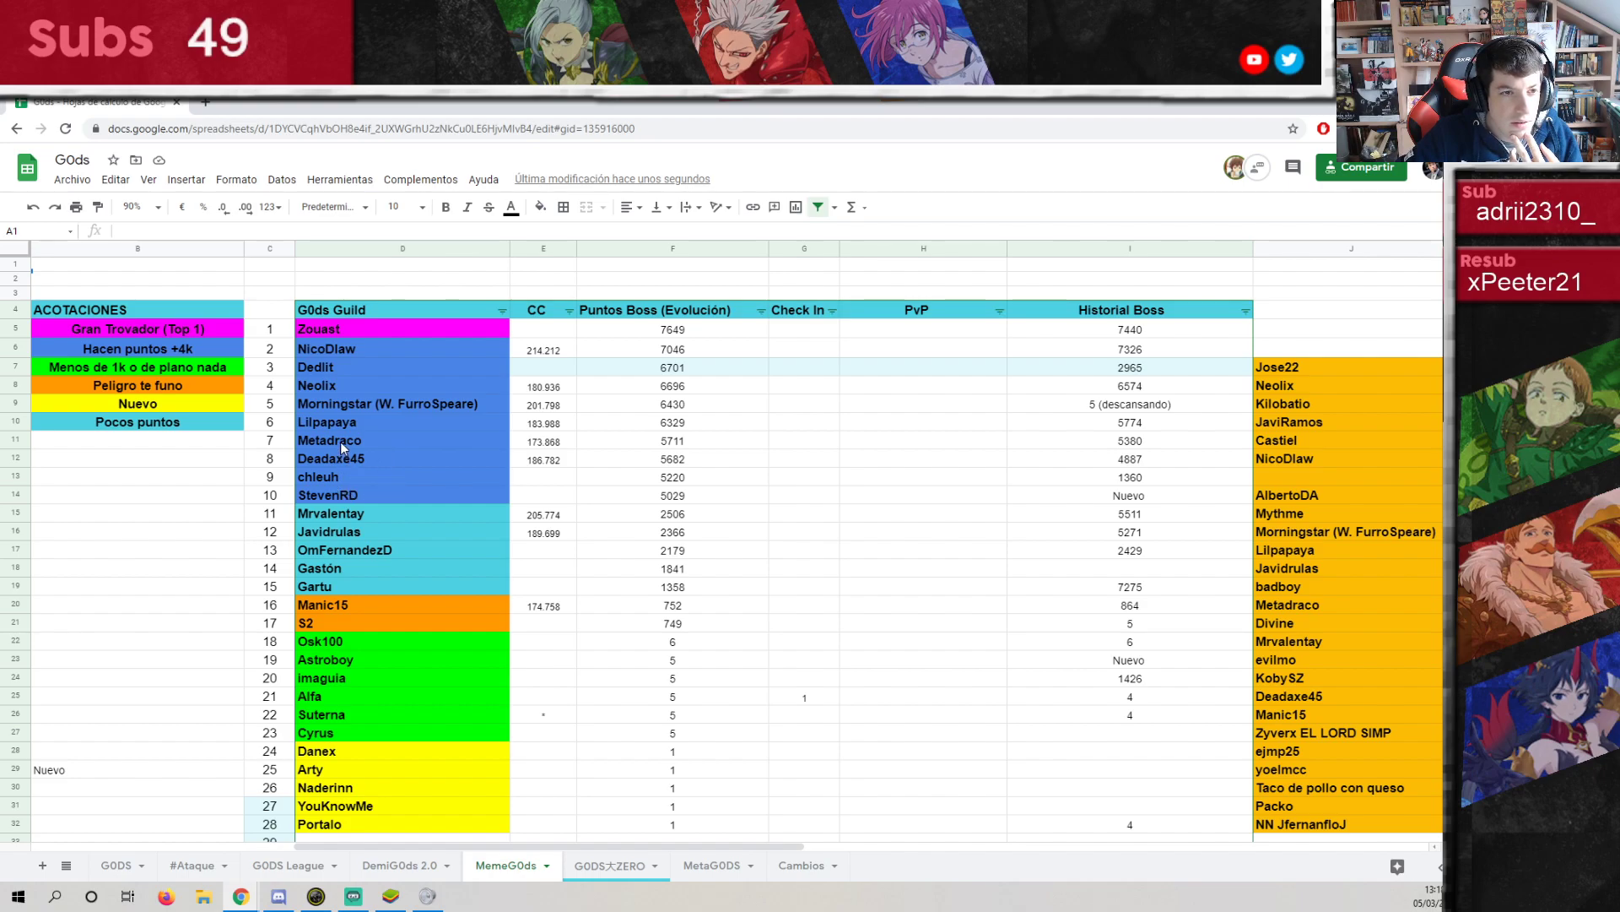
pyautogui.scroll(-1, 387, 608)
pyautogui.scroll(1, 387, 608)
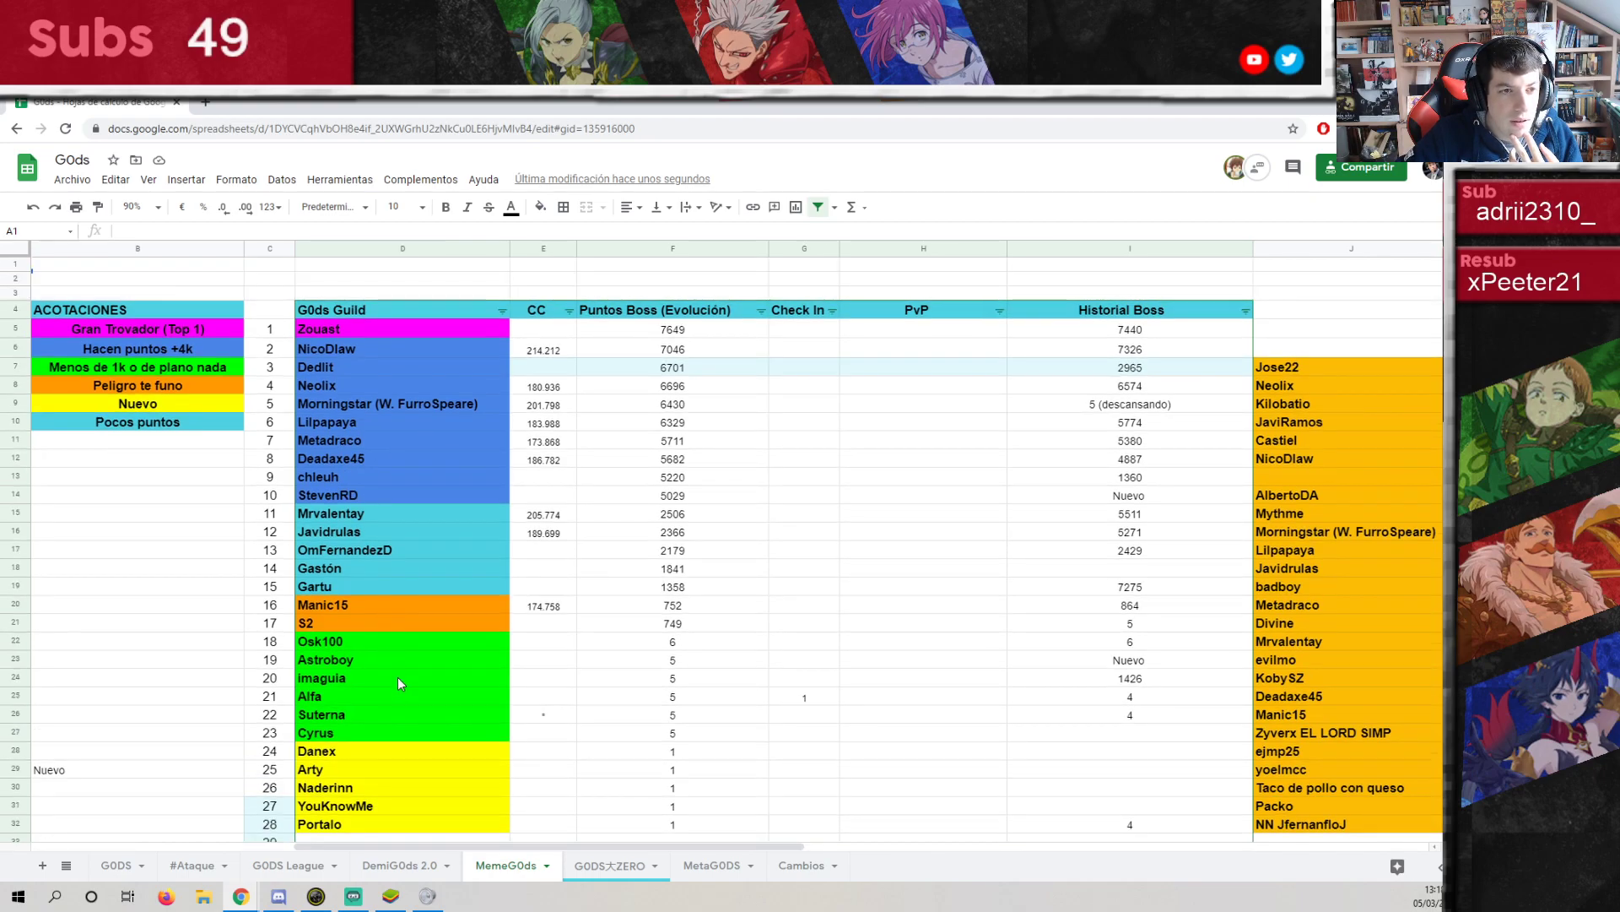
pyautogui.click(405, 865)
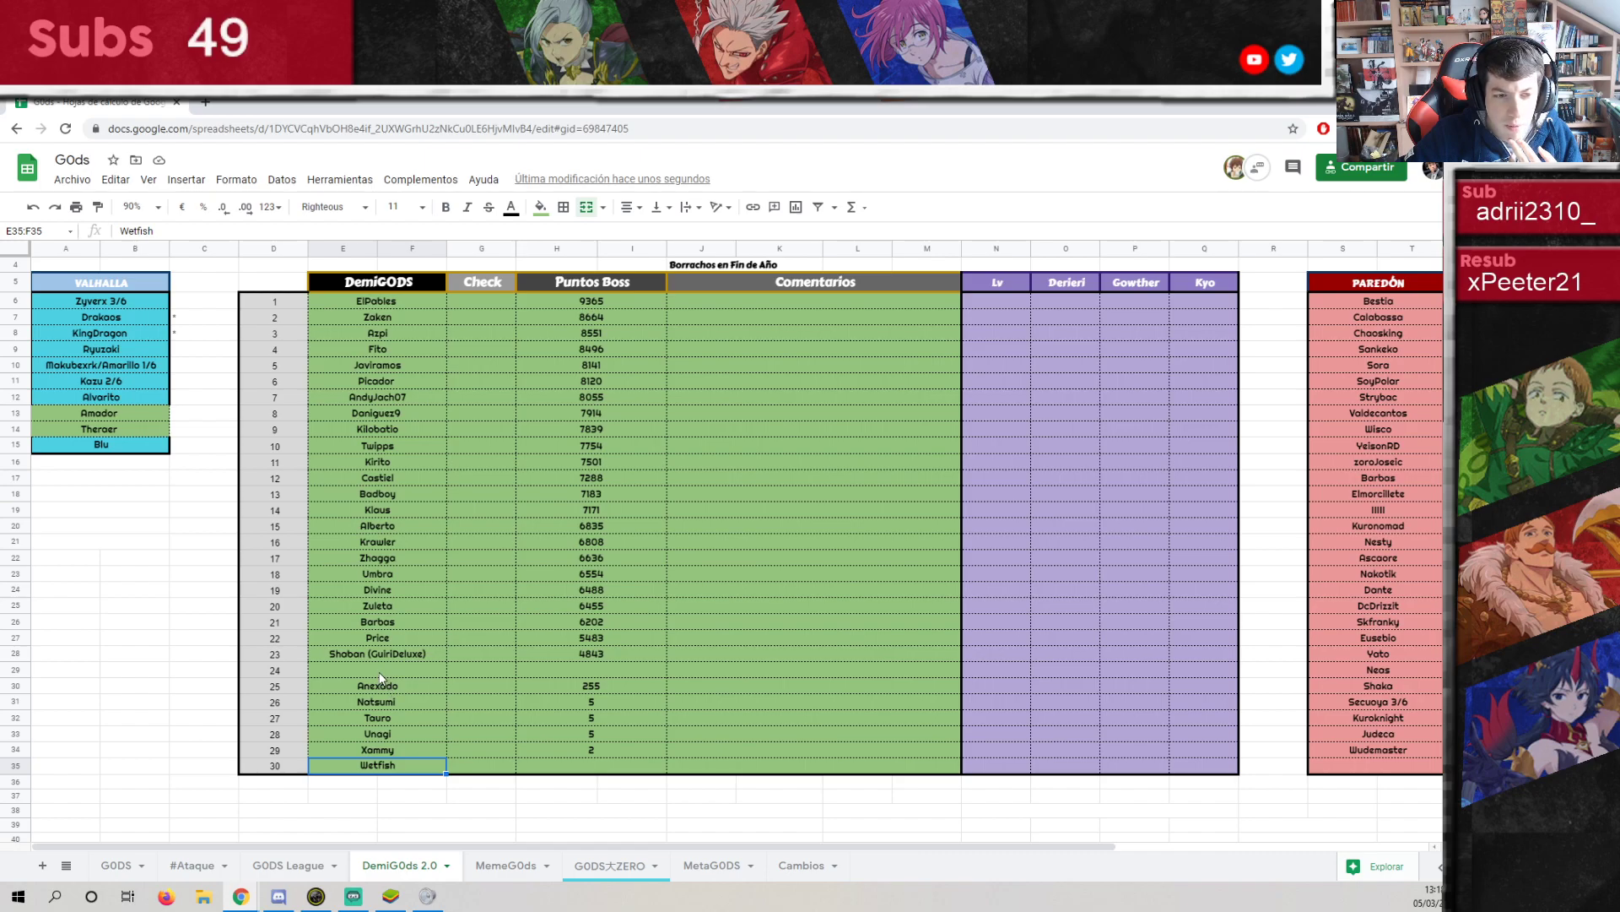
pyautogui.click(392, 627)
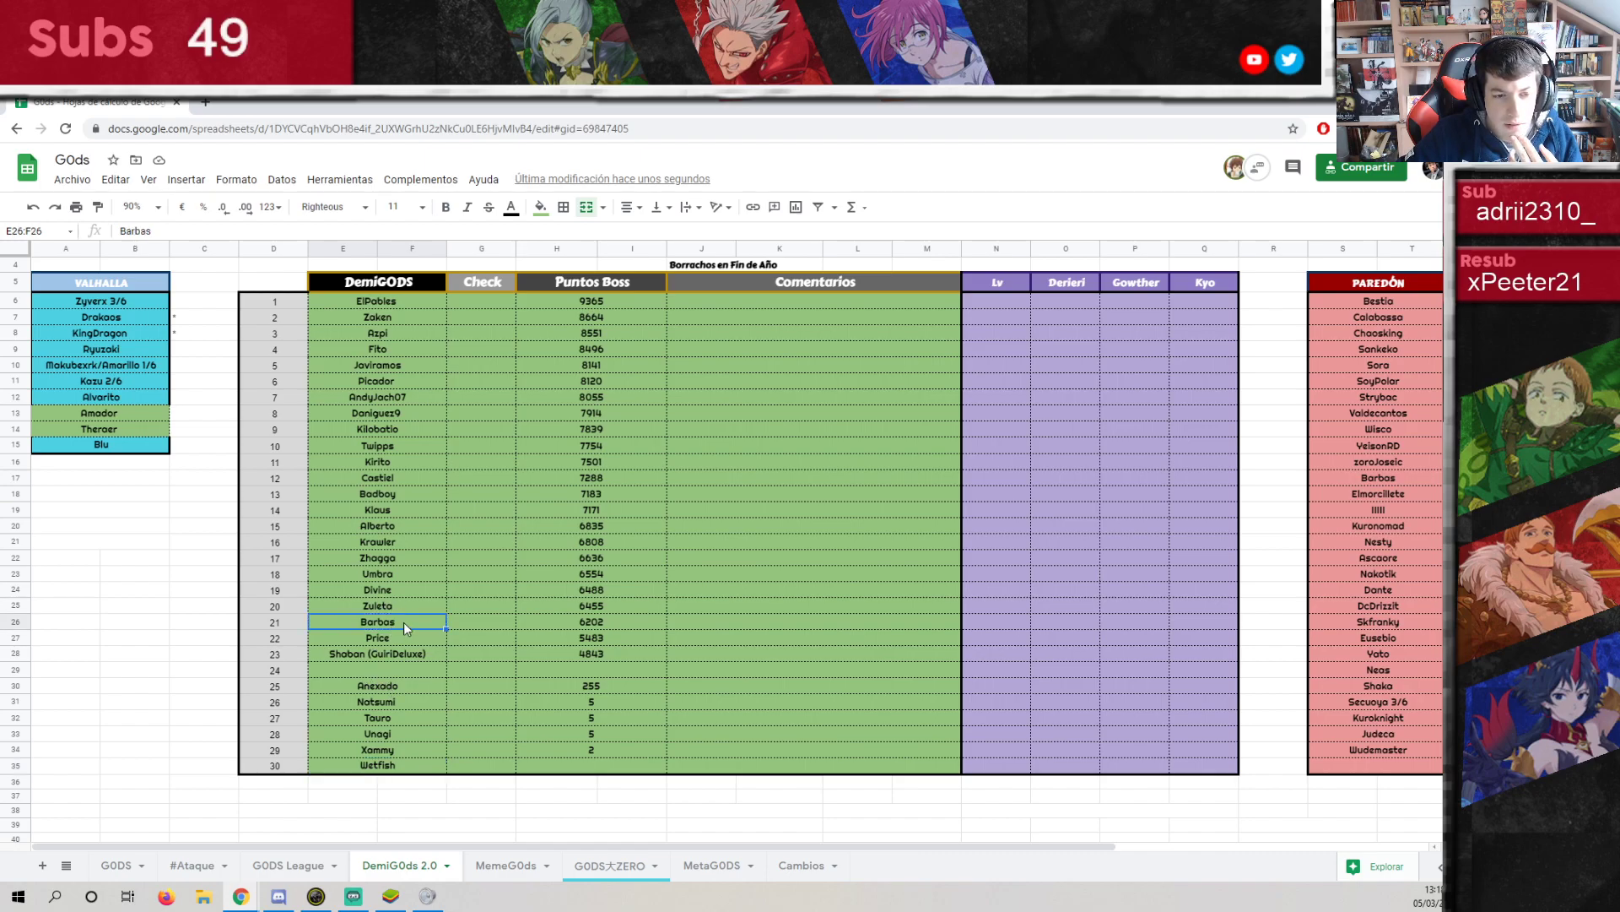
pyautogui.click(379, 767)
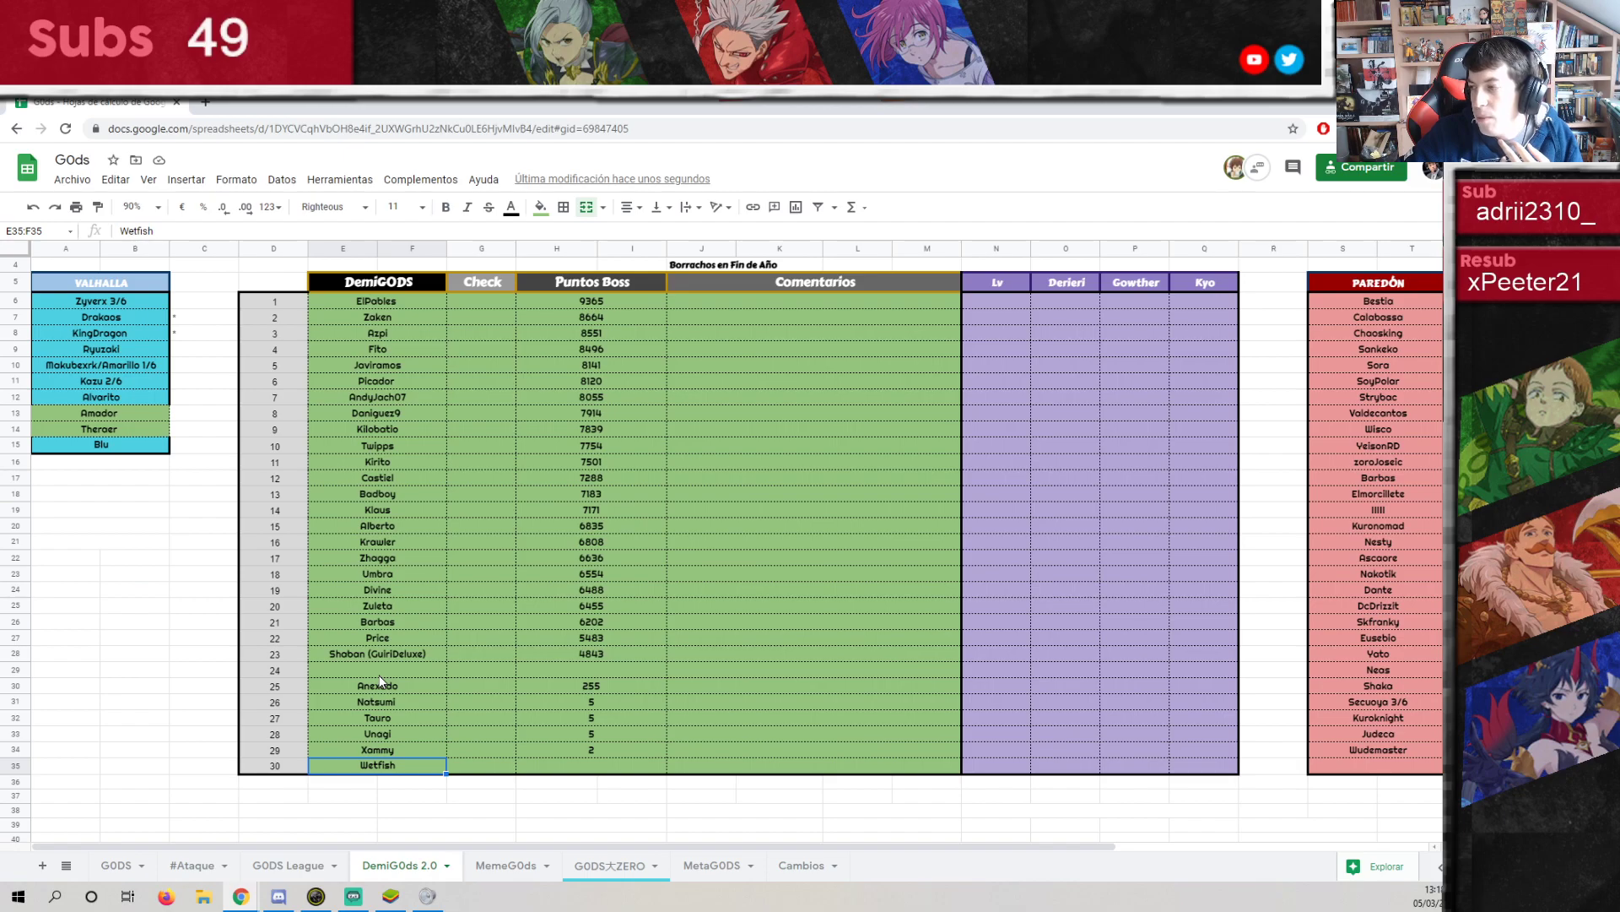
pyautogui.click(379, 671)
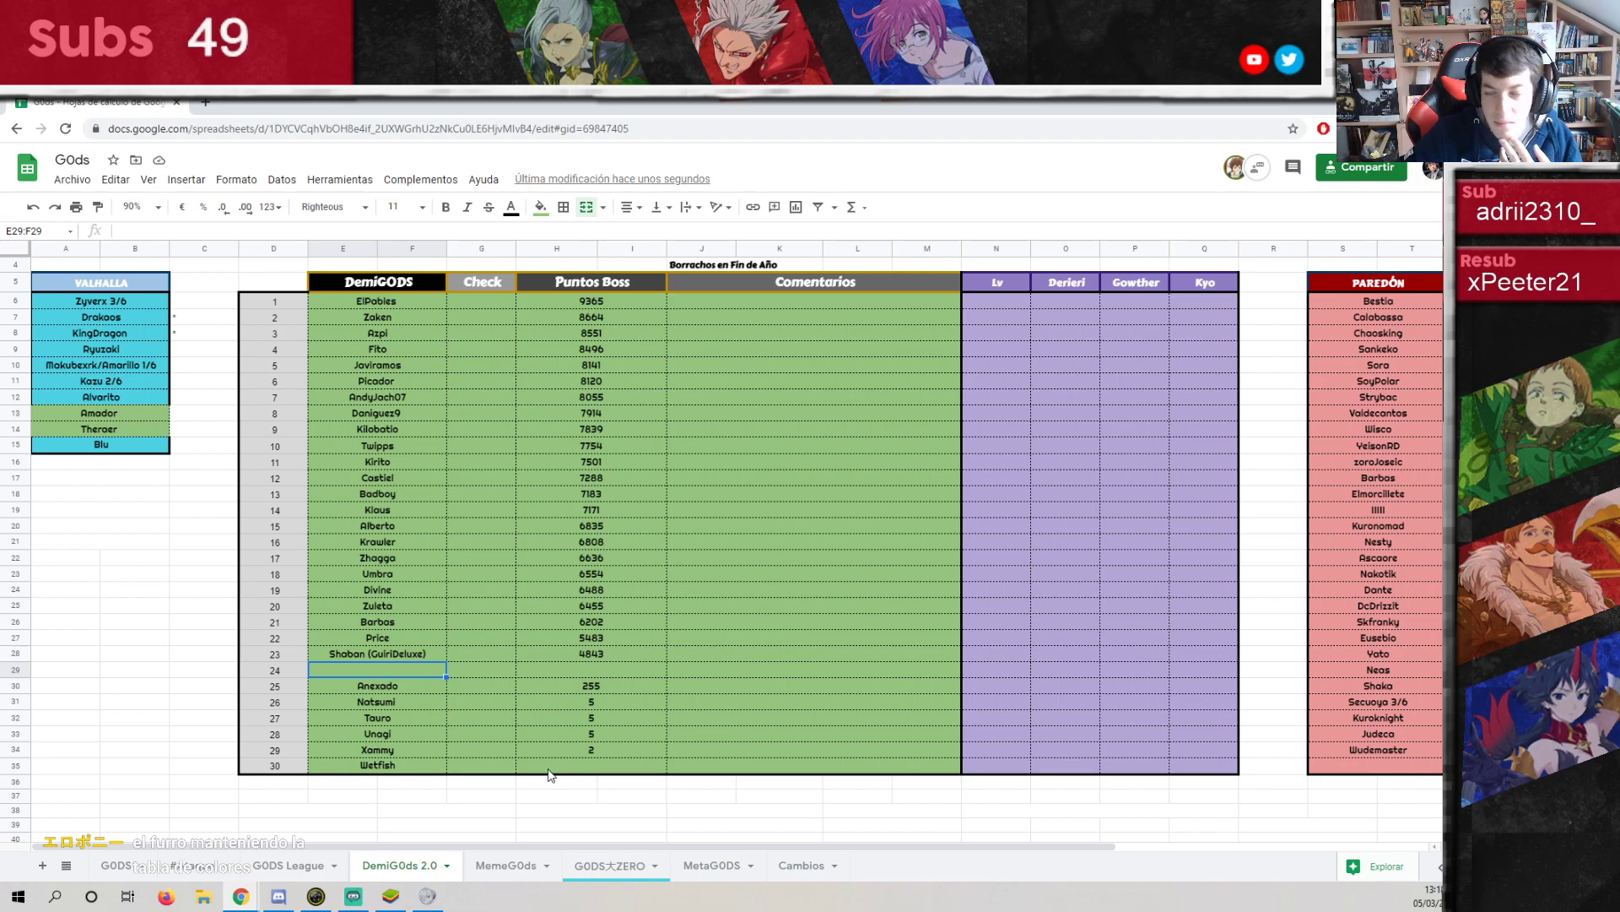
pyautogui.click(211, 357)
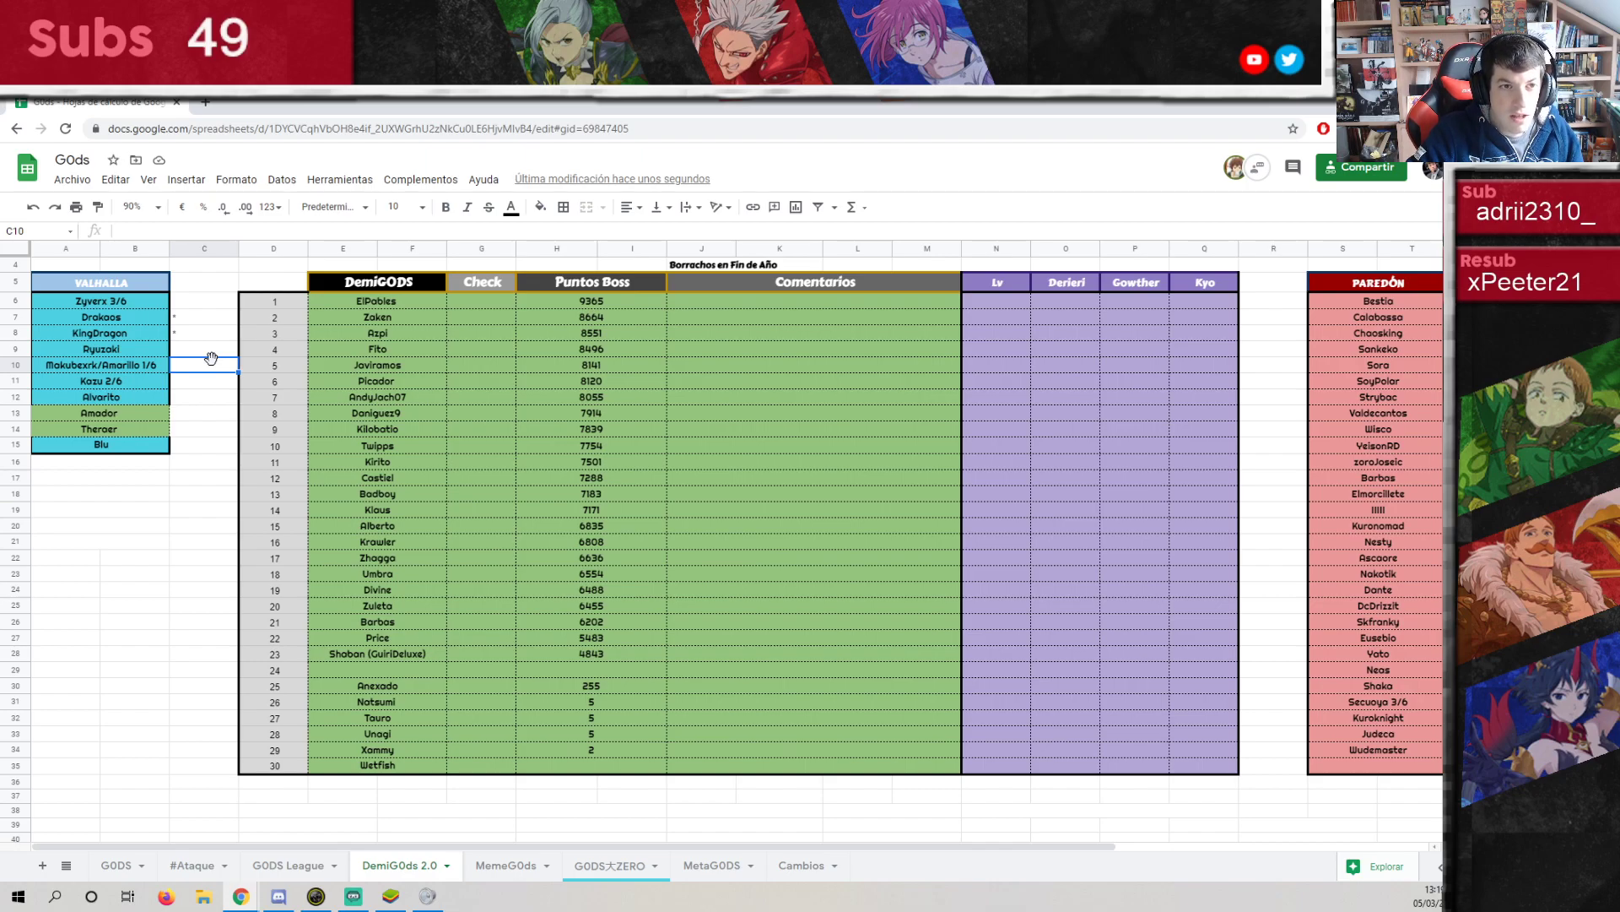
# Sort the DemiGODS member range E6:Q35 by column E from A to Z.
pyautogui.click(375, 301)
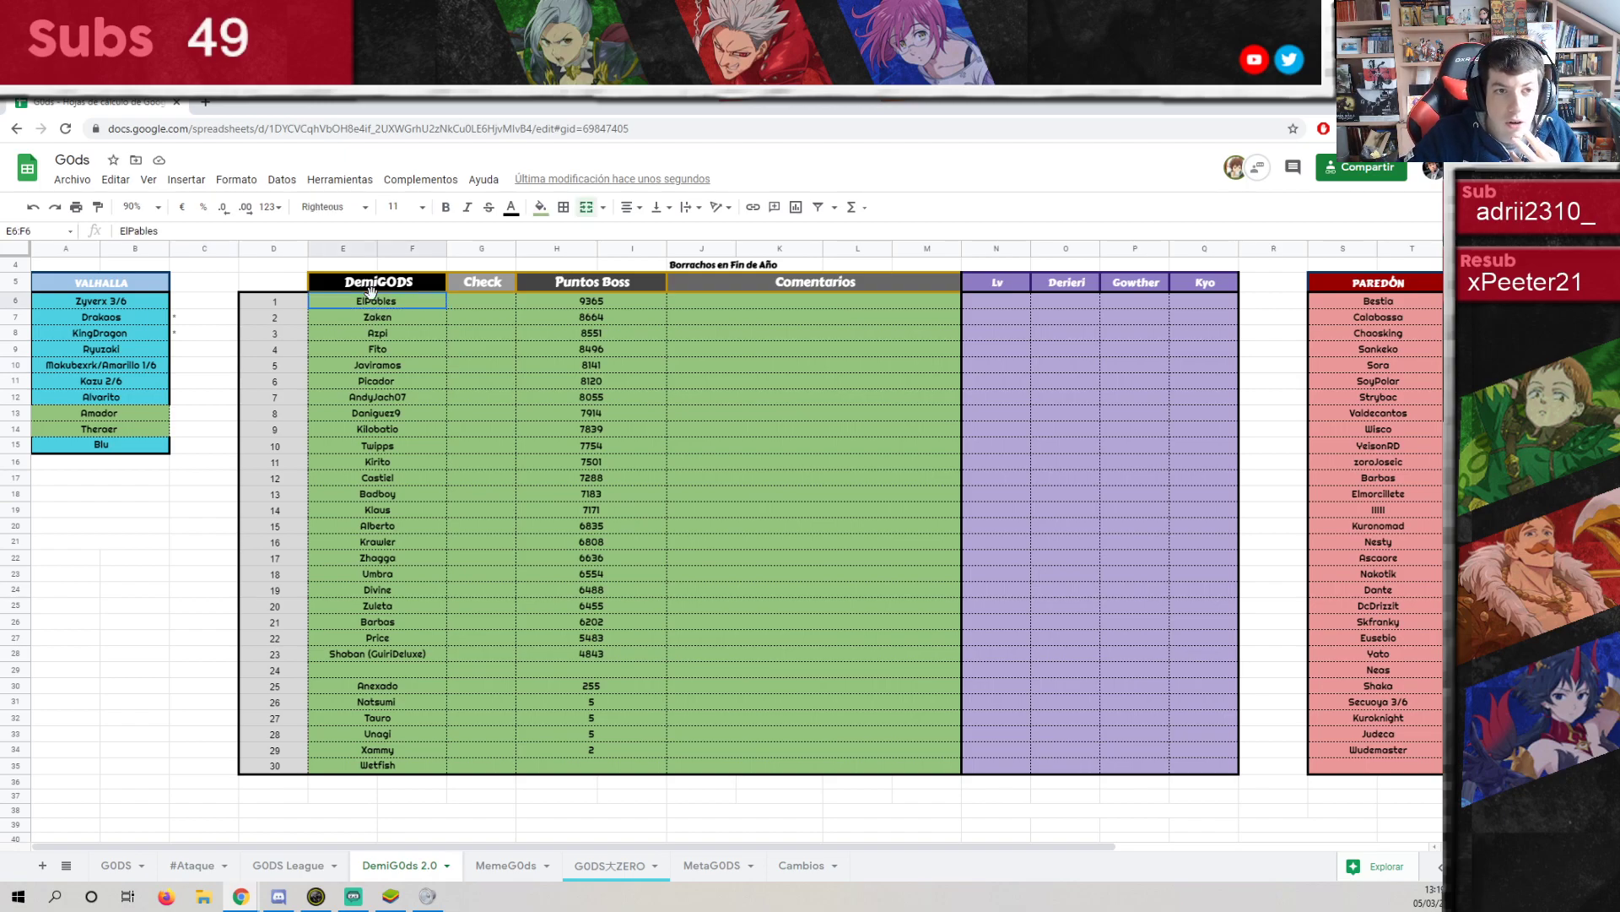
pyautogui.moveTo(368, 318); pyautogui.dragTo(1213, 766)
pyautogui.rightClick(385, 432)
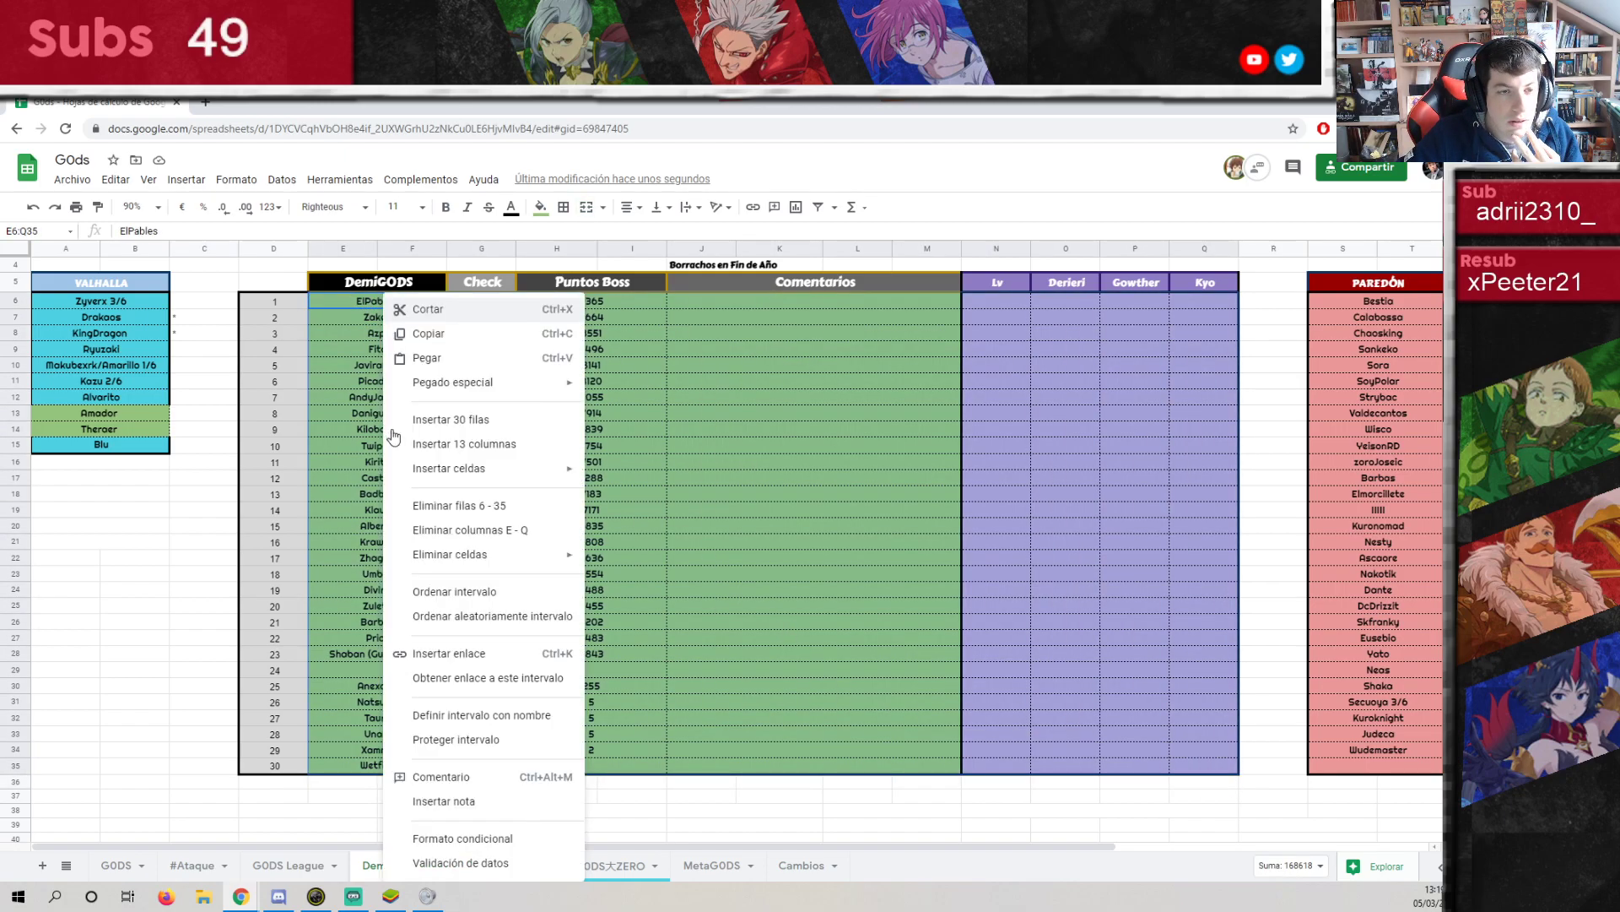
pyautogui.click(464, 589)
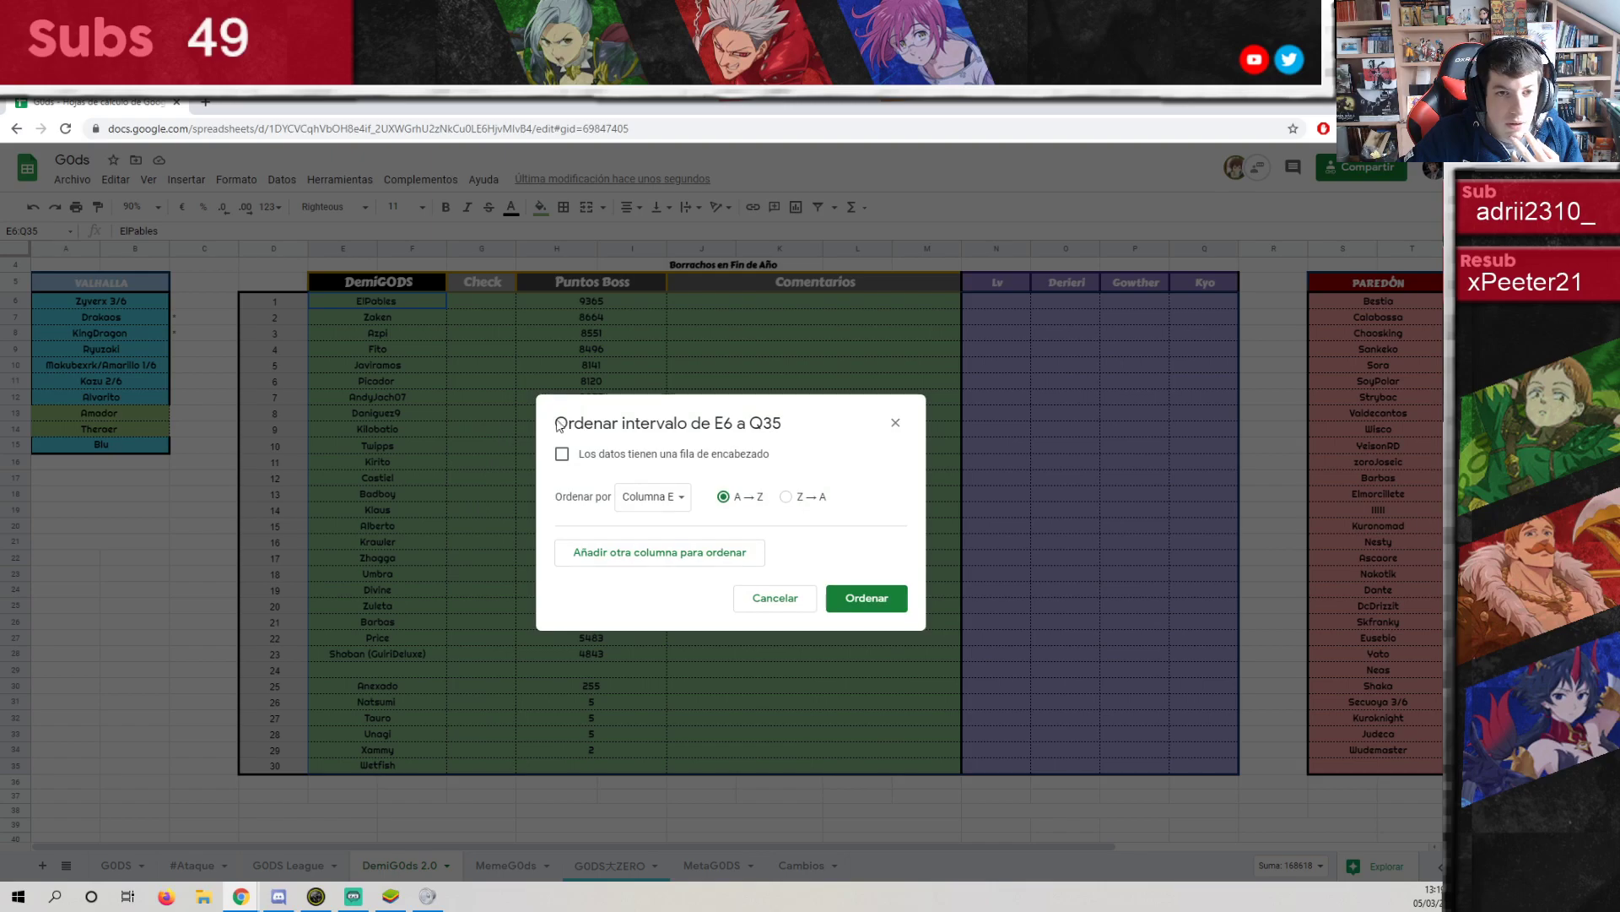
pyautogui.click(868, 600)
pyautogui.click(482, 494)
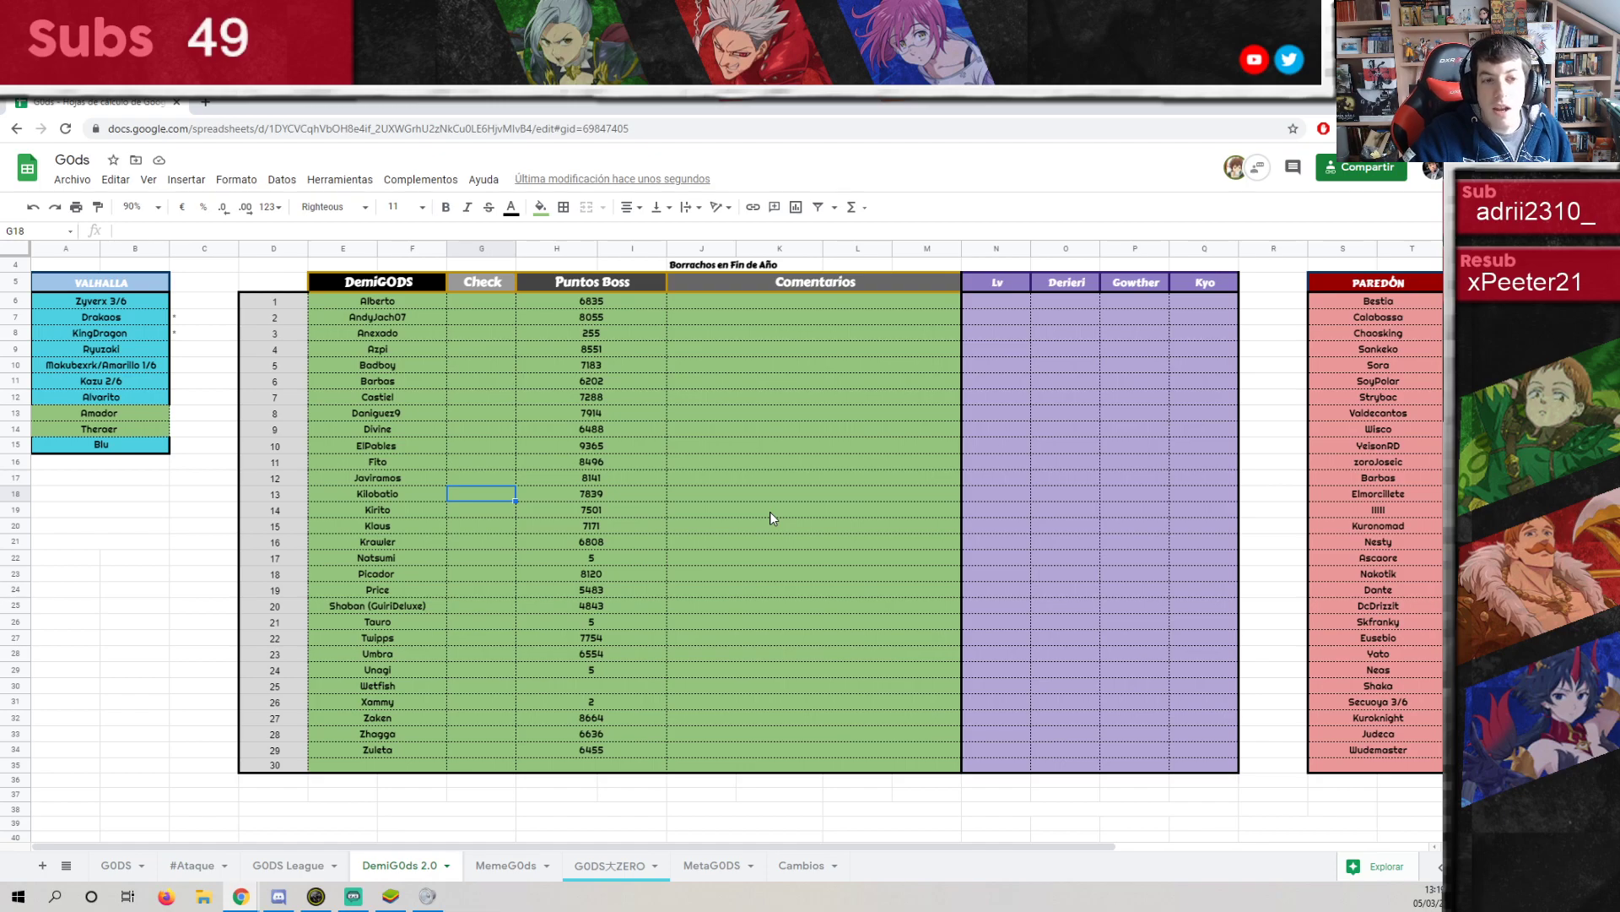
# Check the VALHALLA list, and examine the MemeG0ds ranking with its top ten rows, 5 to 14, highlighted.
pyautogui.click(225, 288)
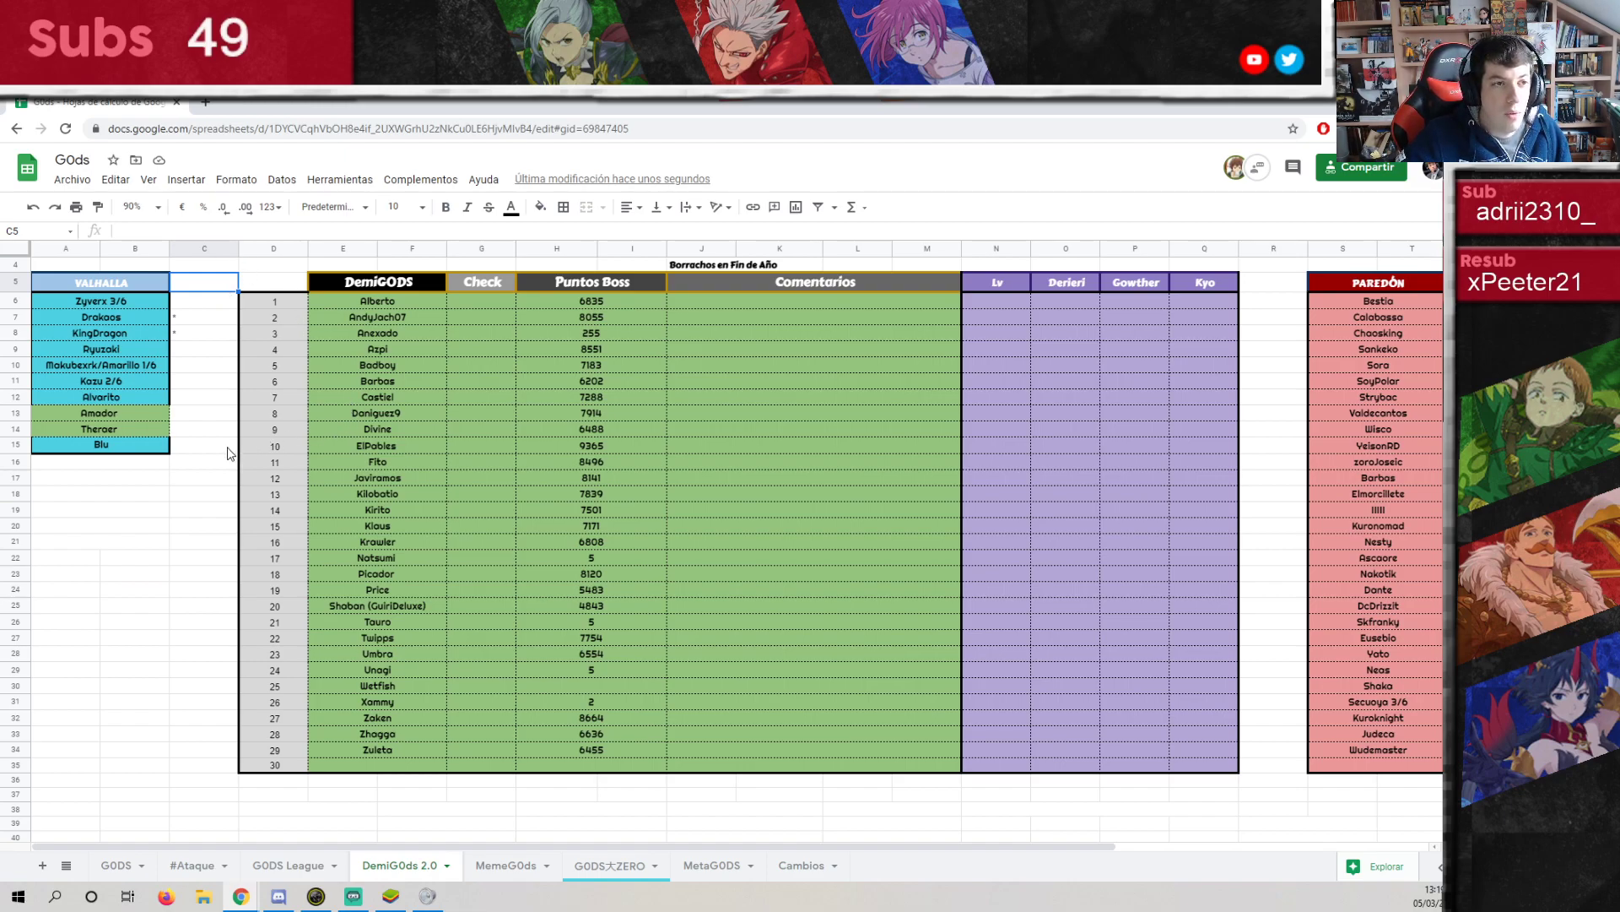
pyautogui.click(121, 466)
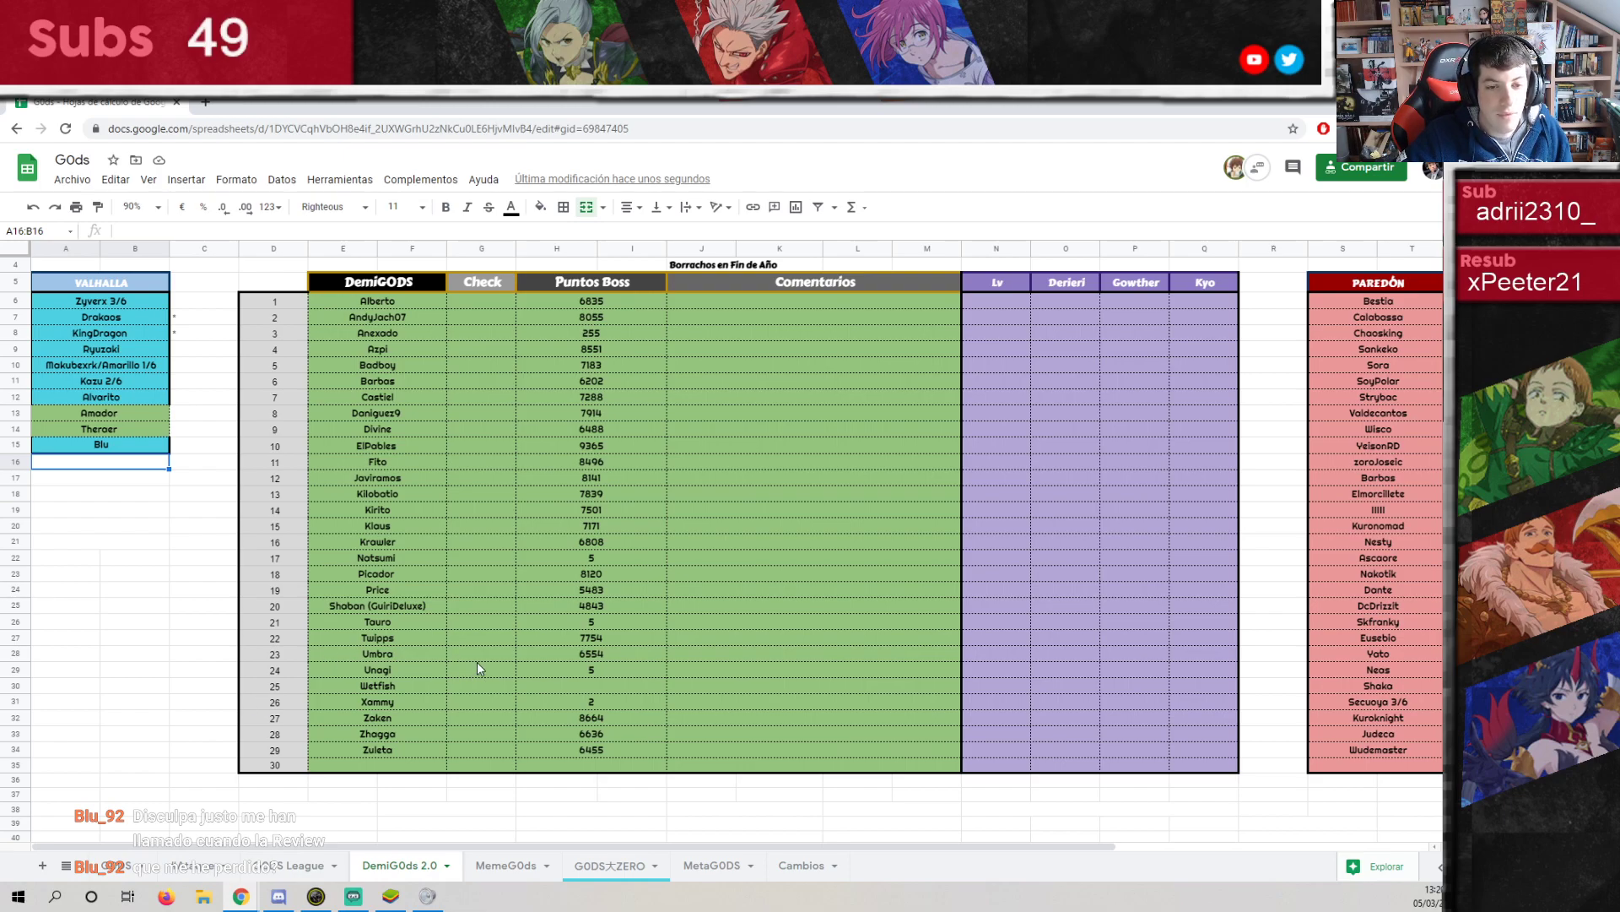
pyautogui.click(515, 867)
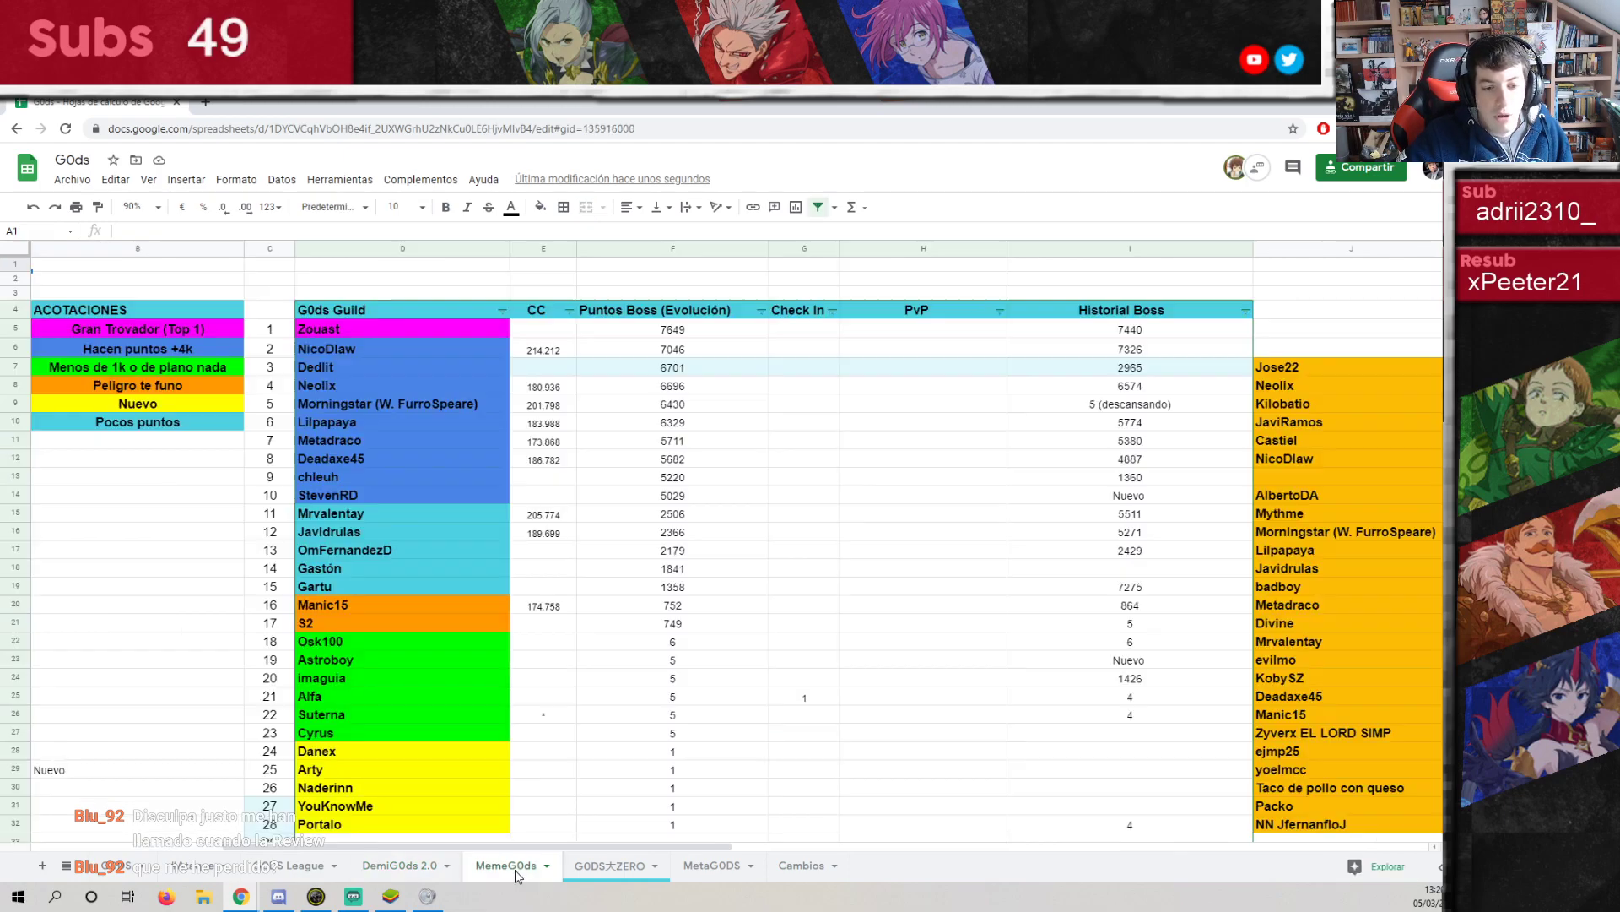
pyautogui.moveTo(445, 855); pyautogui.dragTo(533, 852)
pyautogui.click(164, 292)
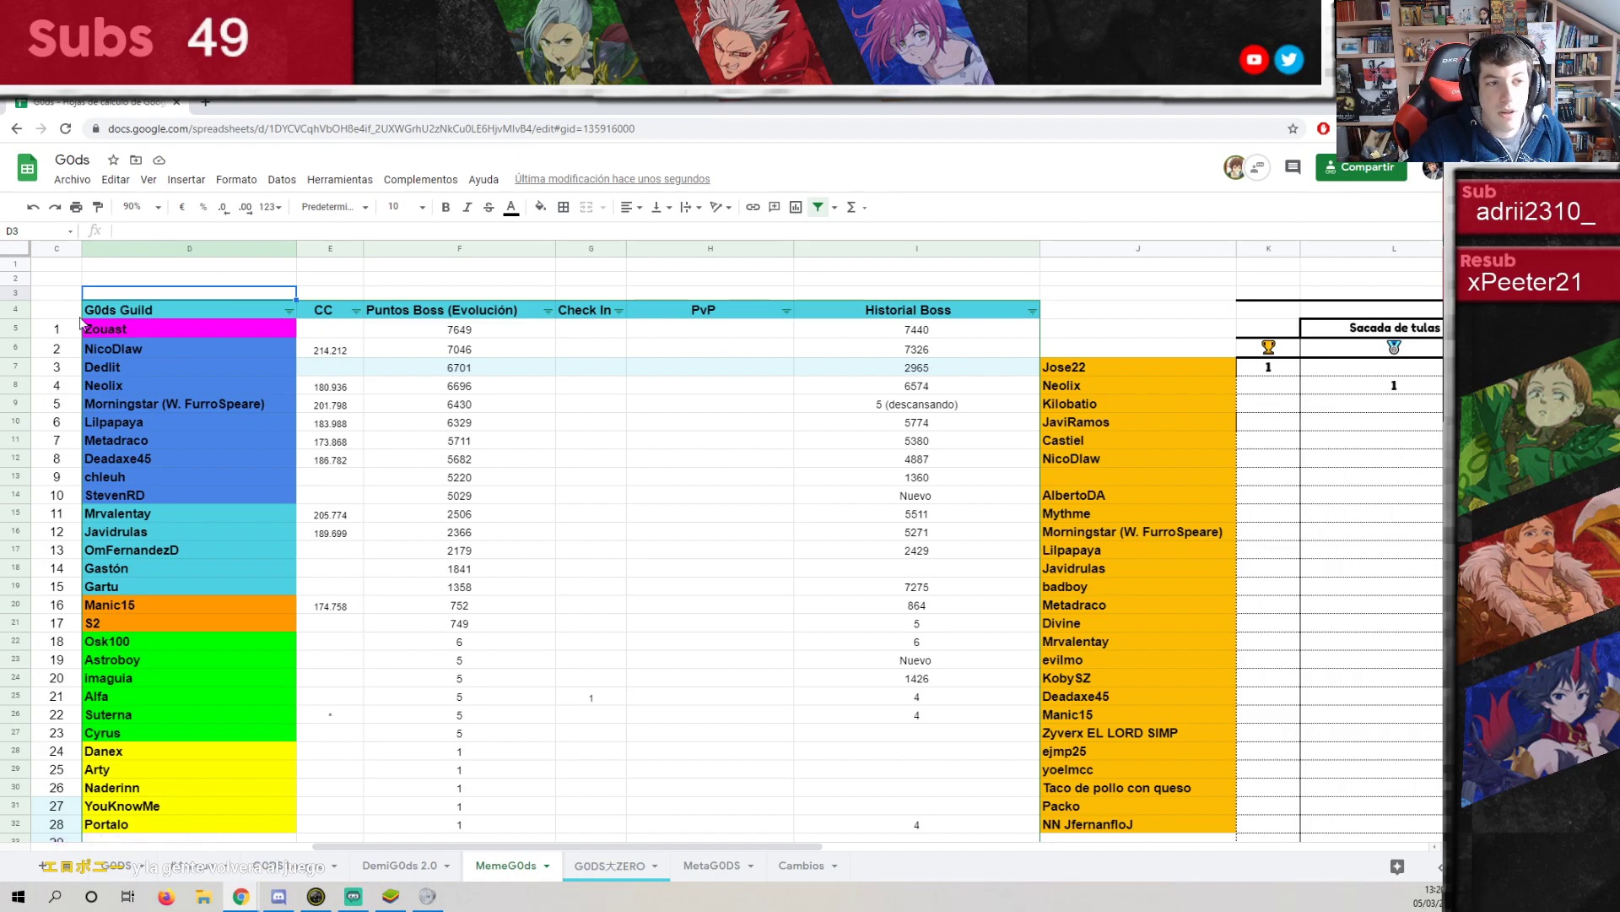
pyautogui.click(115, 281)
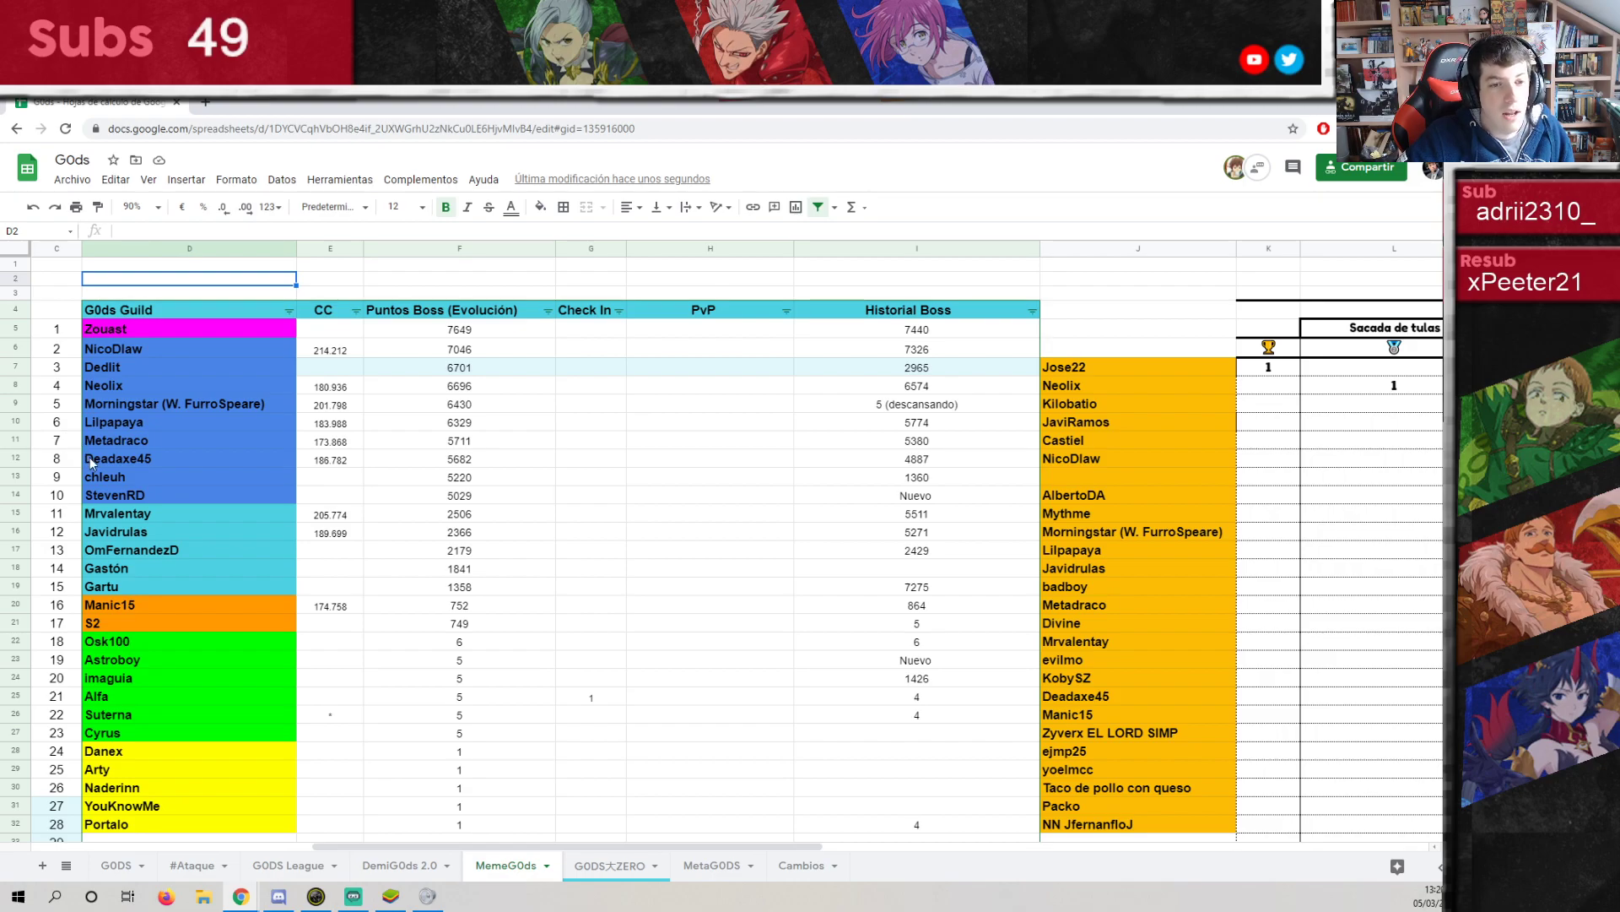
pyautogui.moveTo(73, 503); pyautogui.dragTo(15, 488)
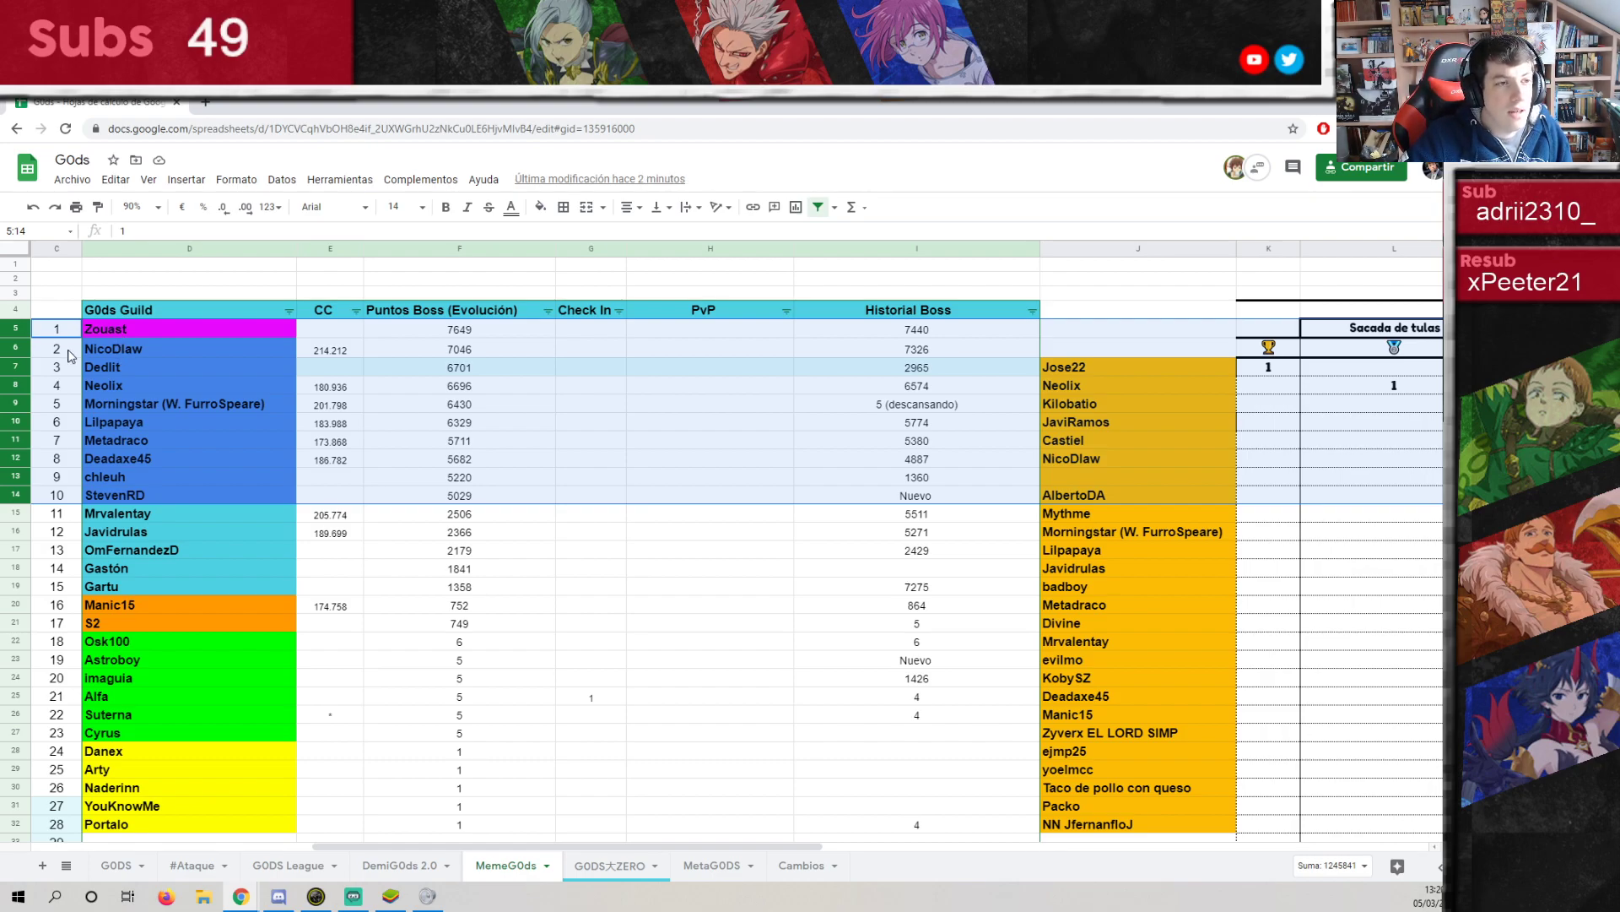
# Examine the upper MemeG0ds ranking, checking members in positions 3 to 7 and the boss points of positions 11 to 15.
pyautogui.click(110, 364)
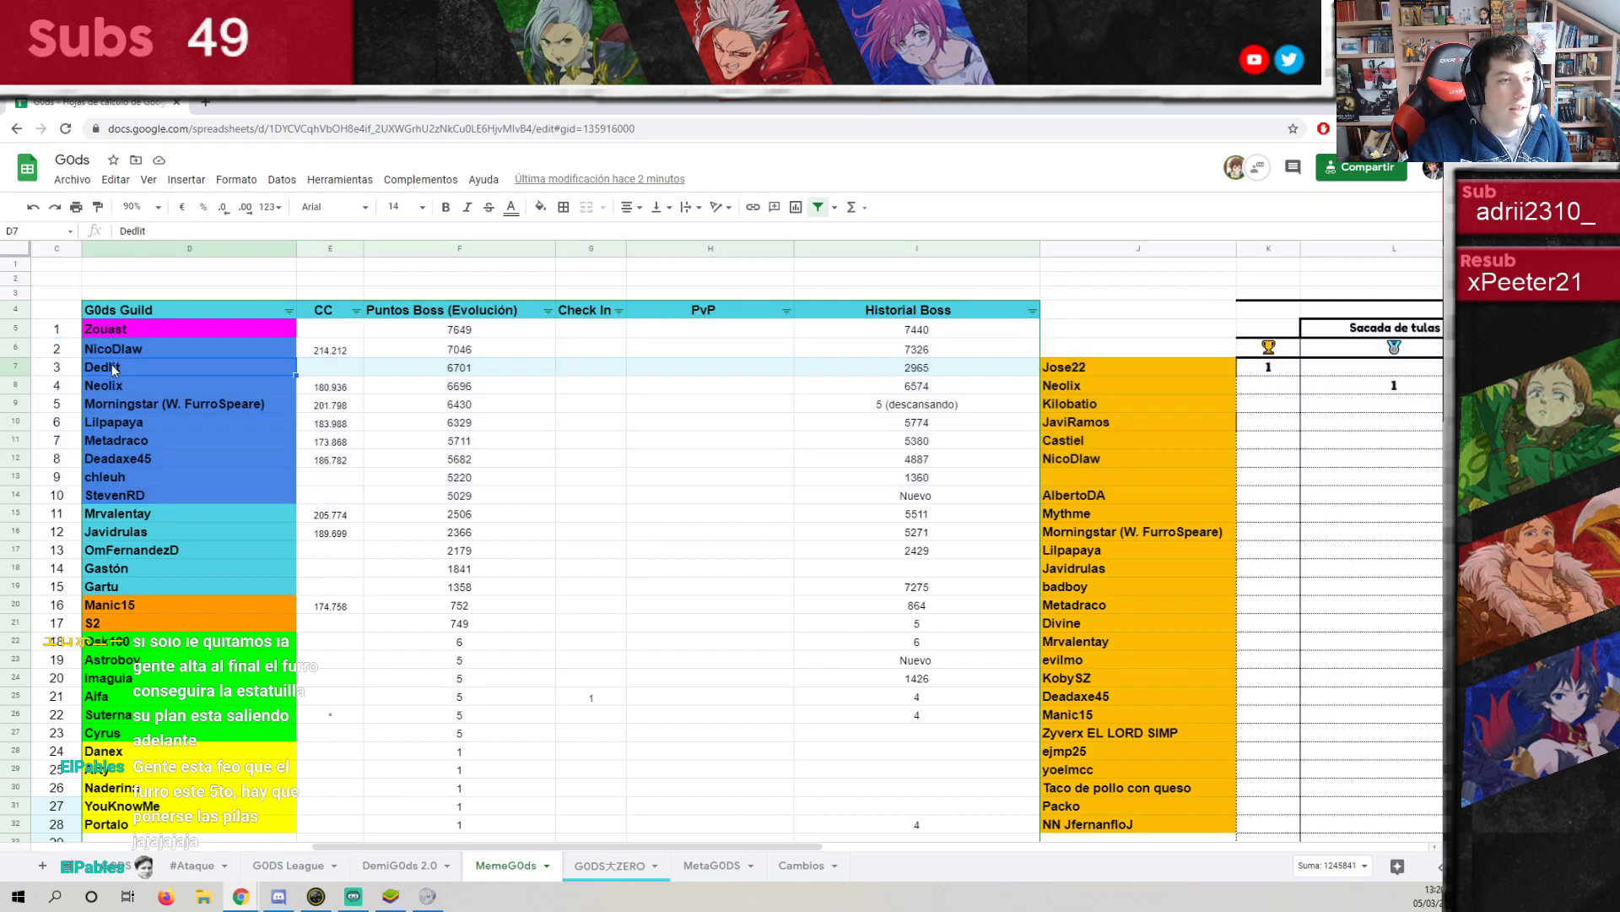
pyautogui.click(123, 386)
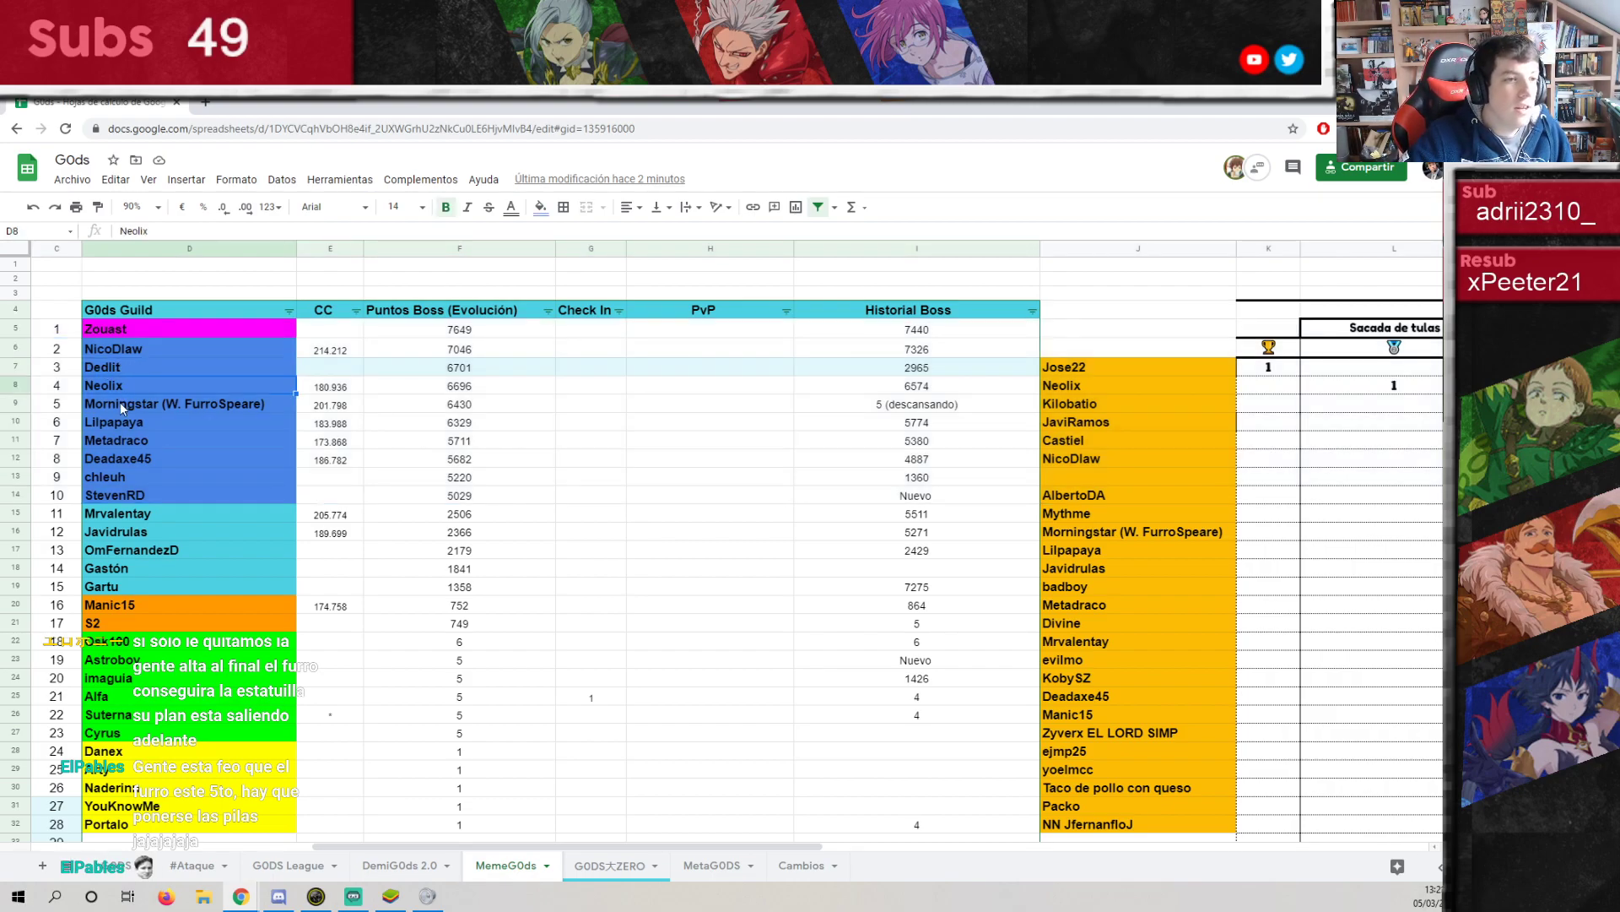
pyautogui.click(135, 422)
pyautogui.click(131, 440)
pyautogui.click(132, 423)
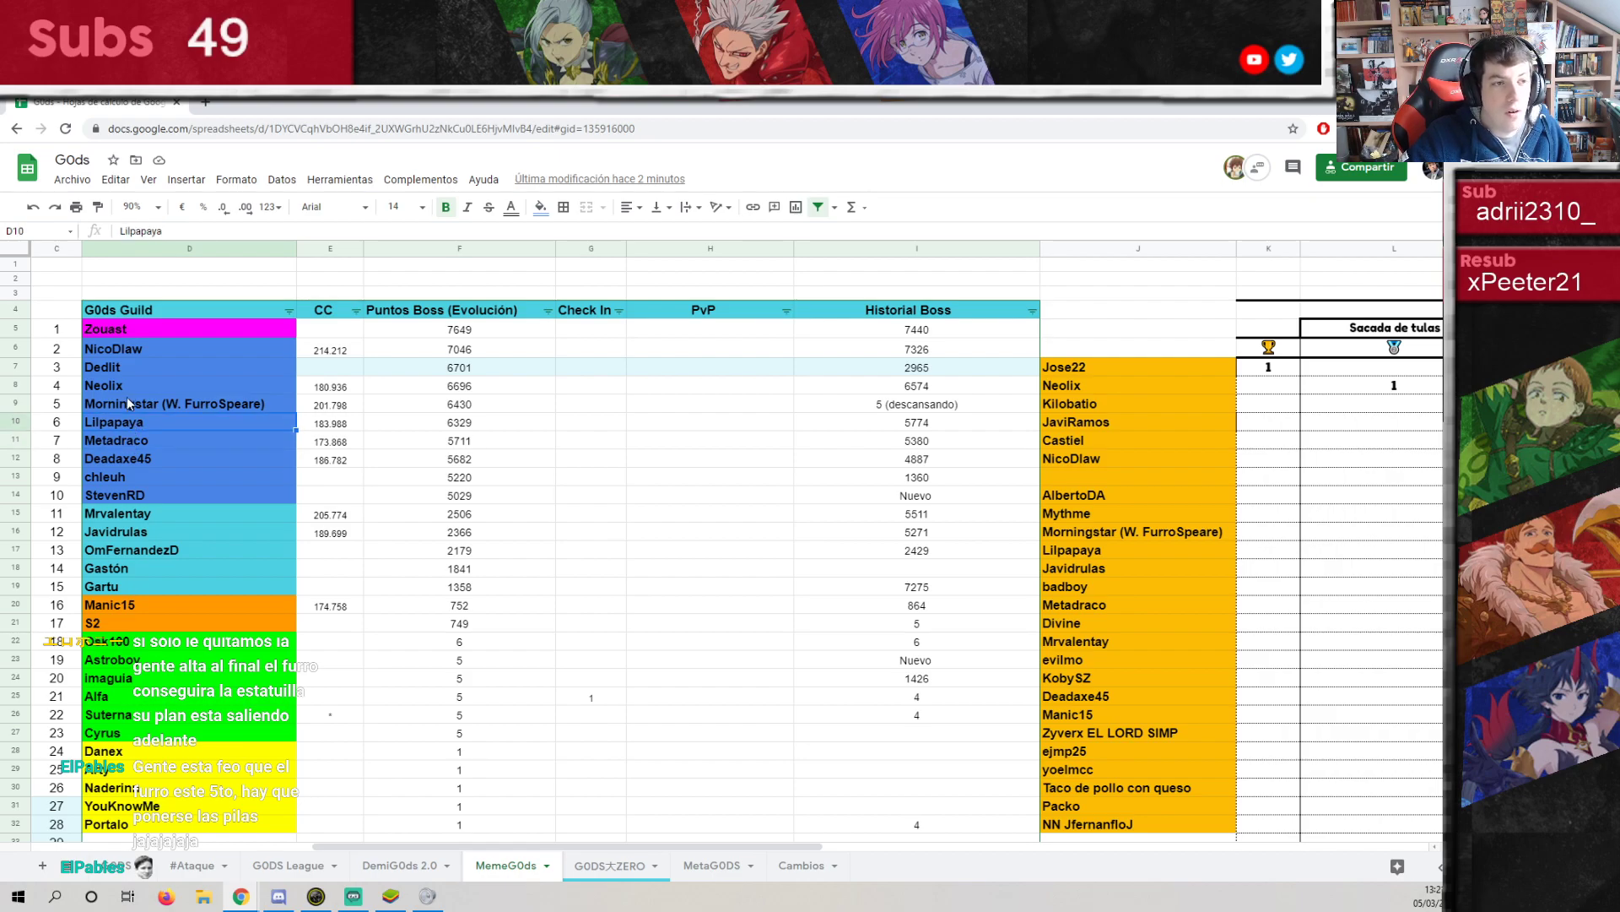
pyautogui.click(131, 389)
pyautogui.click(115, 366)
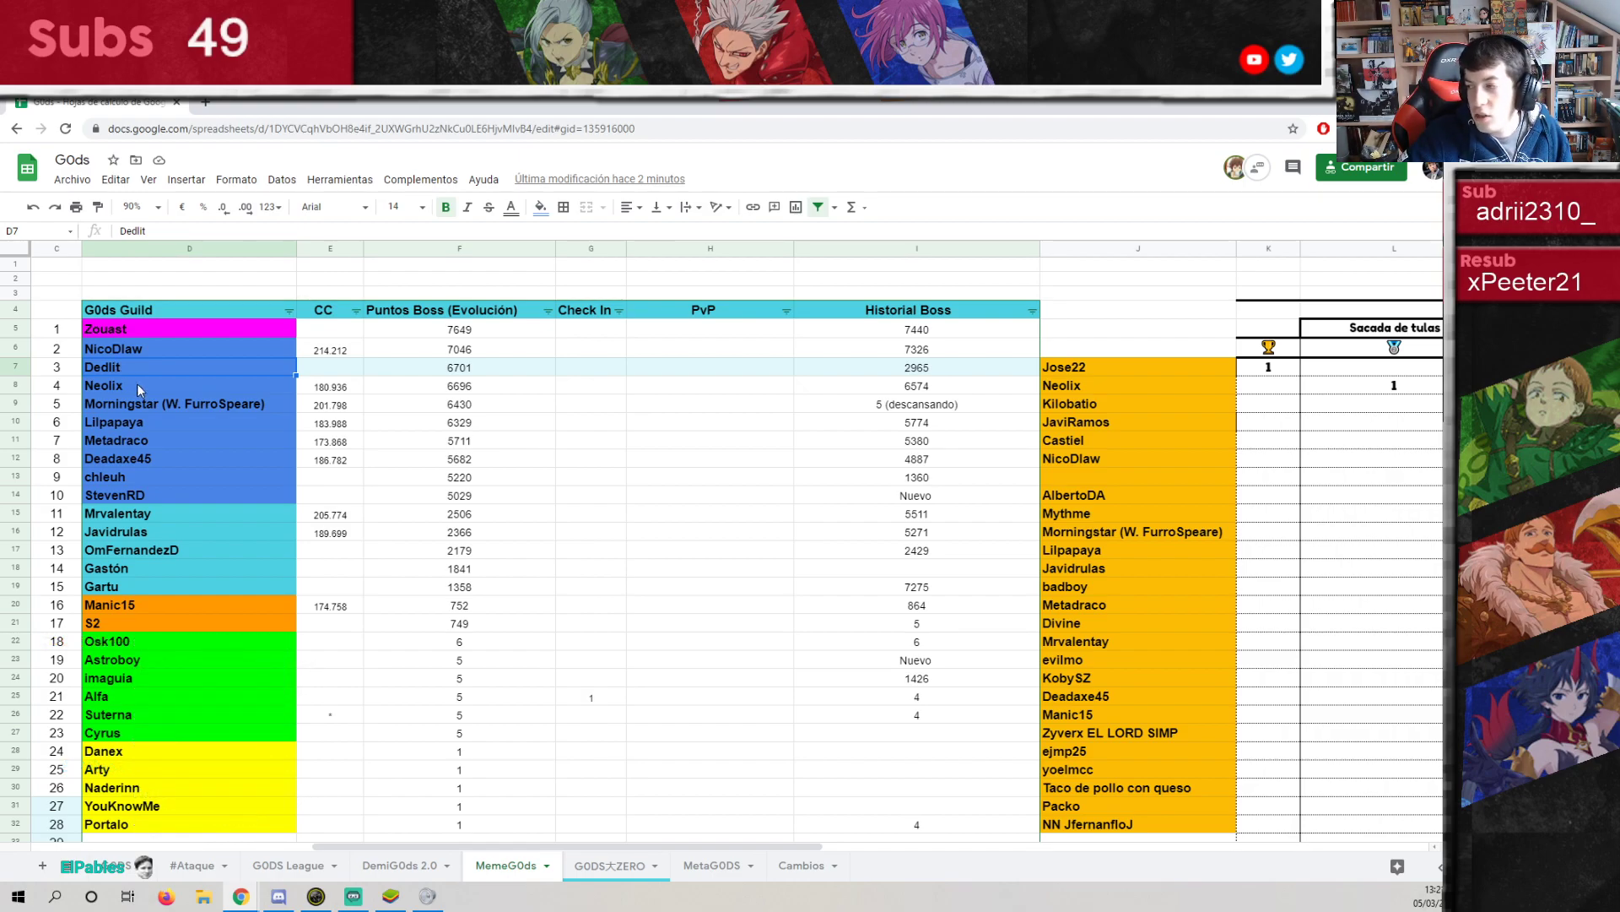
pyautogui.moveTo(16, 512); pyautogui.dragTo(19, 586)
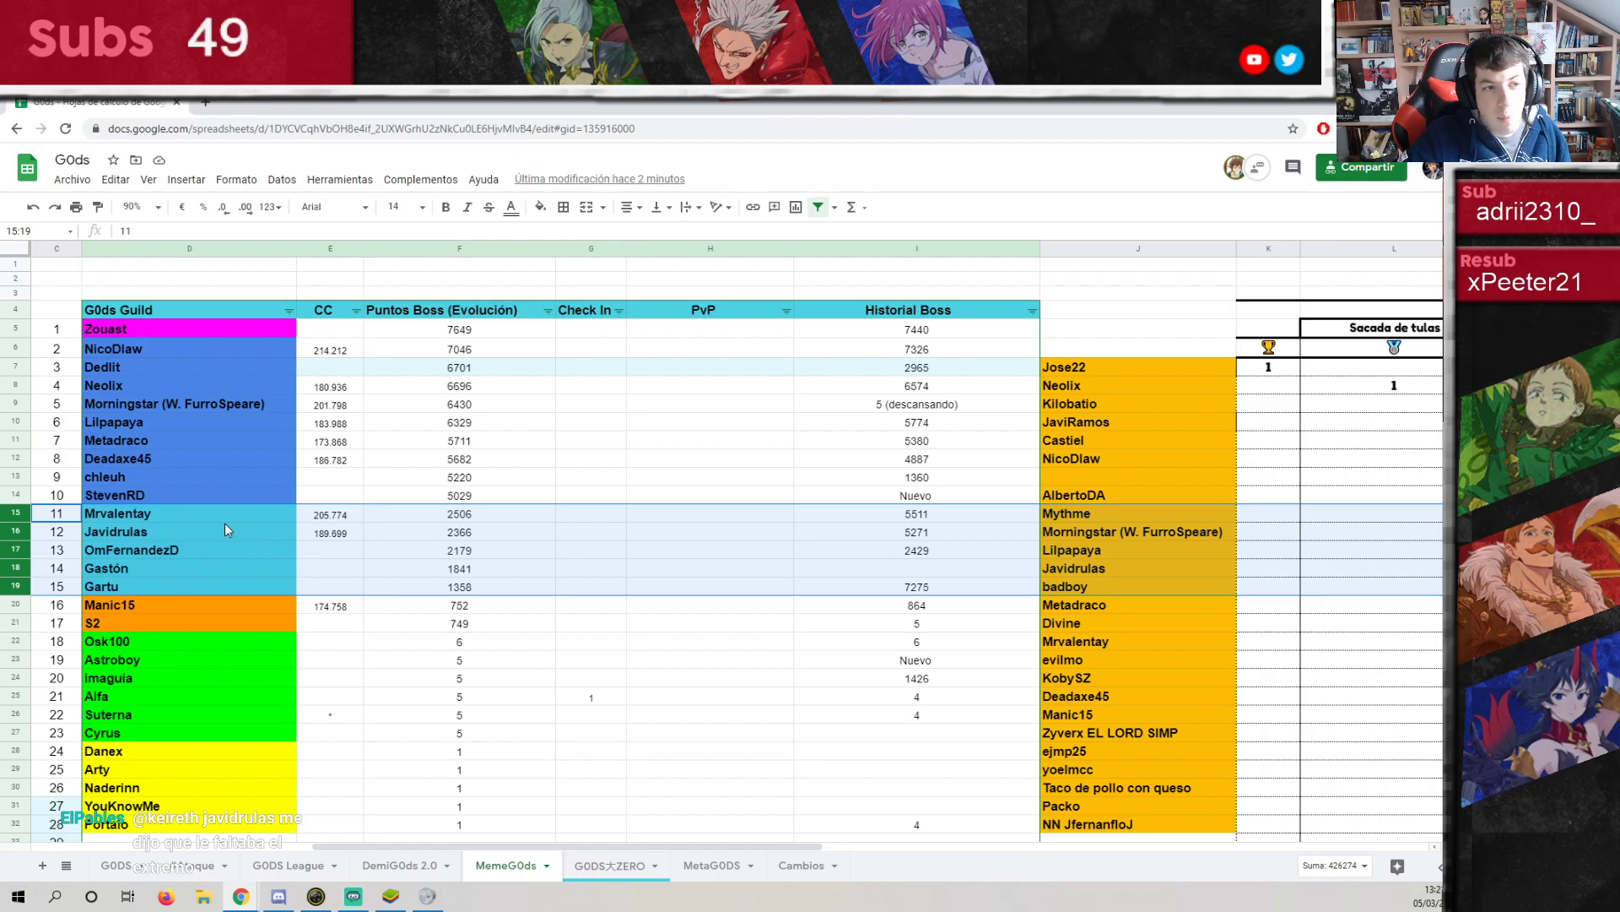
pyautogui.click(394, 516)
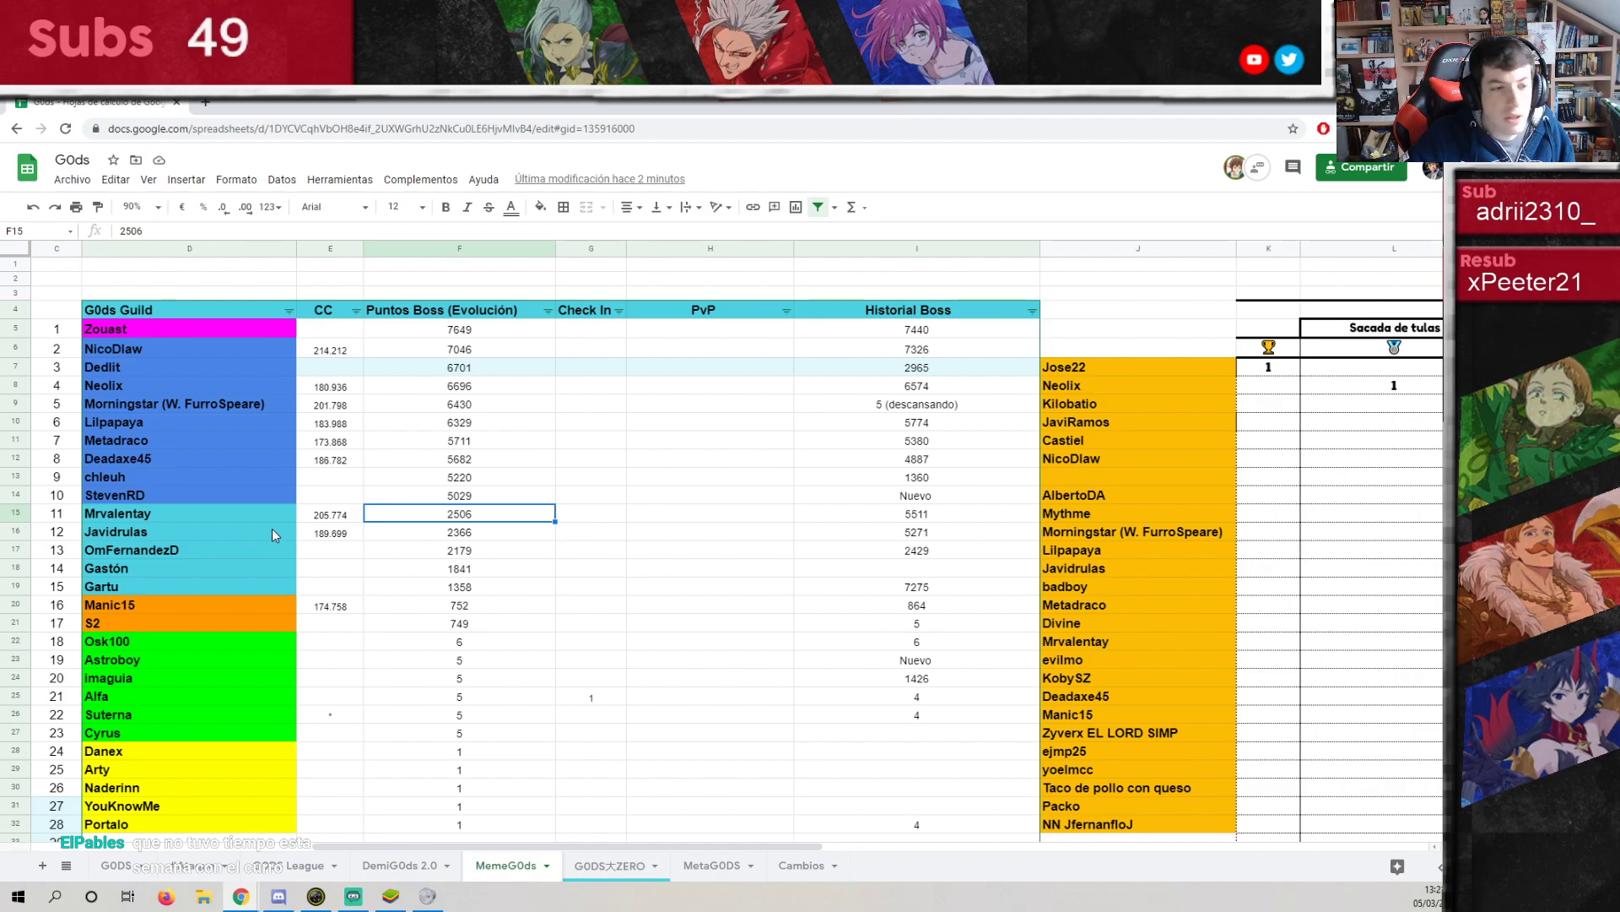
pyautogui.click(232, 536)
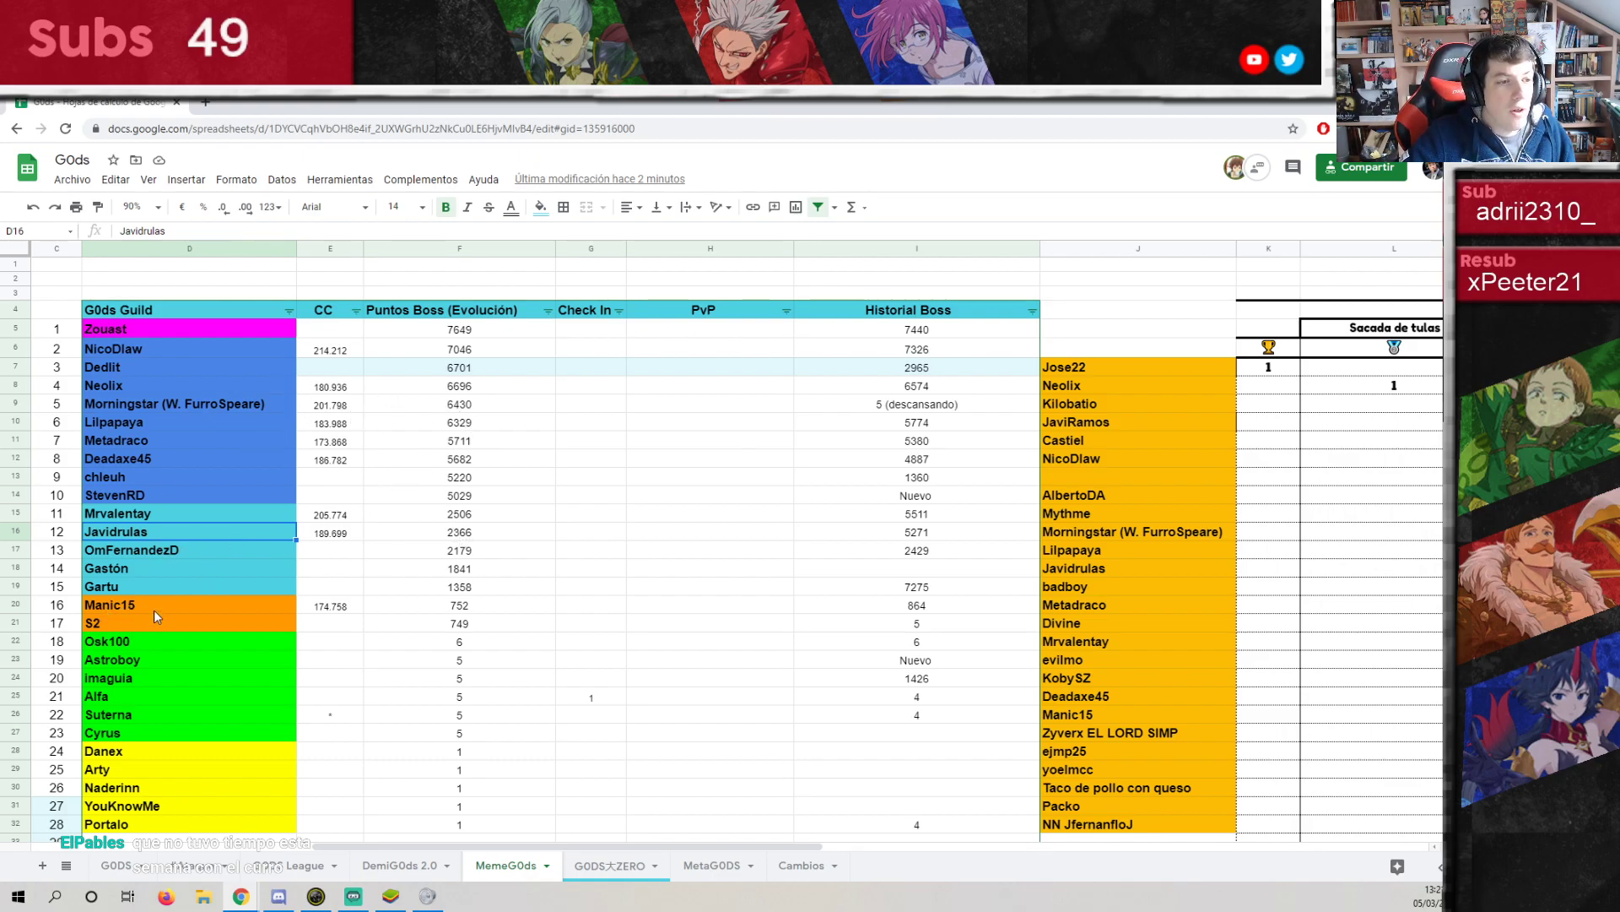
# Examine the lower MemeG0ds ranking, covering the orange, green and yellow members from position 16 to 28.
pyautogui.moveTo(205, 606); pyautogui.dragTo(180, 786)
pyautogui.scroll(-1, 140, 617)
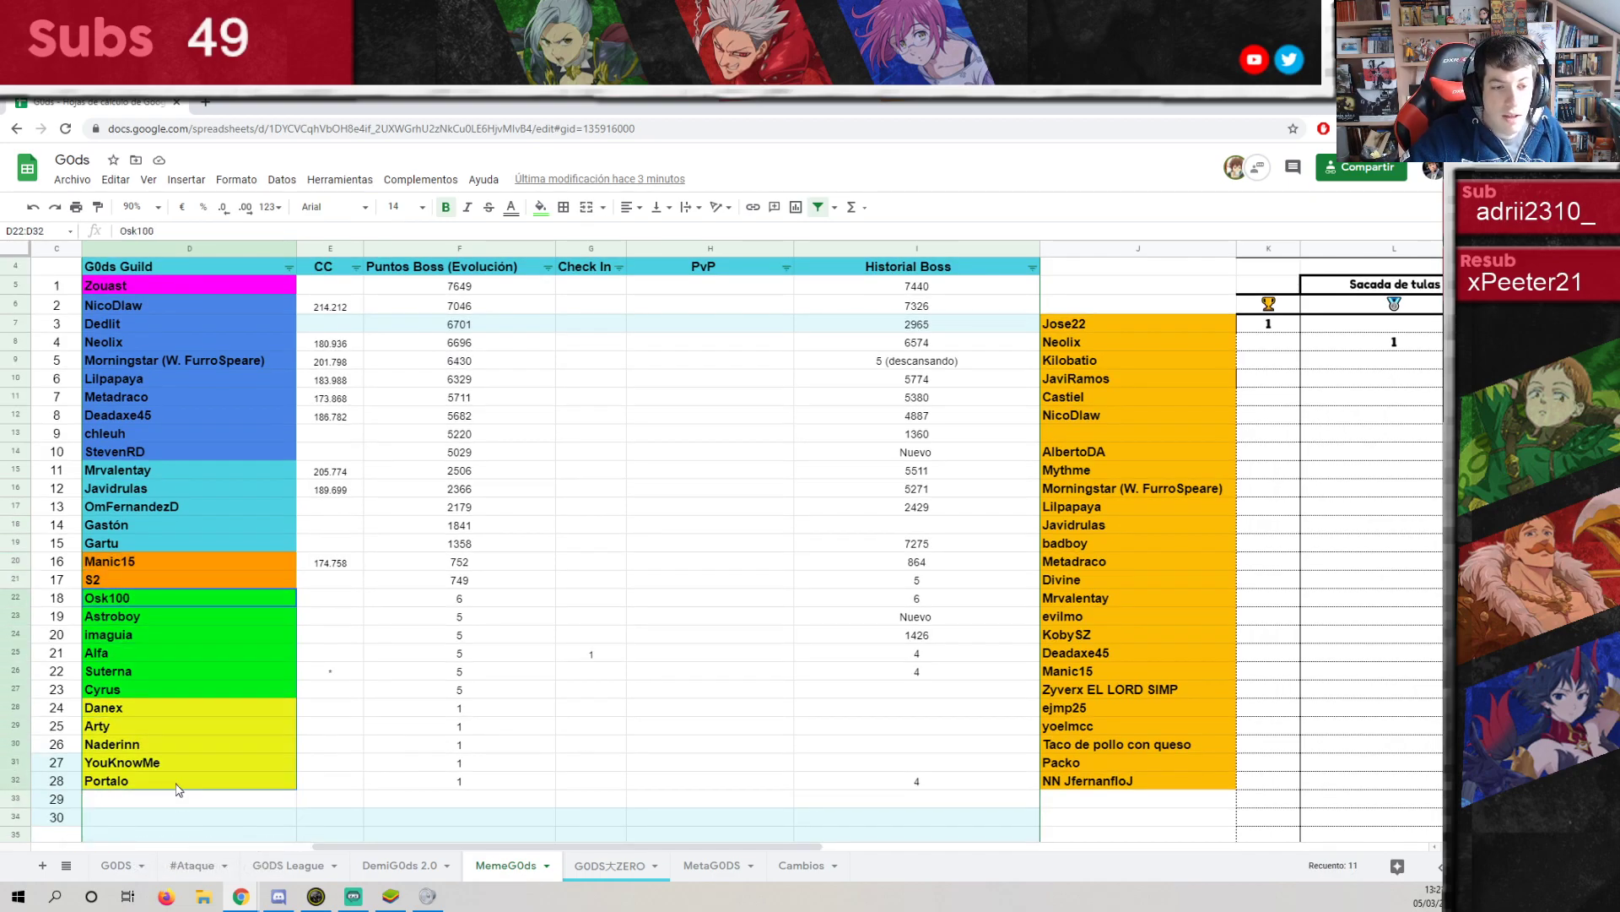
pyautogui.click(200, 666)
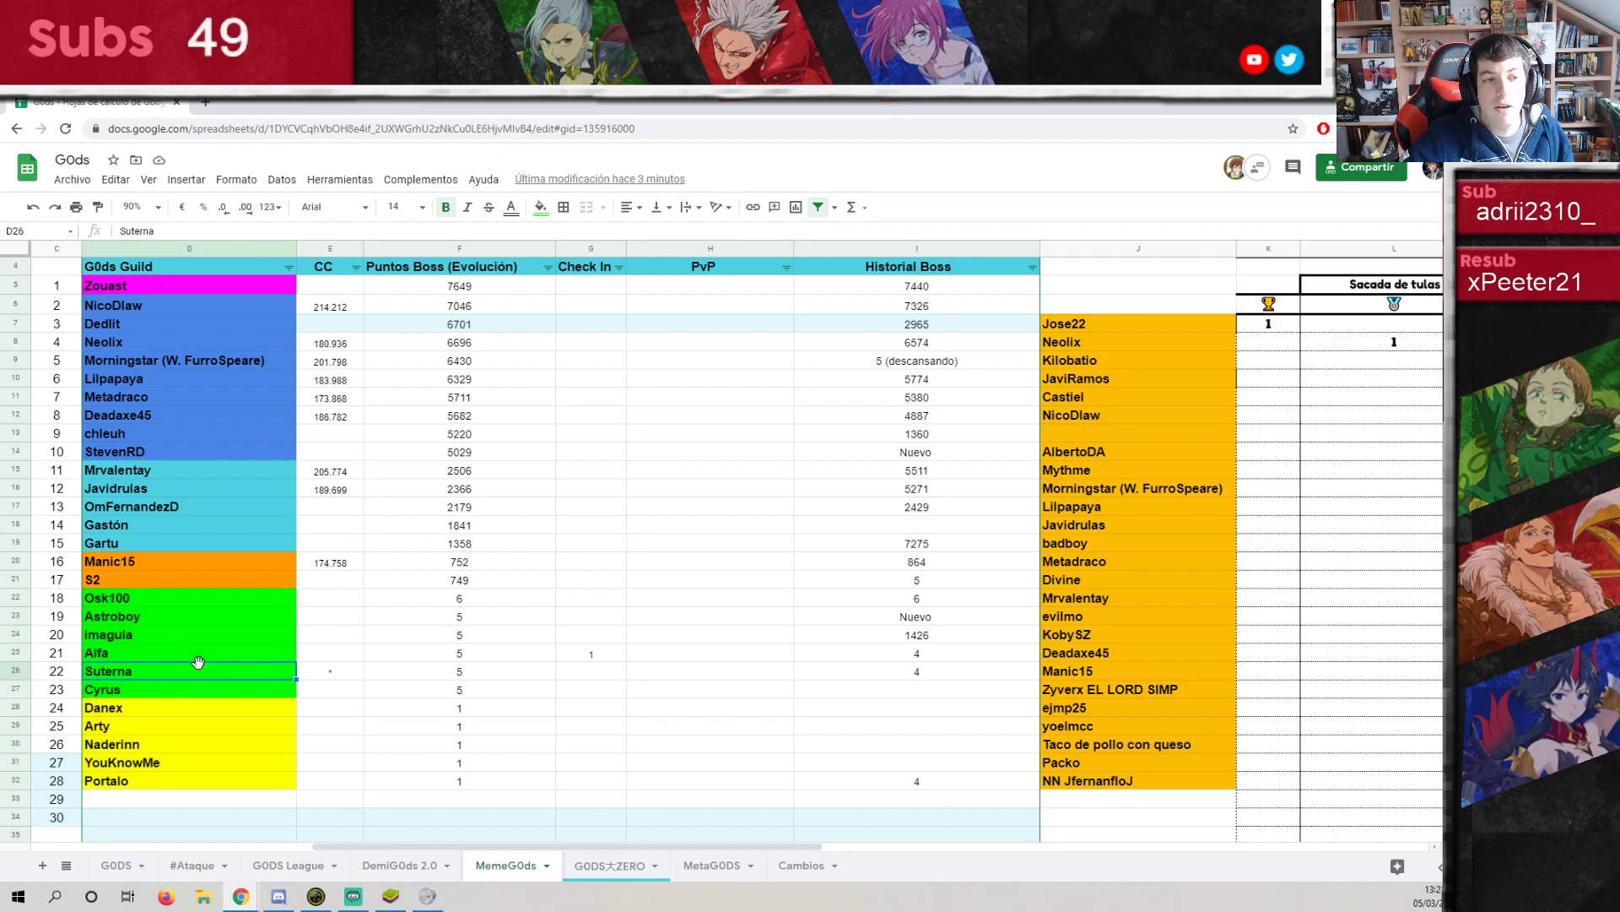
pyautogui.click(171, 581)
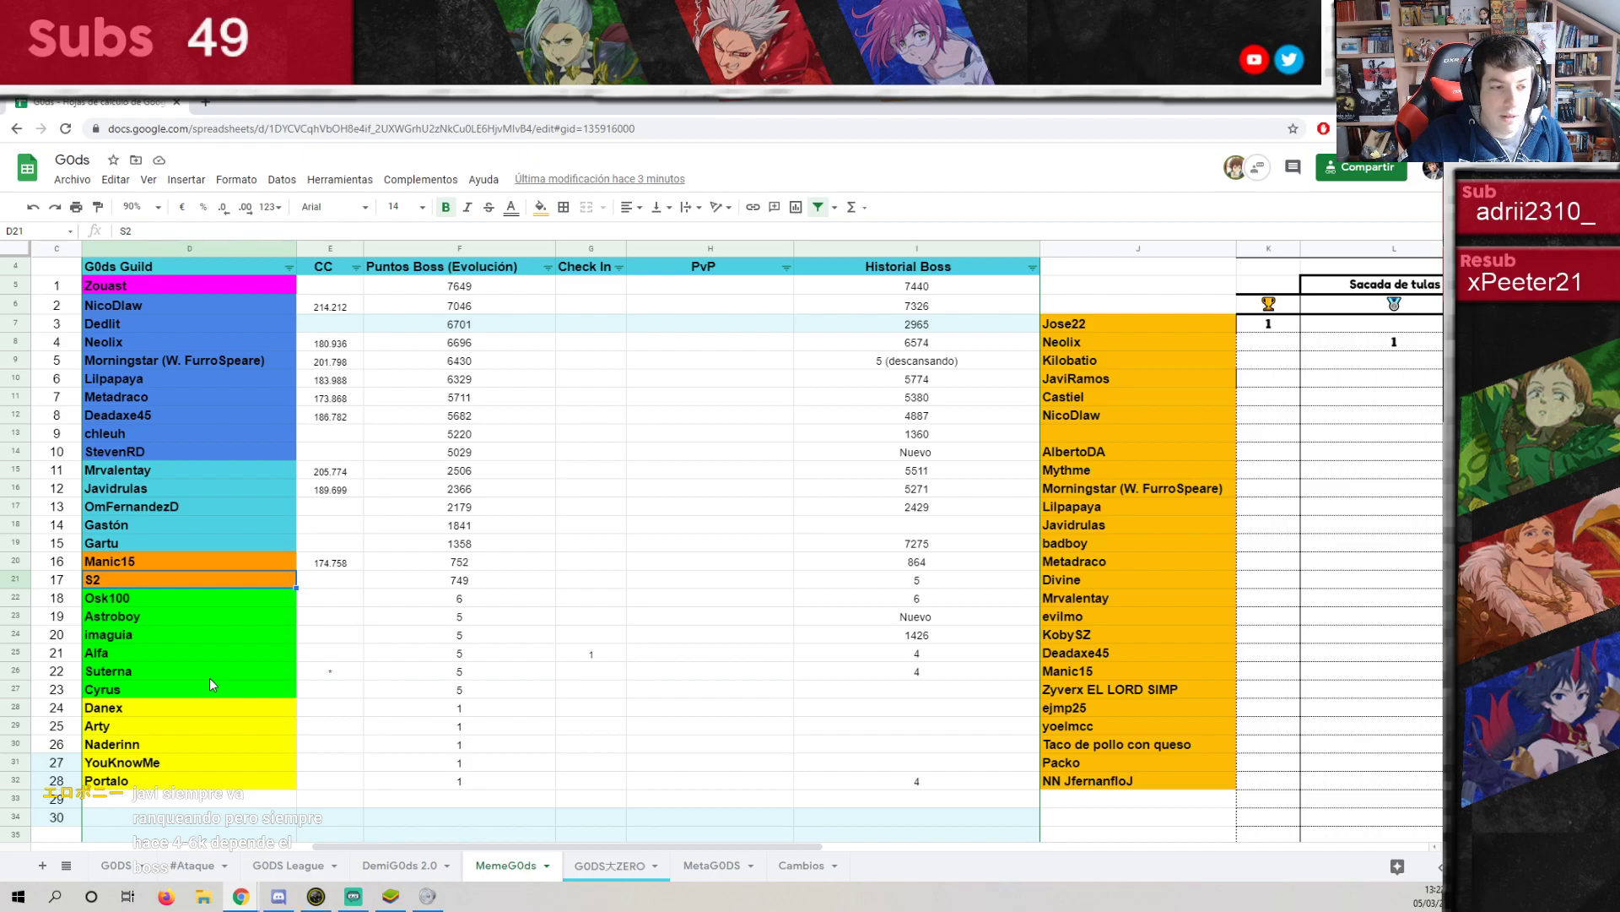
pyautogui.click(130, 731)
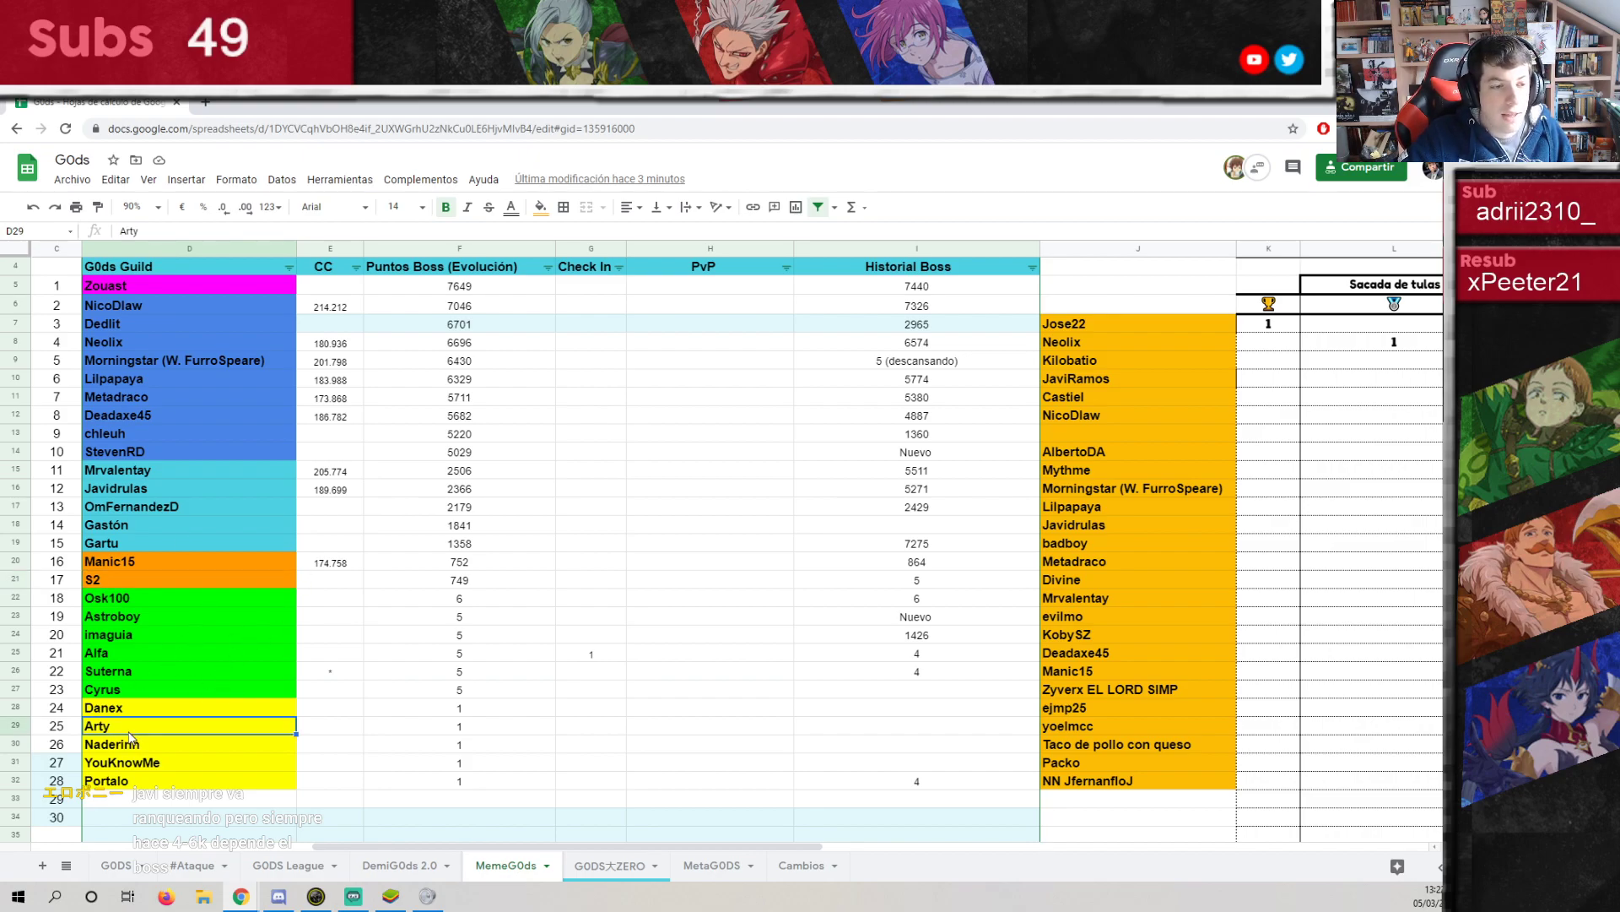
pyautogui.click(138, 742)
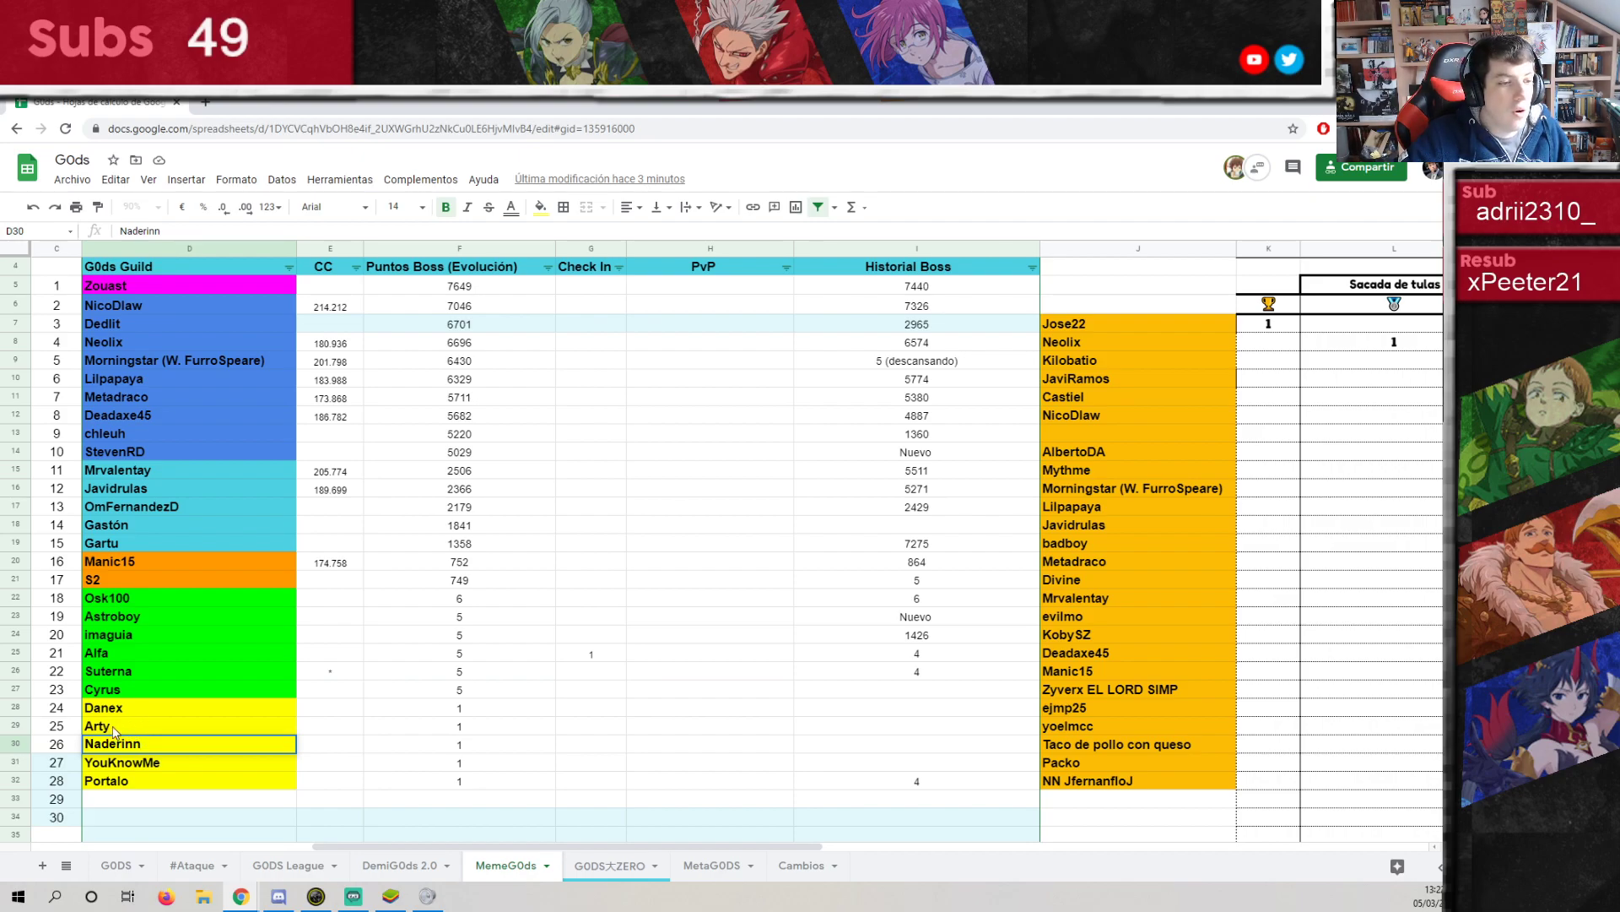
pyautogui.click(57, 731)
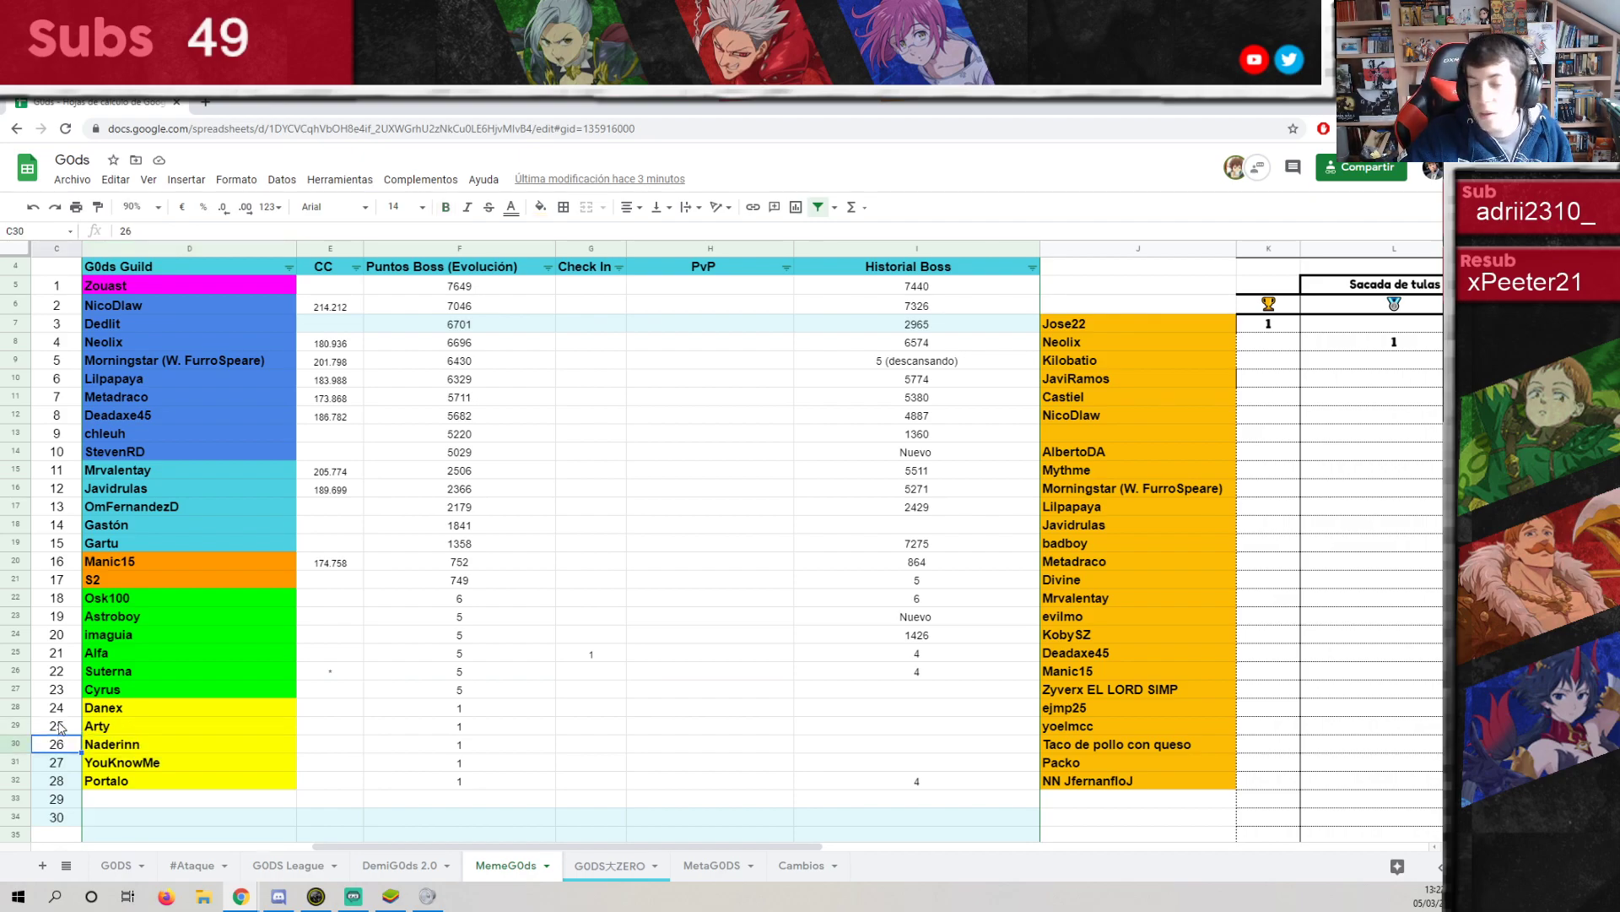
pyautogui.click(58, 711)
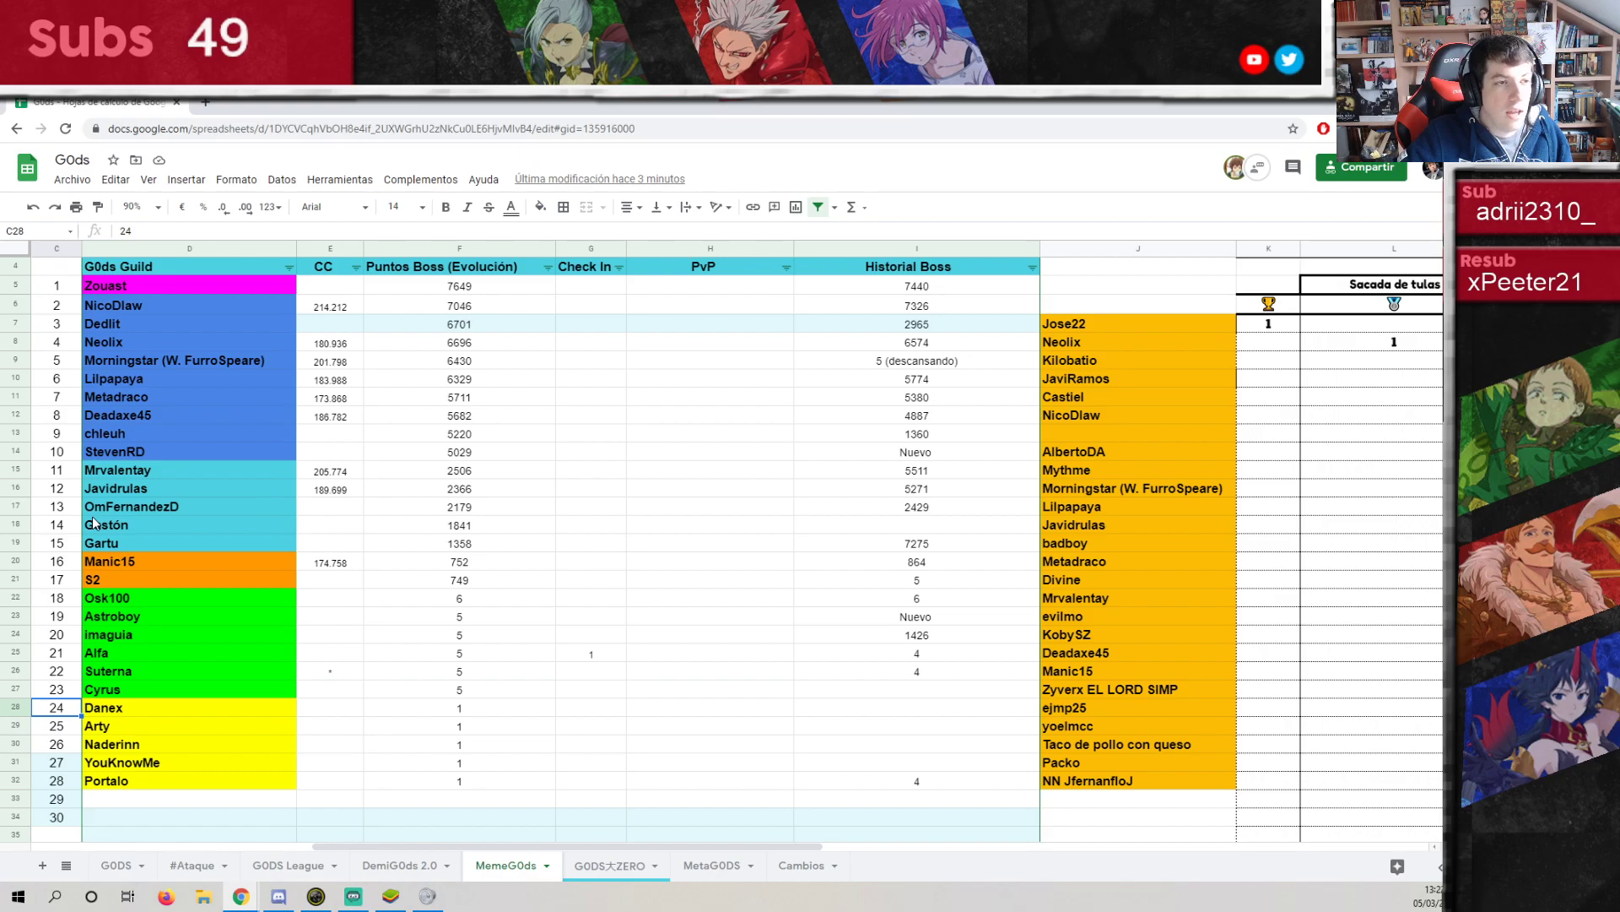
pyautogui.scroll(2, 93, 517)
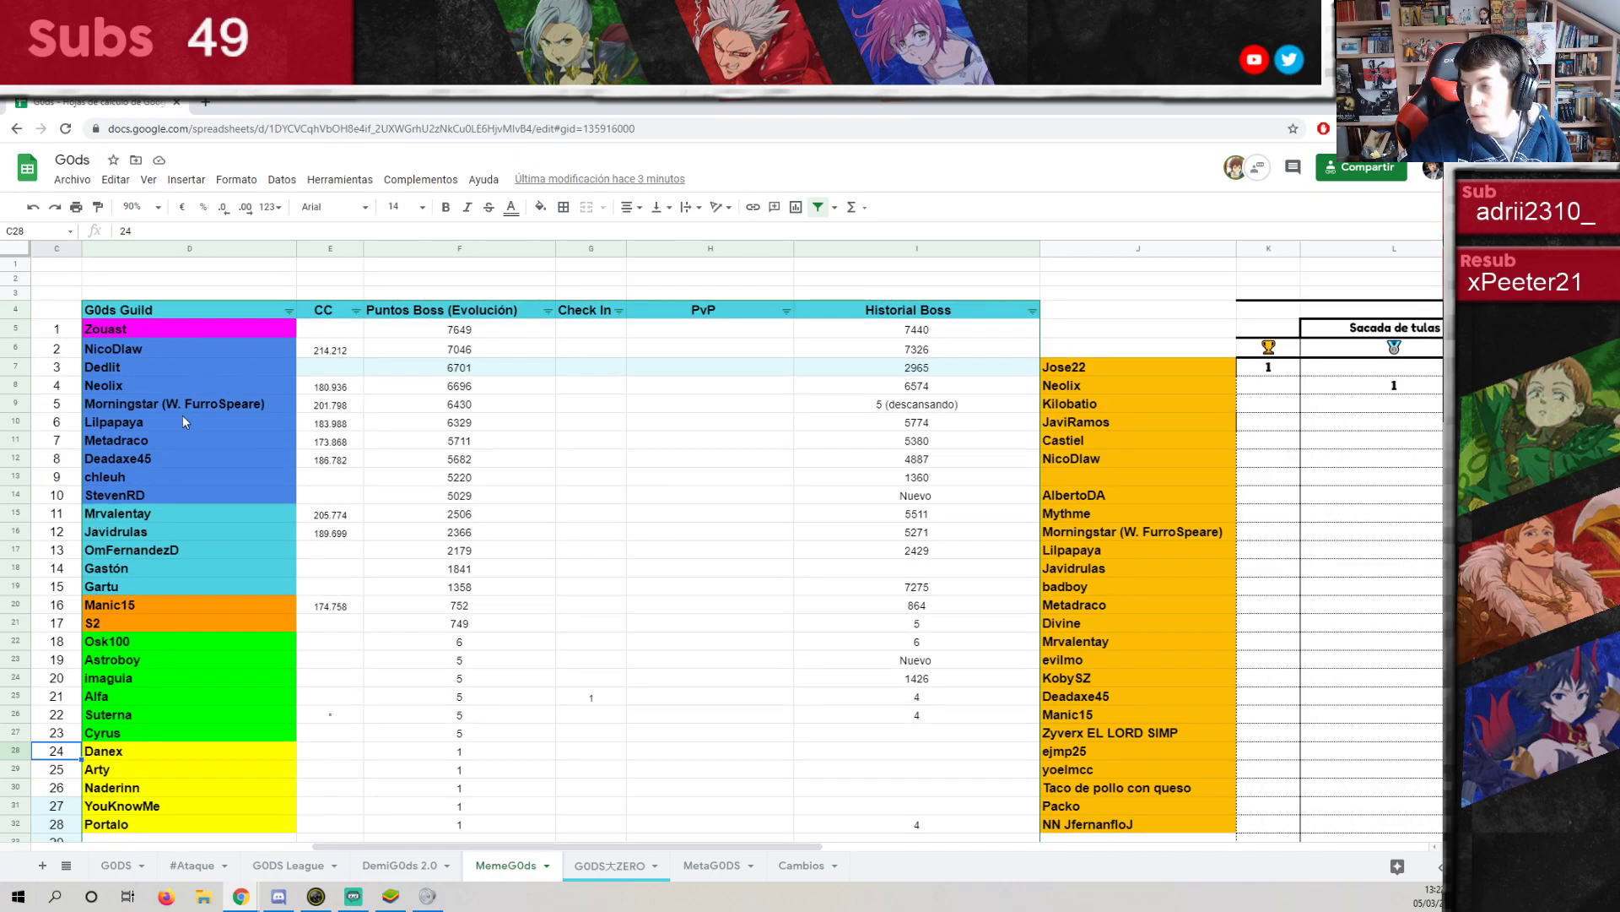
pyautogui.scroll(-1, 261, 476)
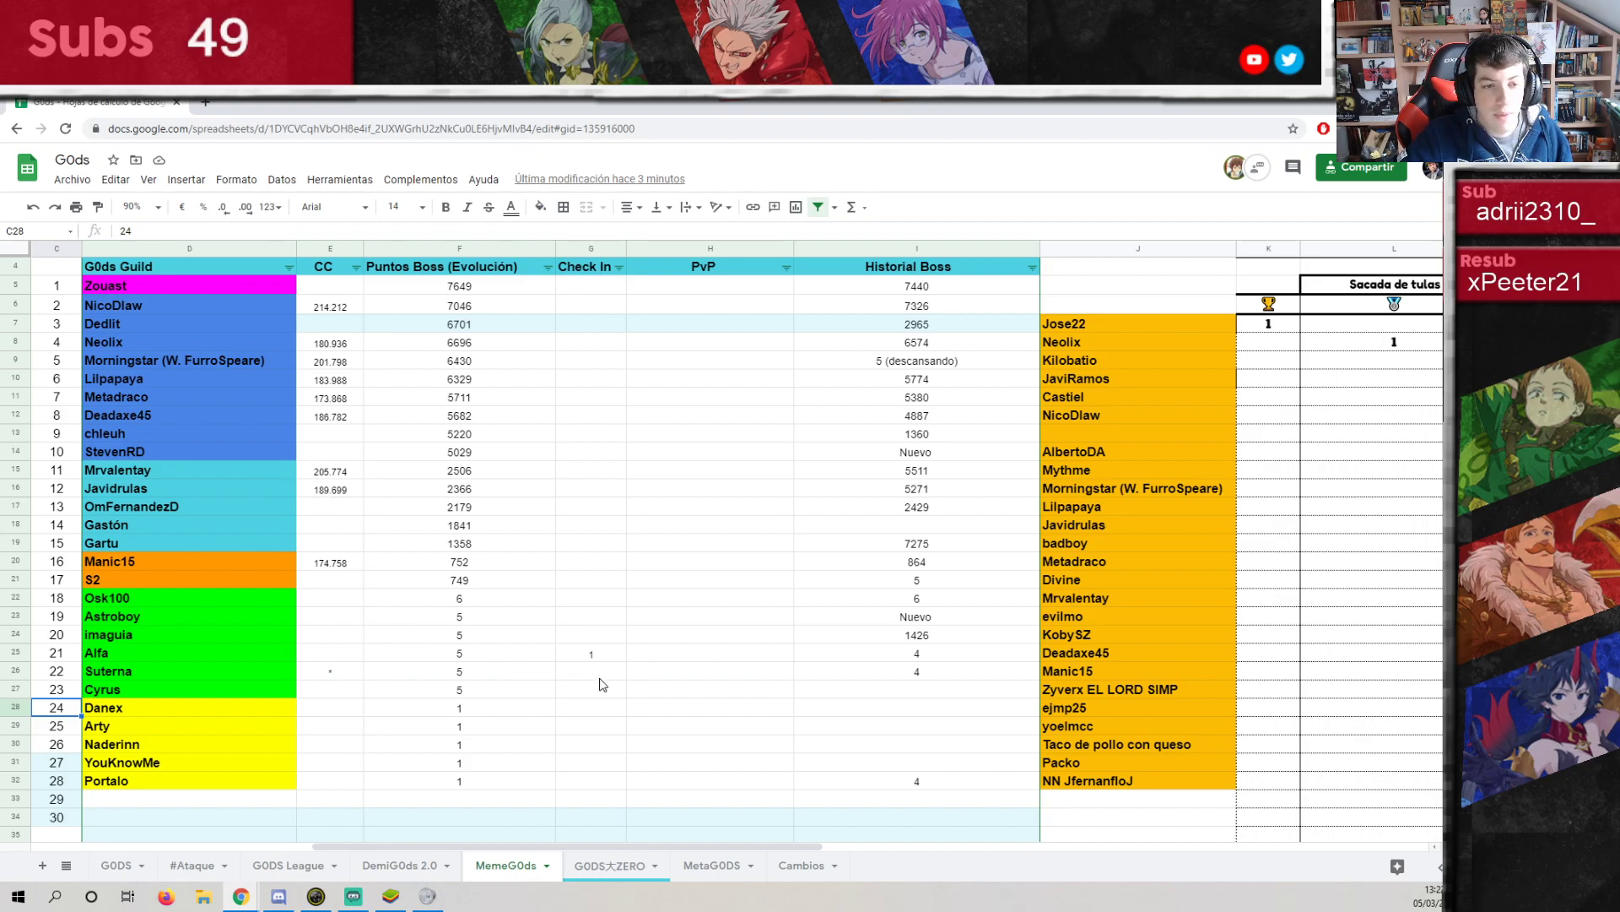
# Examine the G0DS大ZERO roster from position 1 to 30, with its boss points and tiers, and briefly recheck the MemeG0ds sheet.
pyautogui.click(609, 865)
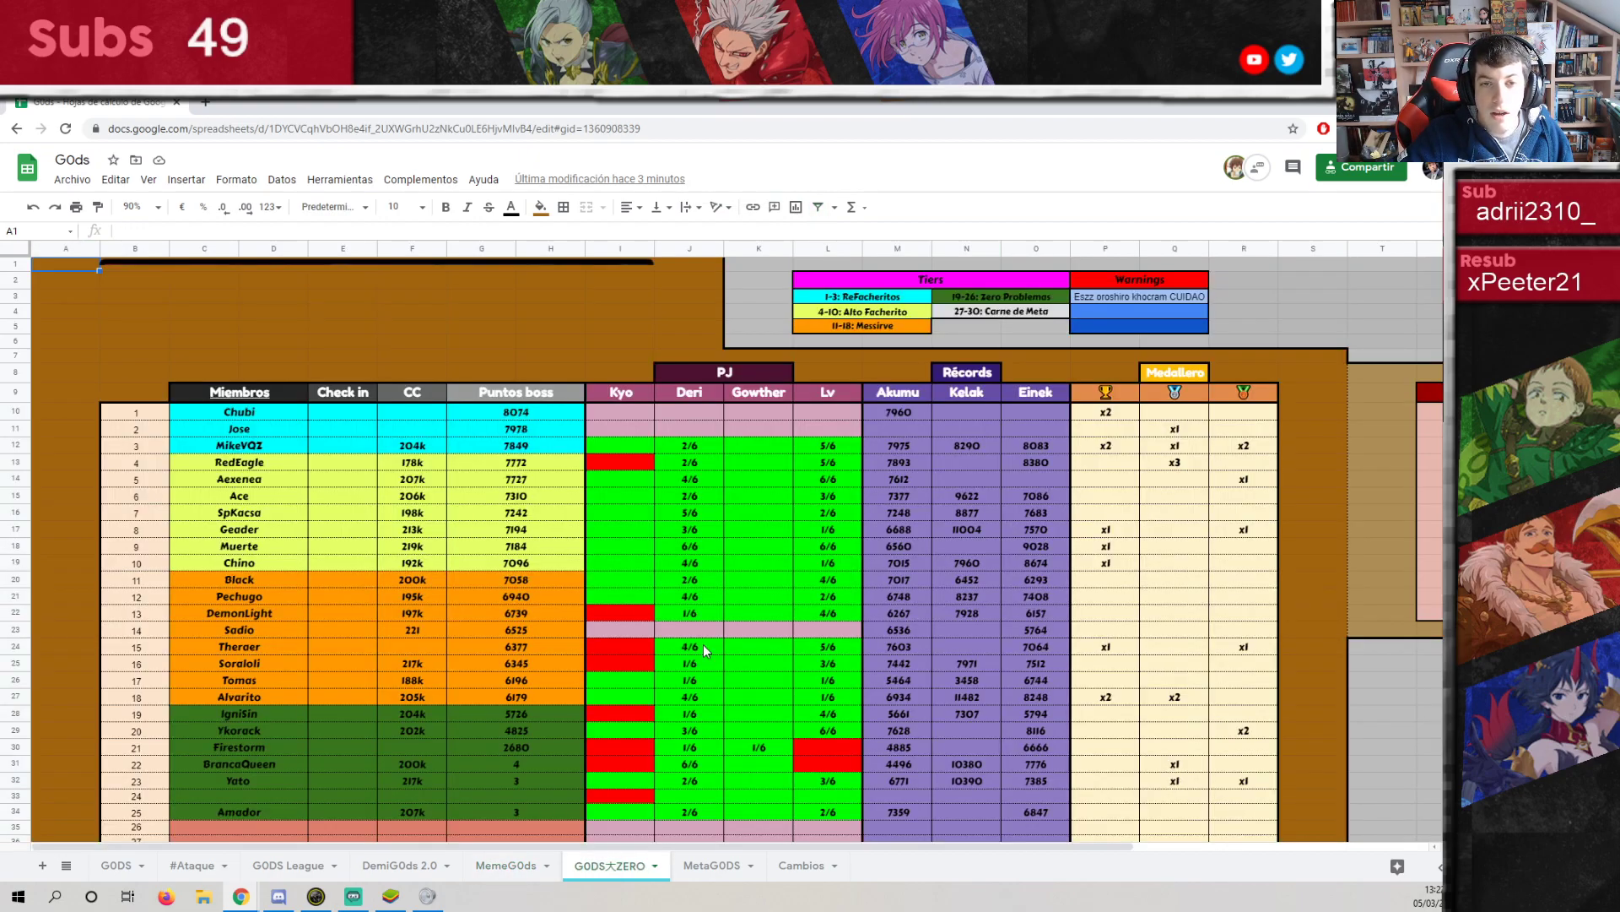
pyautogui.scroll(-1, 355, 691)
pyautogui.scroll(-1, 105, 660)
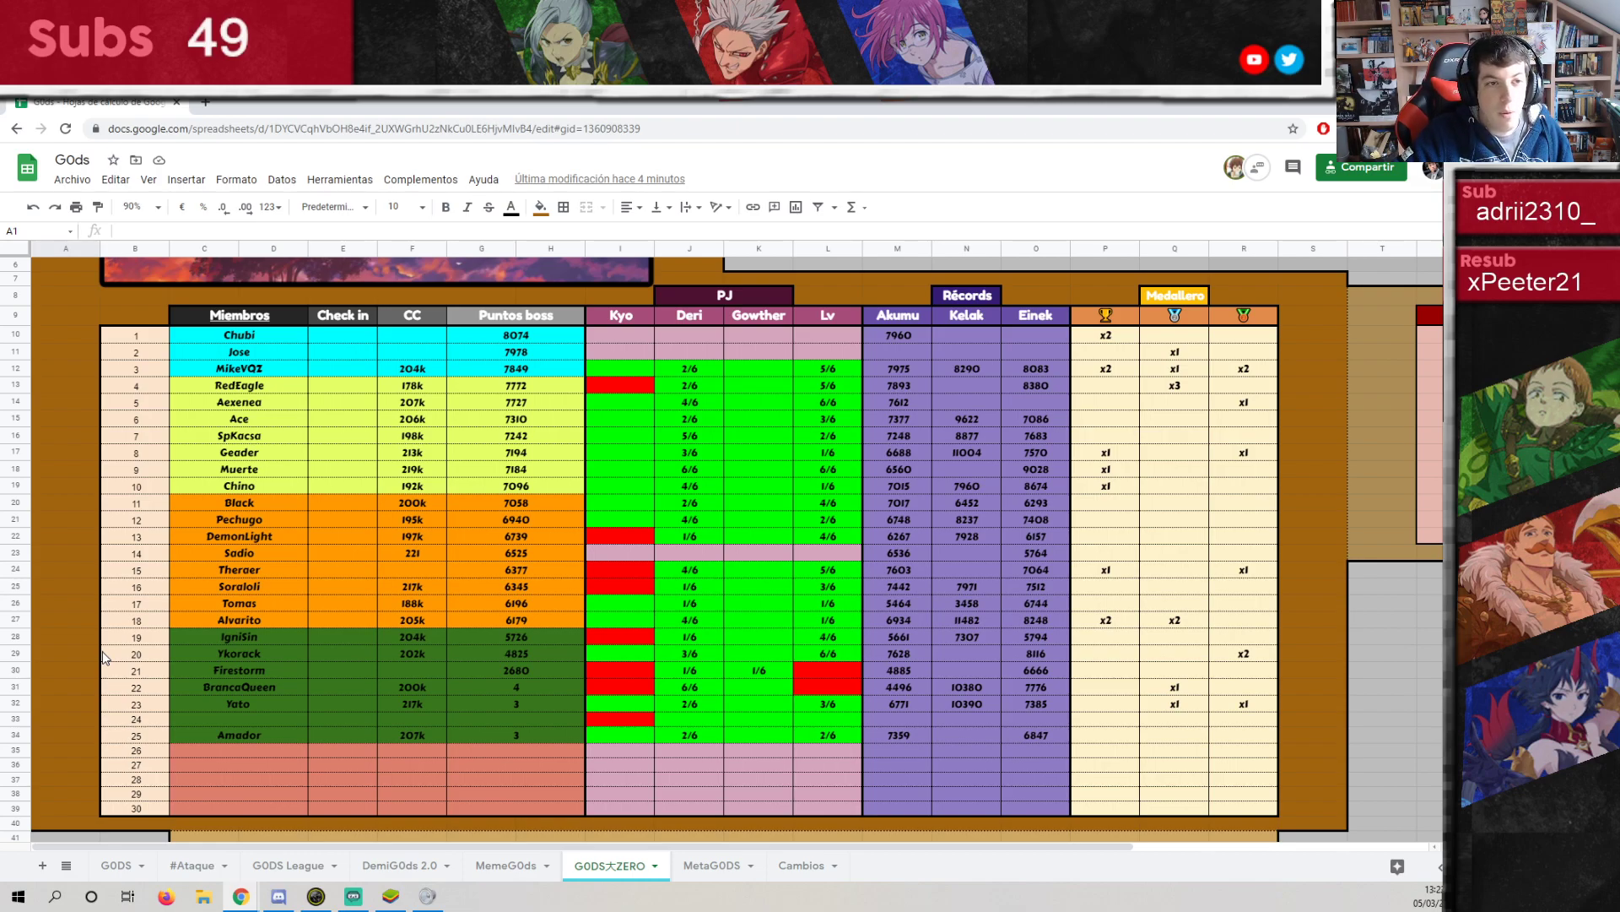
pyautogui.scroll(3, 265, 596)
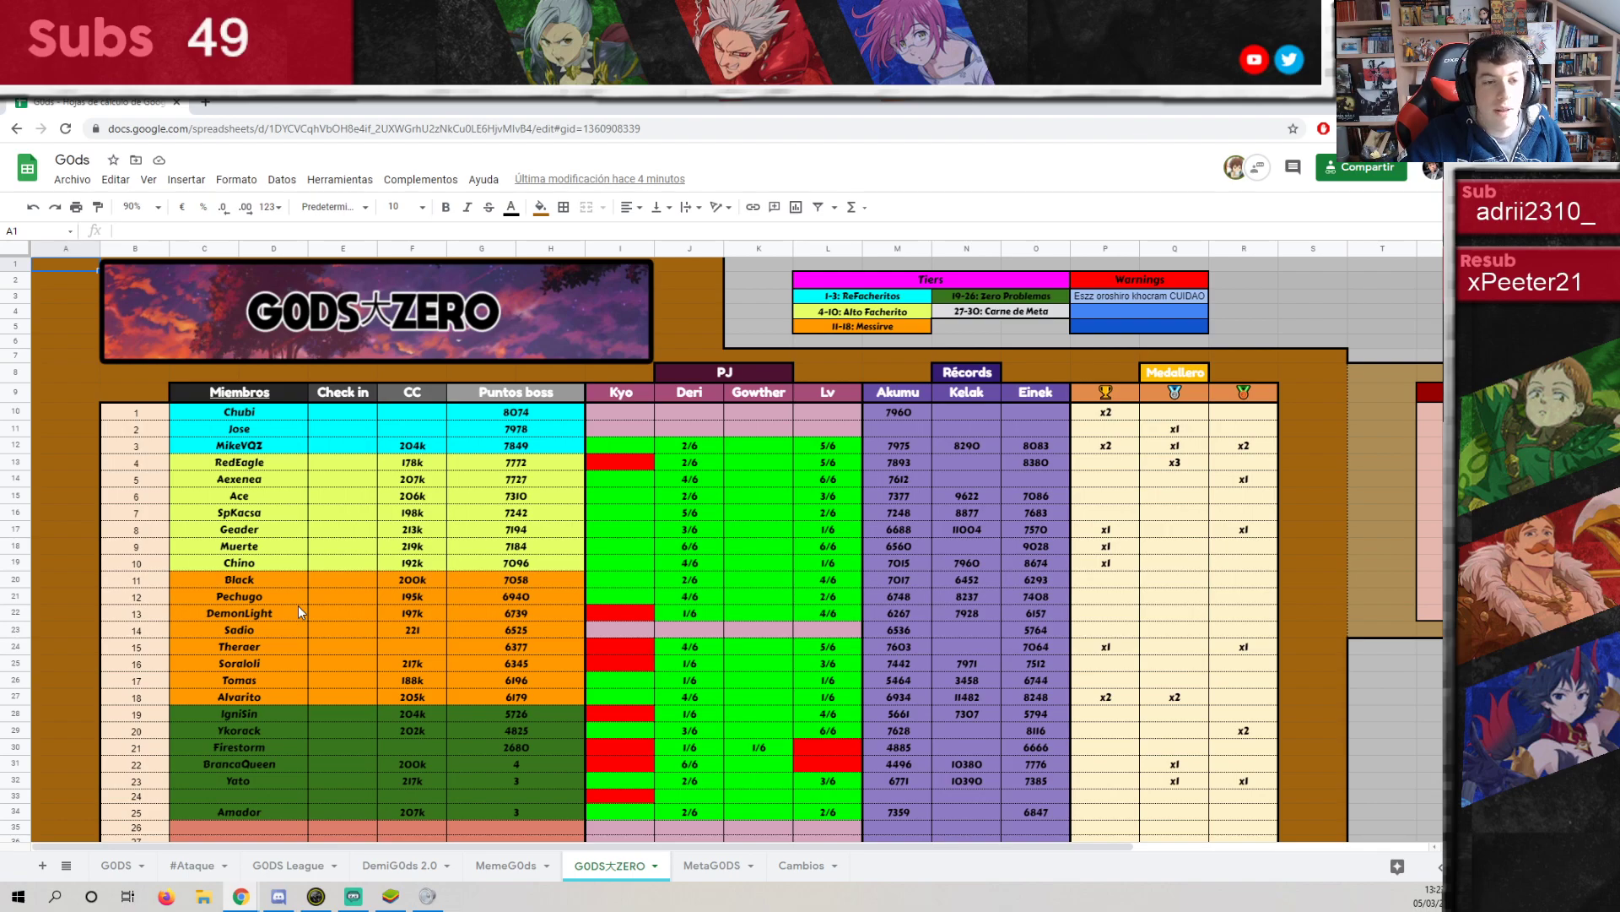
pyautogui.scroll(-1, 298, 606)
pyautogui.scroll(-2, 297, 605)
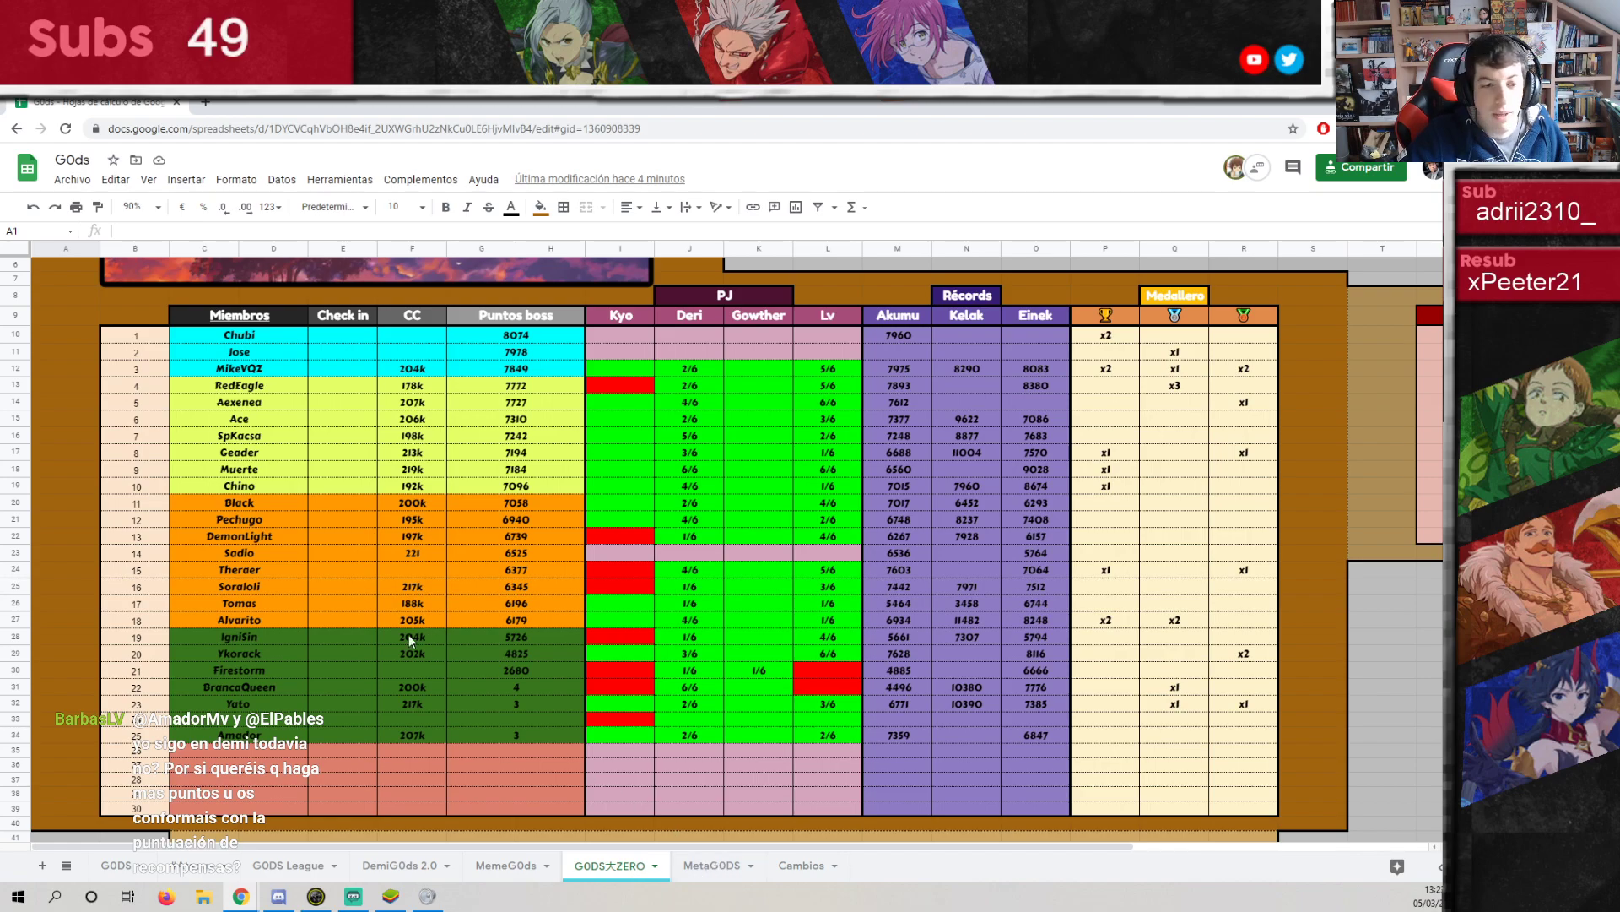
pyautogui.scroll(3, 264, 625)
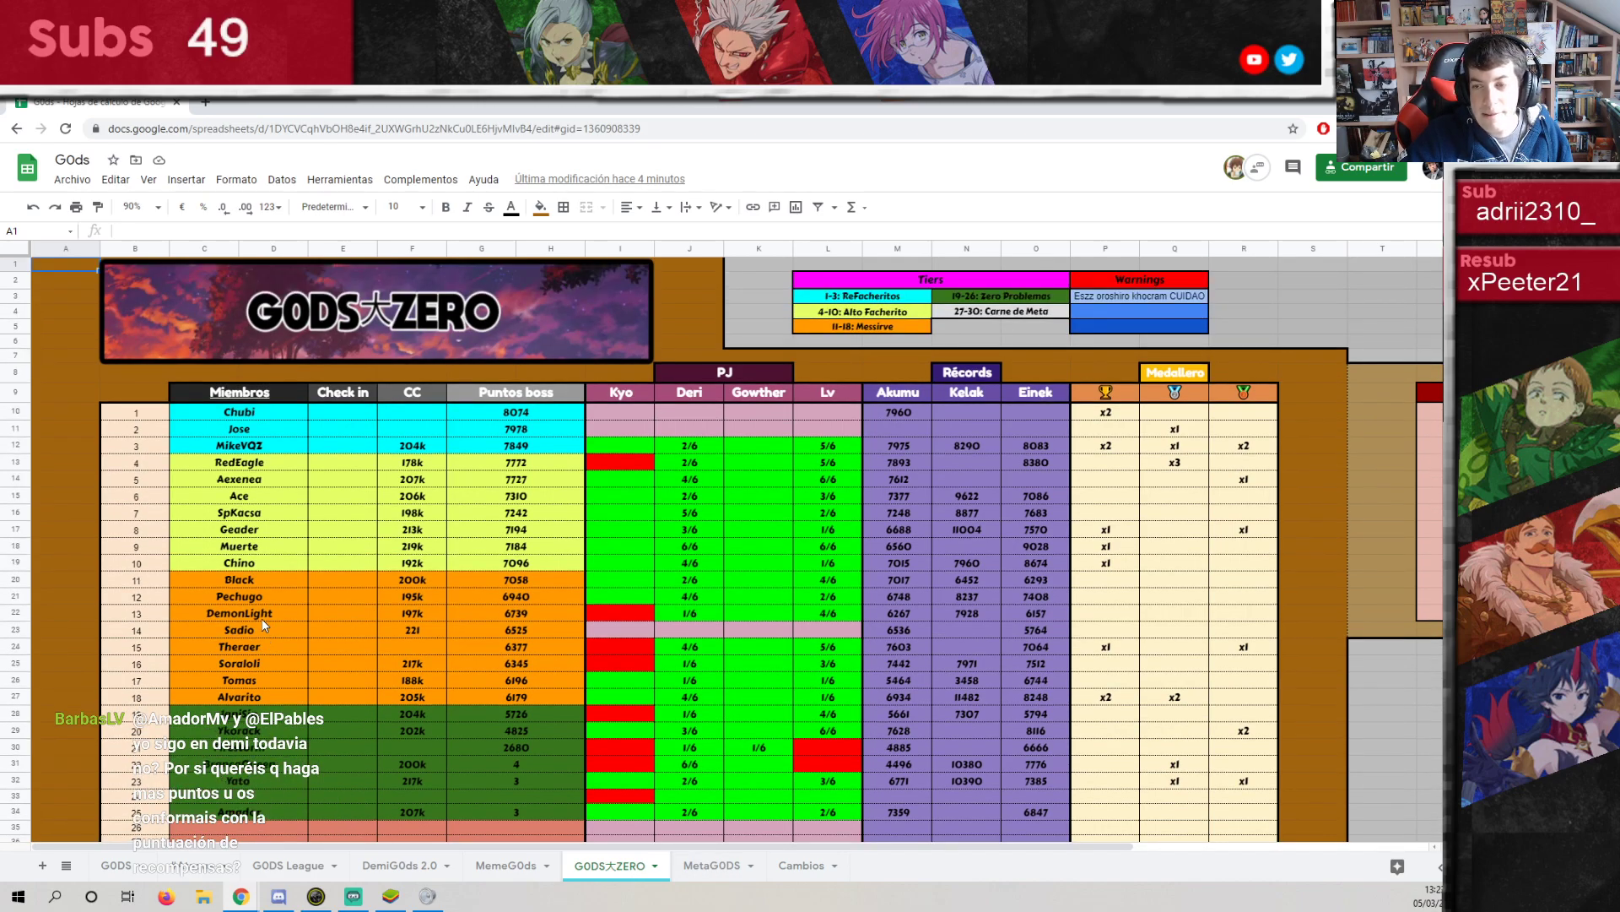
pyautogui.scroll(-1, 264, 625)
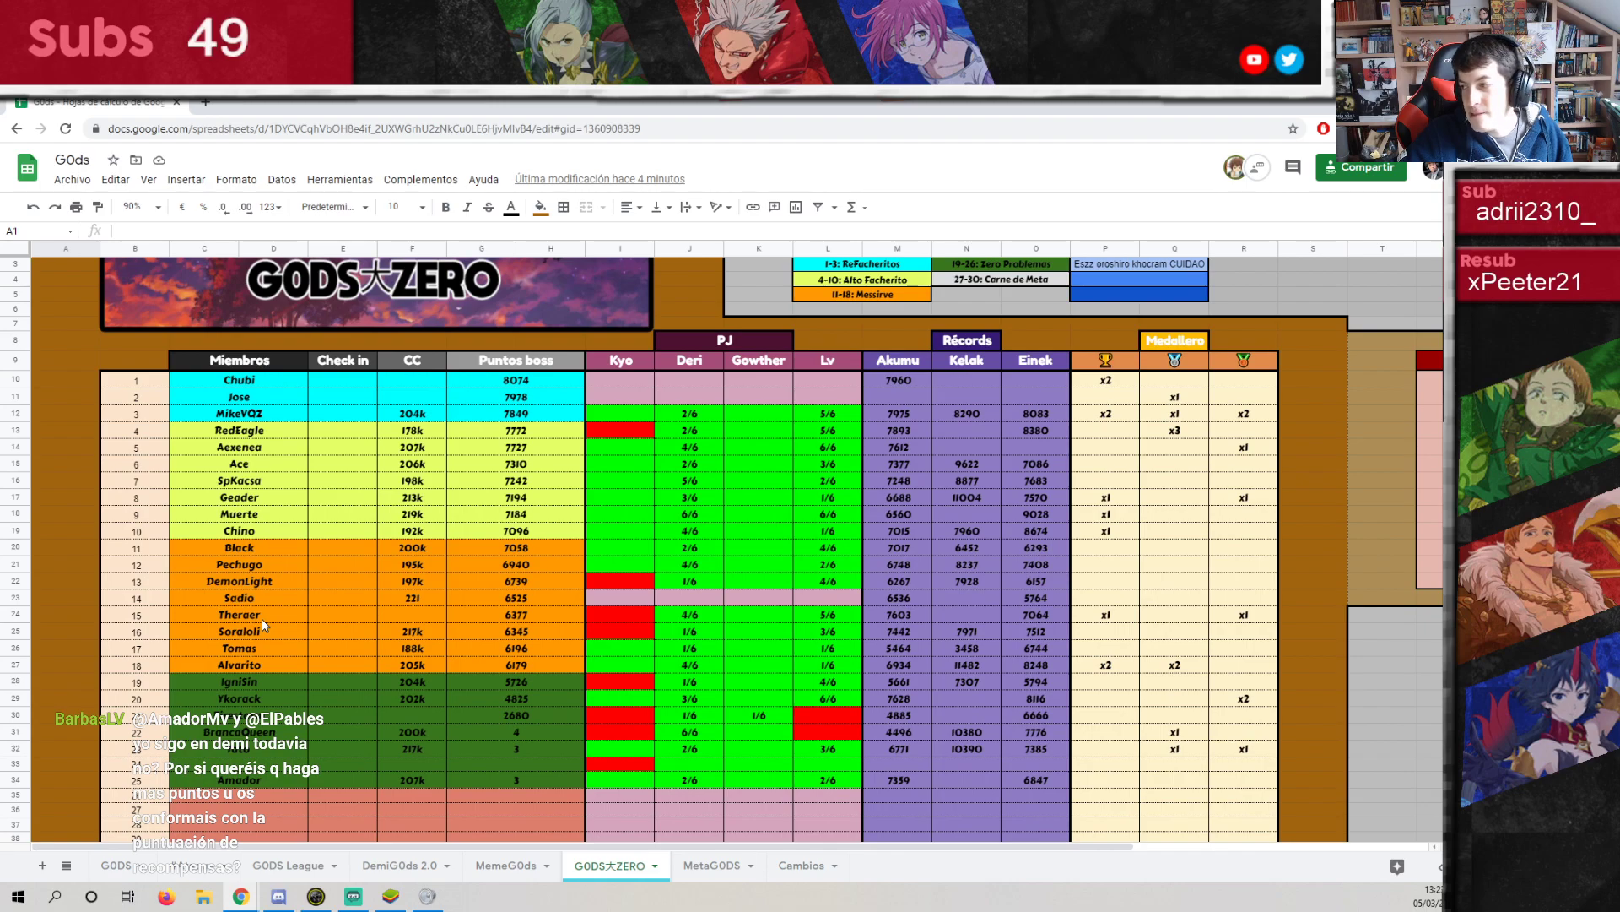
pyautogui.scroll(-1, 262, 622)
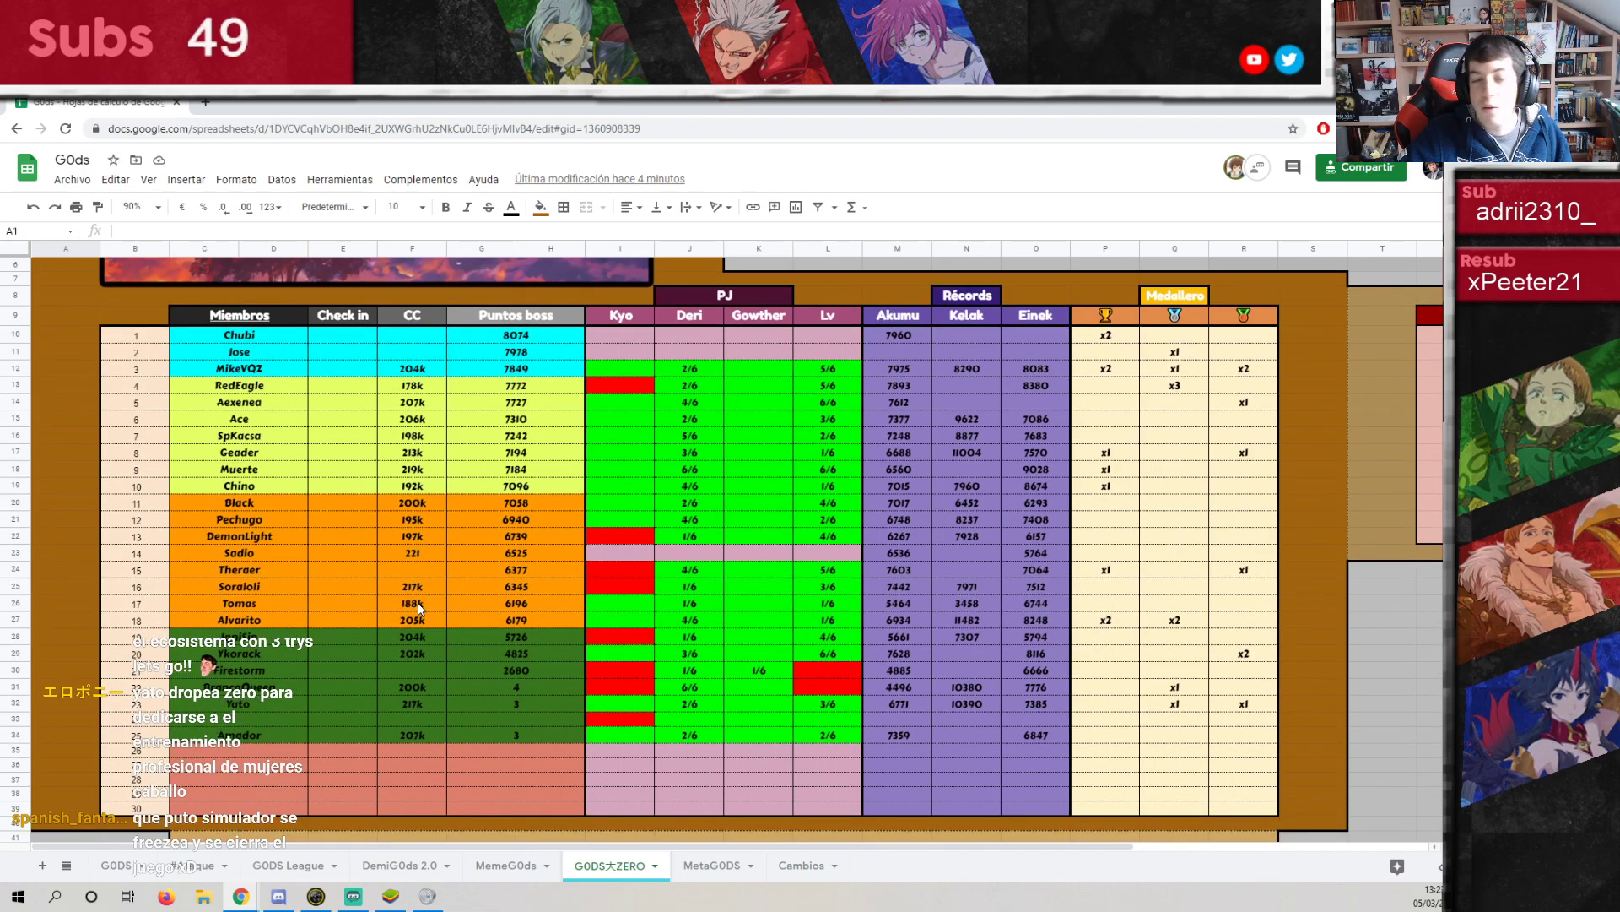
pyautogui.click(487, 867)
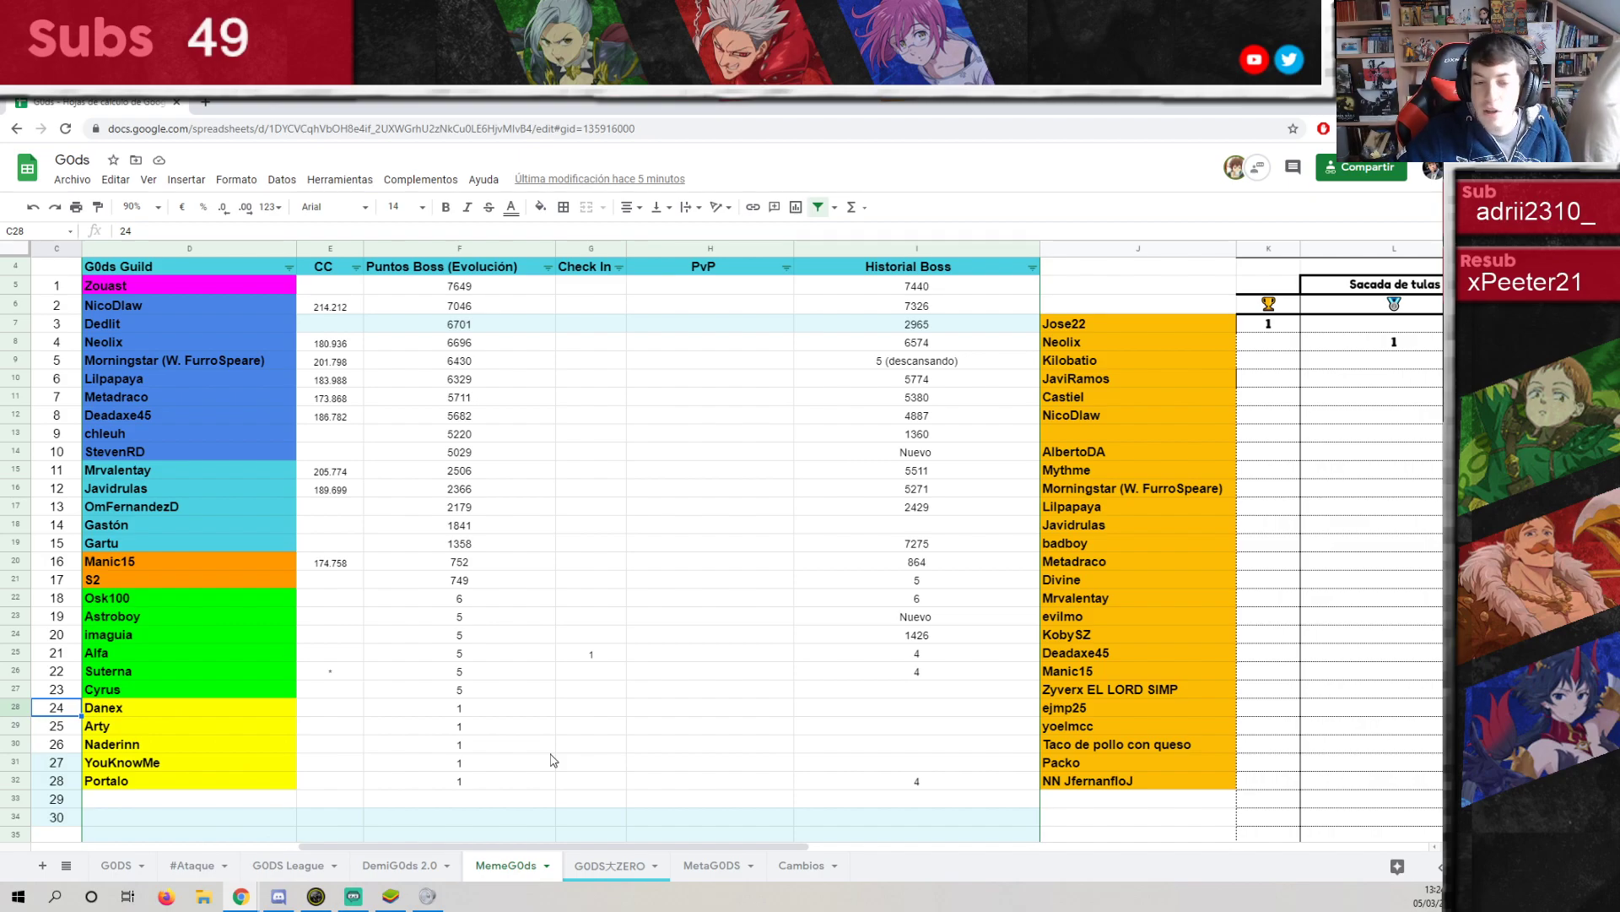
pyautogui.click(614, 866)
# Clear the member names in positions 1, 4 and 5 of the METAG0DS list on the MetaG0DS sheet.
pyautogui.click(710, 869)
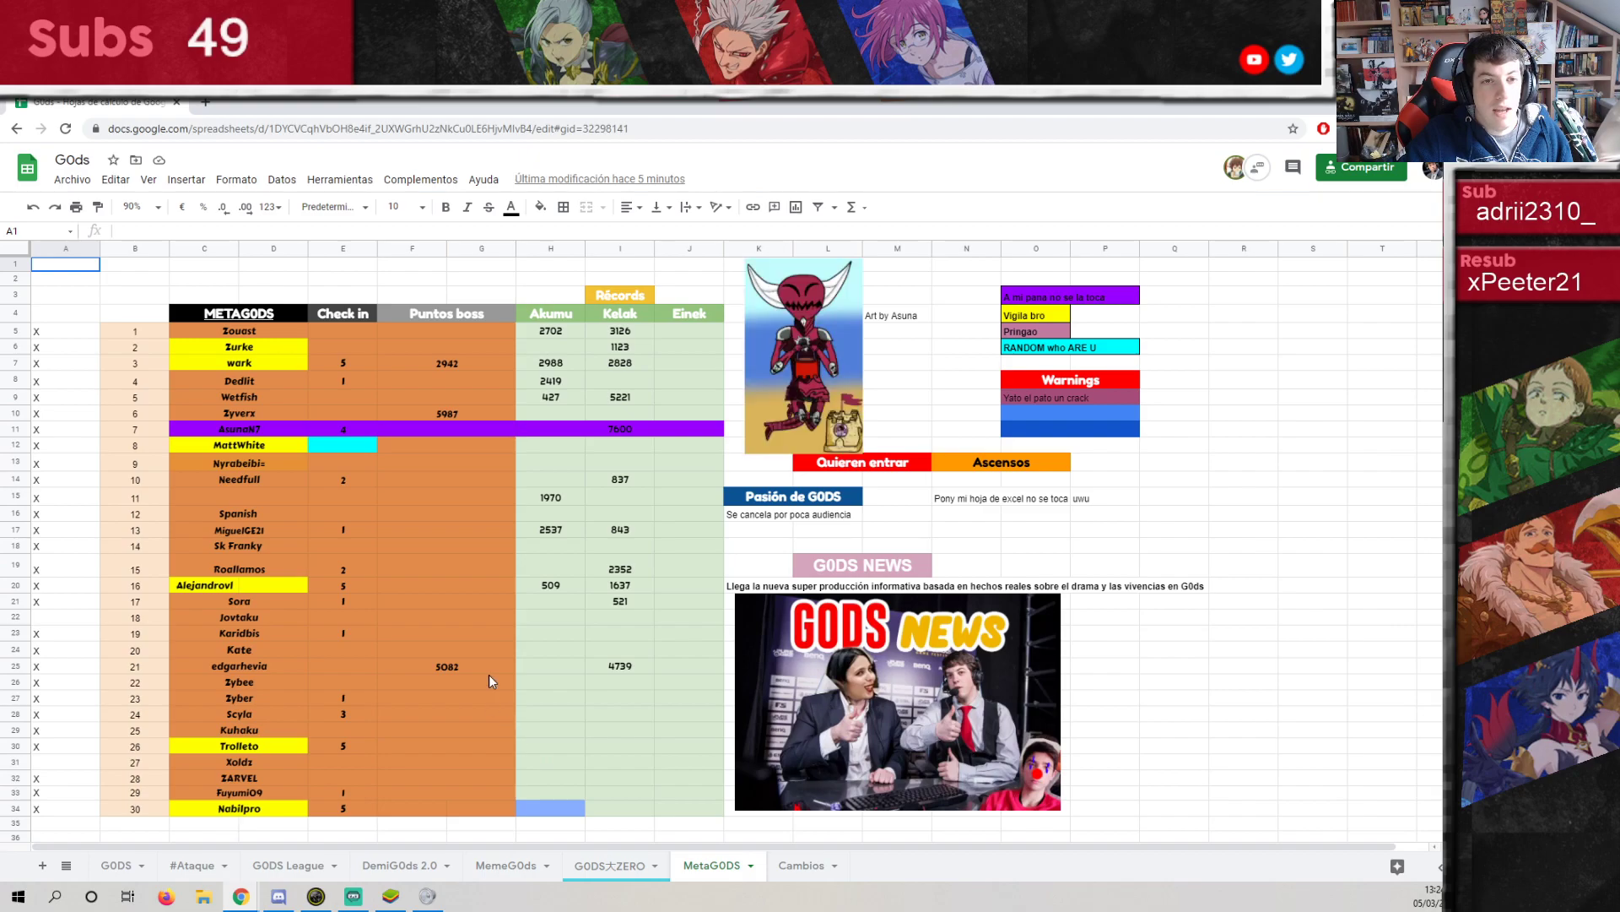
pyautogui.scroll(-1, 361, 518)
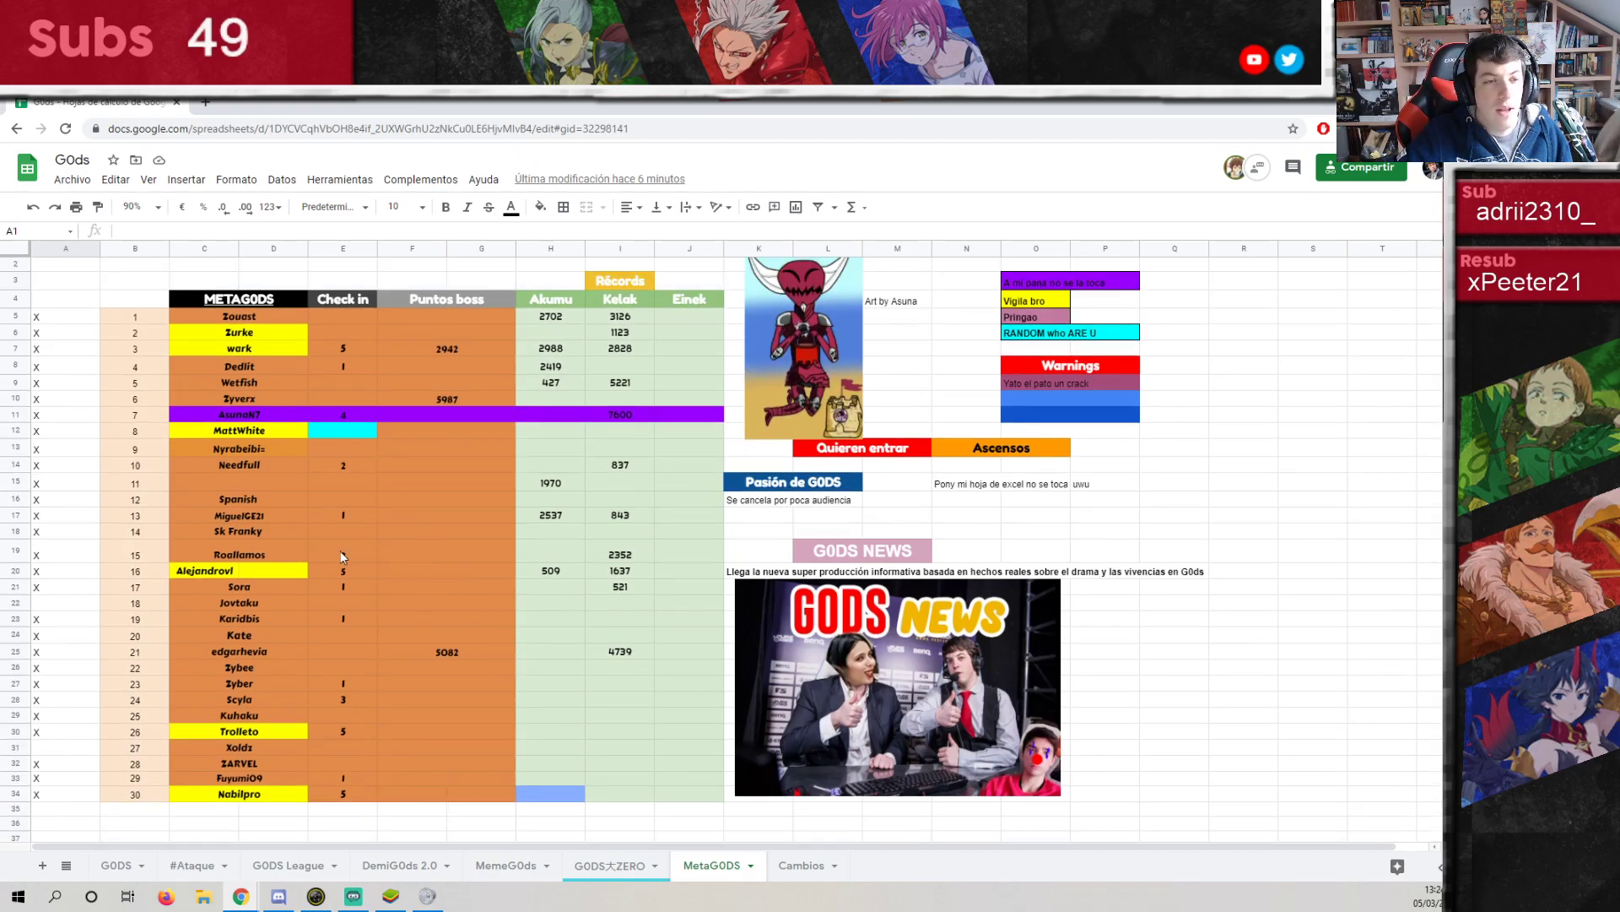
pyautogui.scroll(-2, 307, 539)
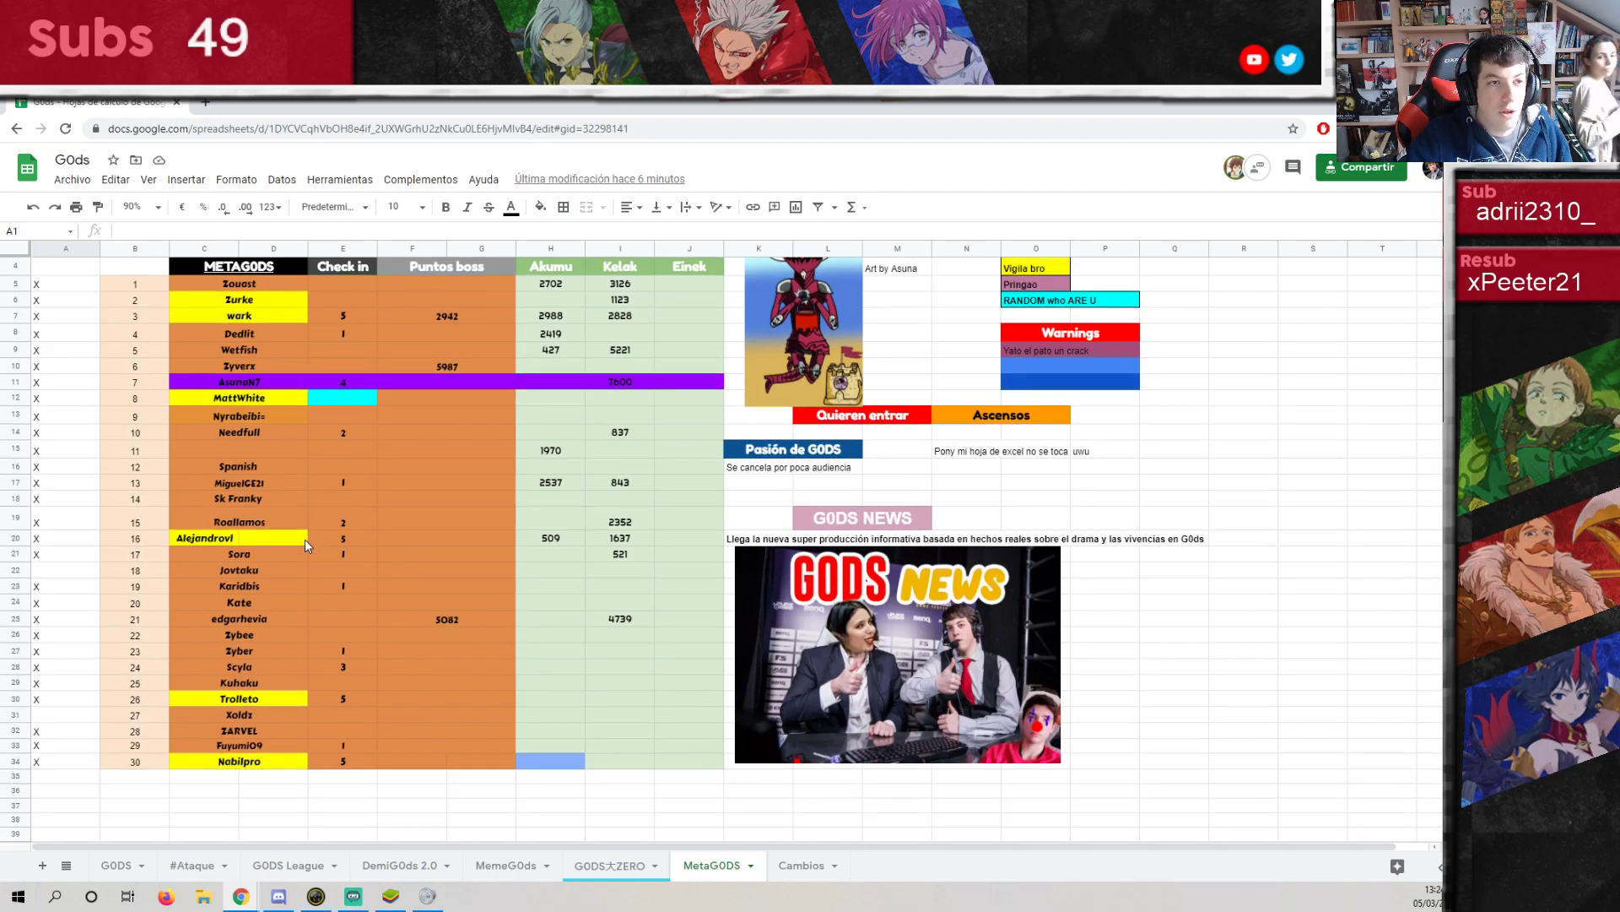
pyautogui.click(244, 285)
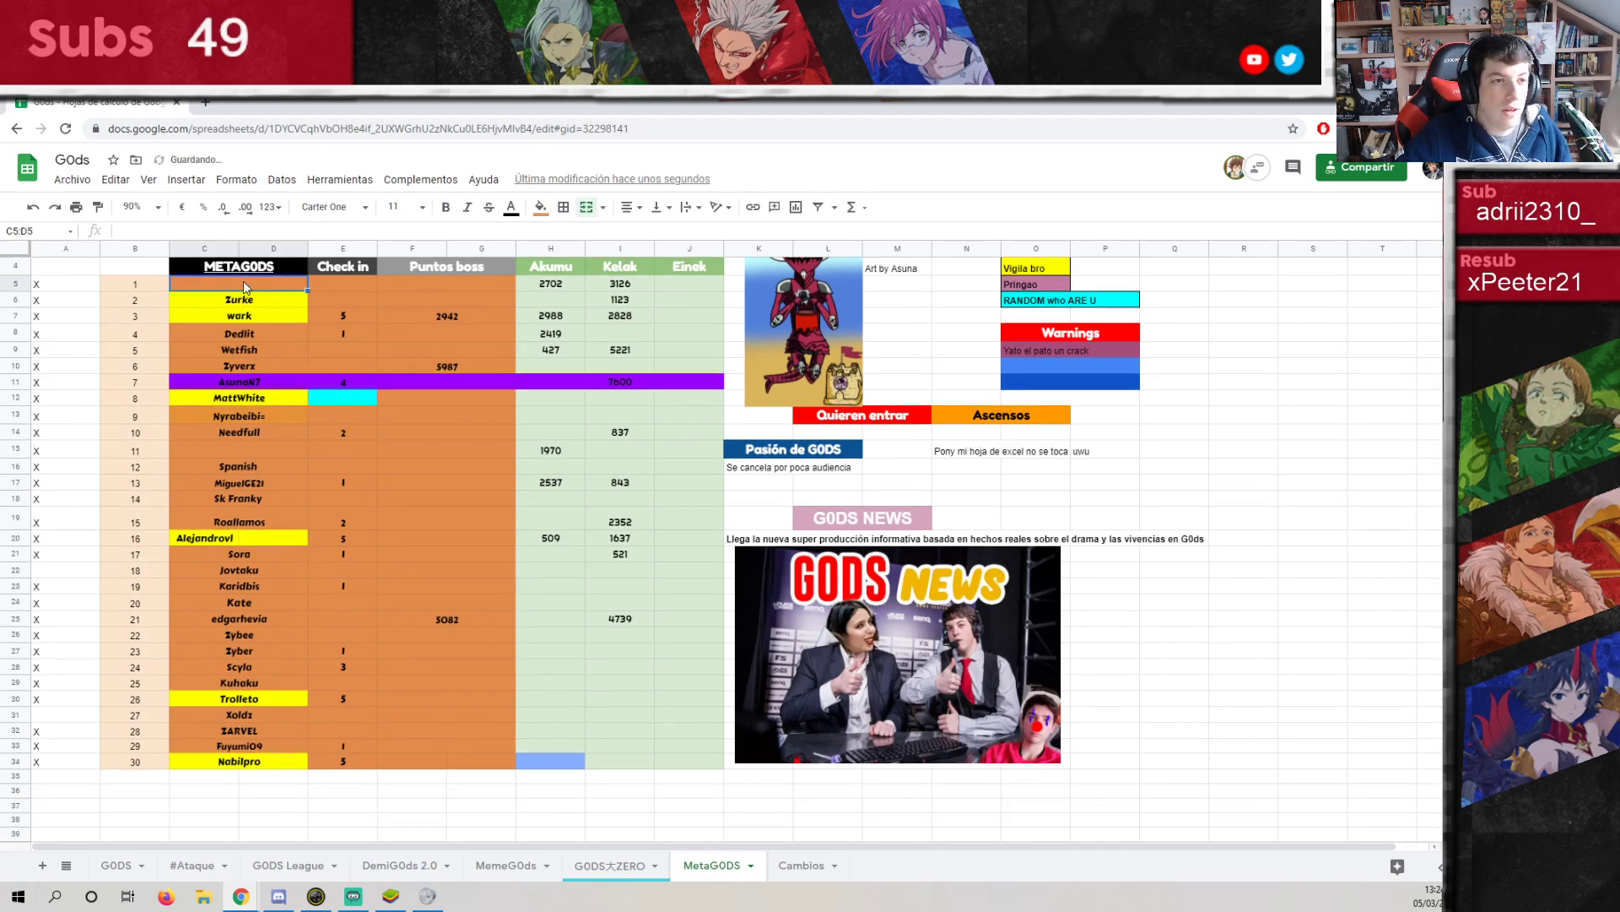
pyautogui.press('Delete')
pyautogui.click(256, 336)
pyautogui.press('Delete')
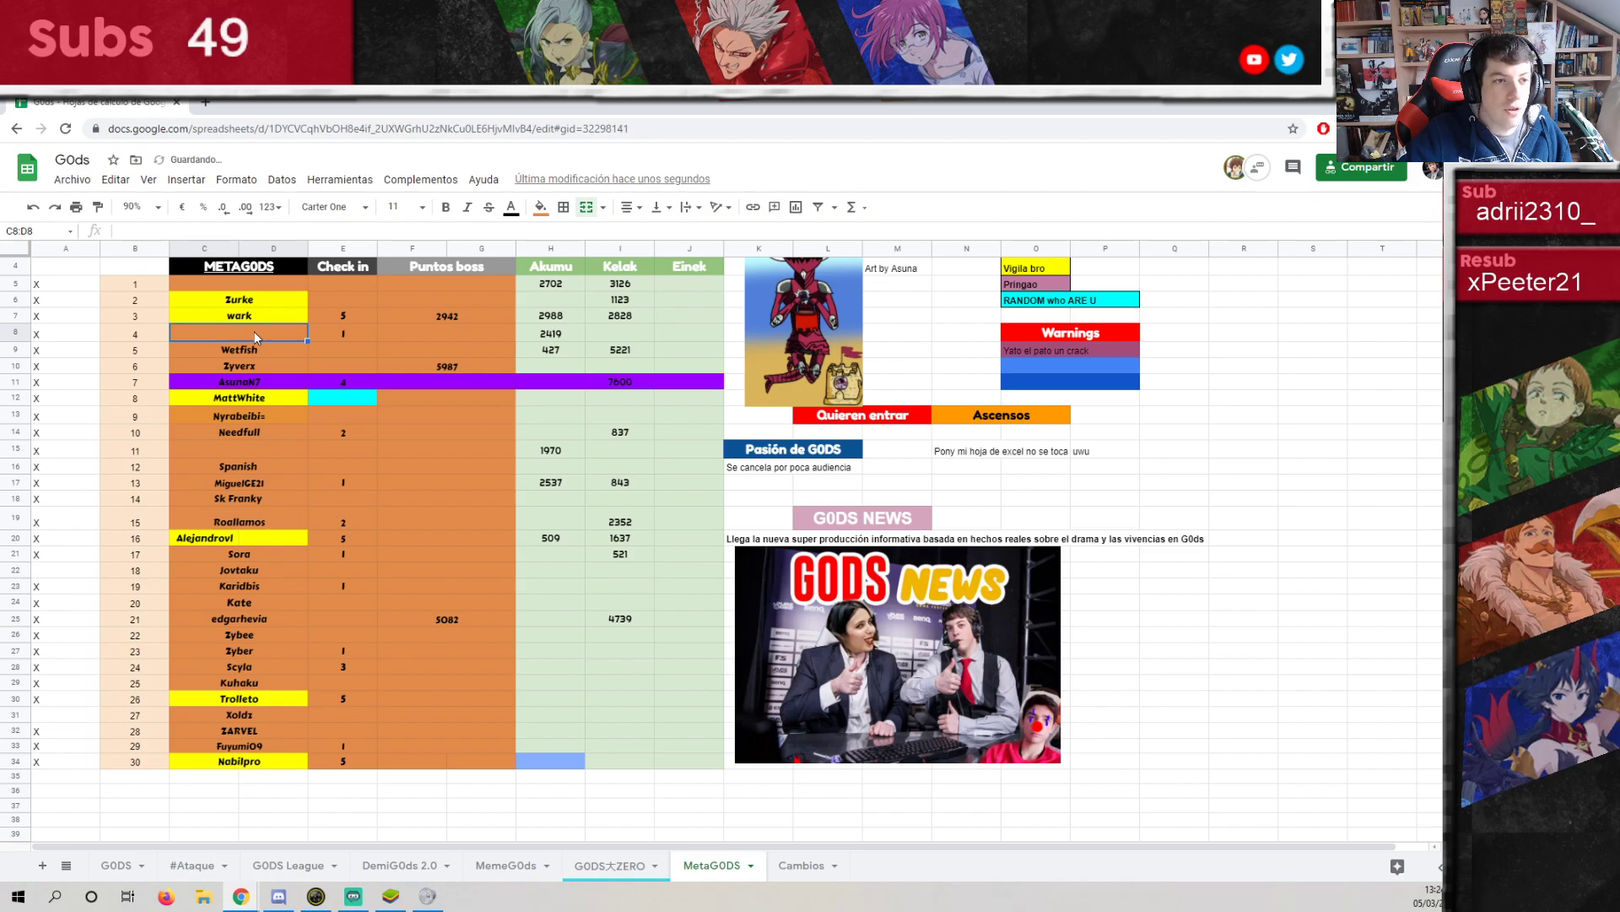
pyautogui.click(255, 349)
pyautogui.press('Delete')
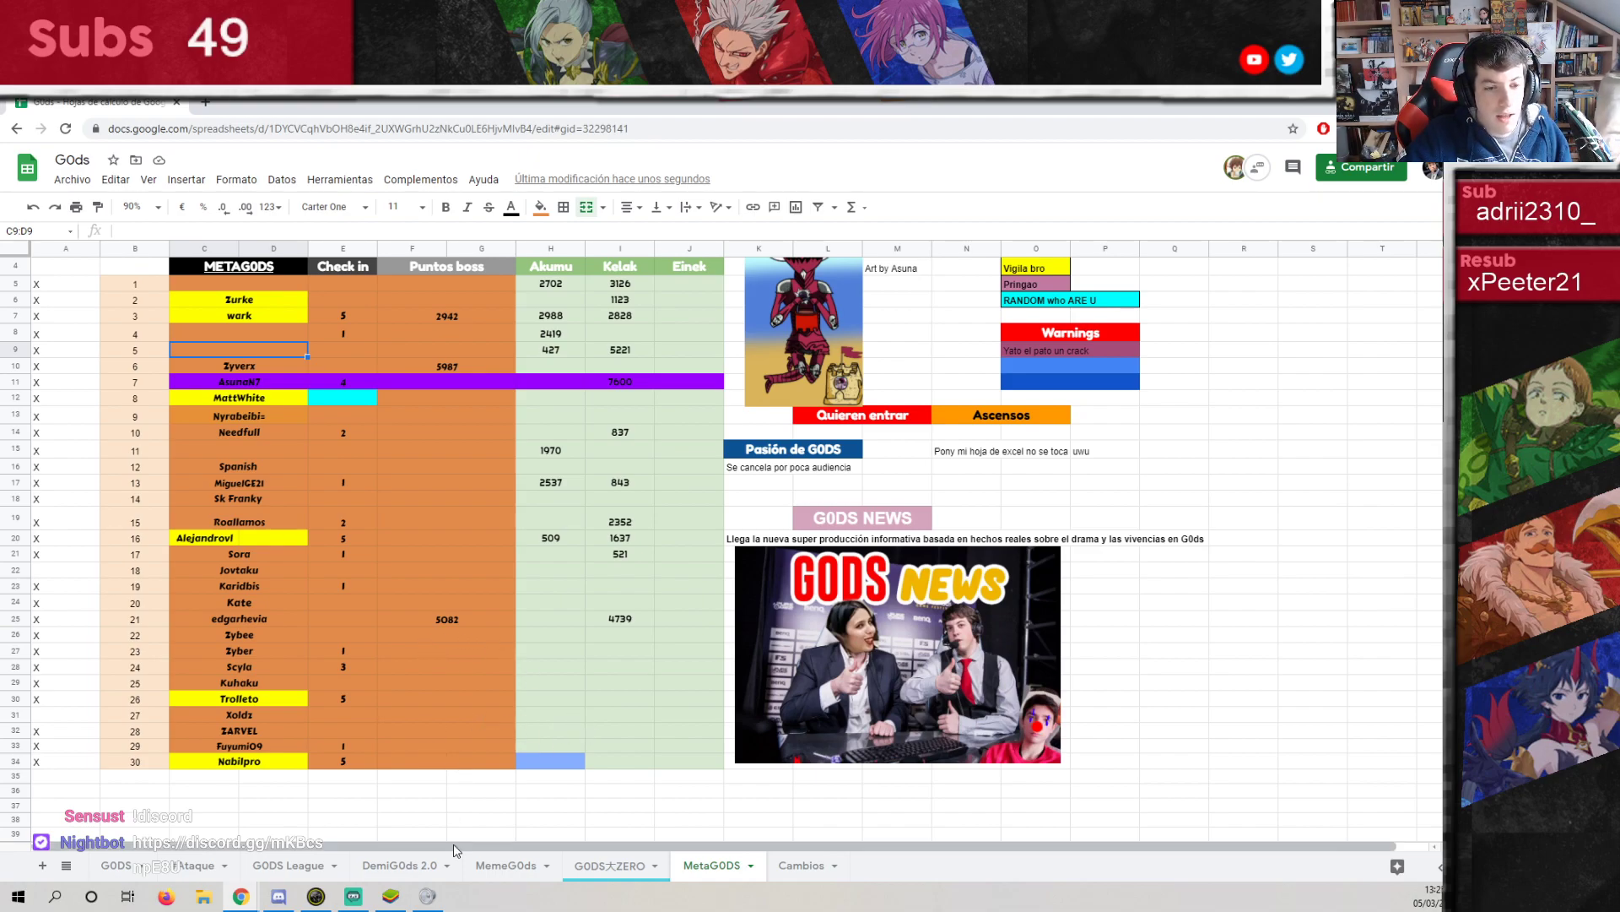
# Check the member rosters on the DemiG0ds 2.0 and G0DS sheets.
pyautogui.click(413, 870)
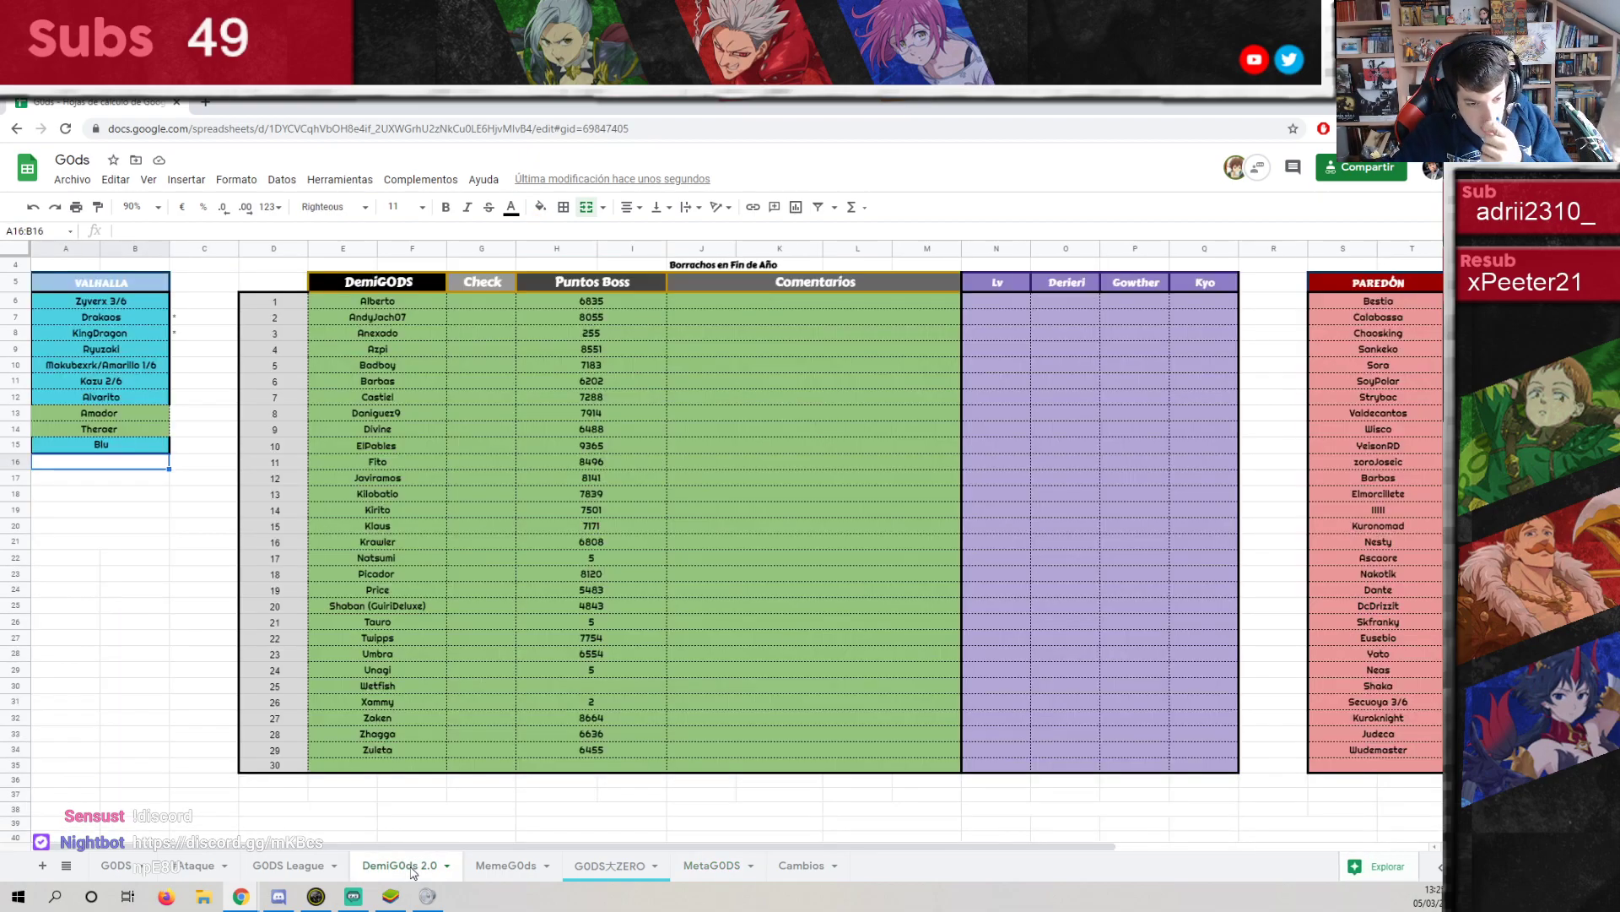
pyautogui.click(300, 867)
pyautogui.click(108, 867)
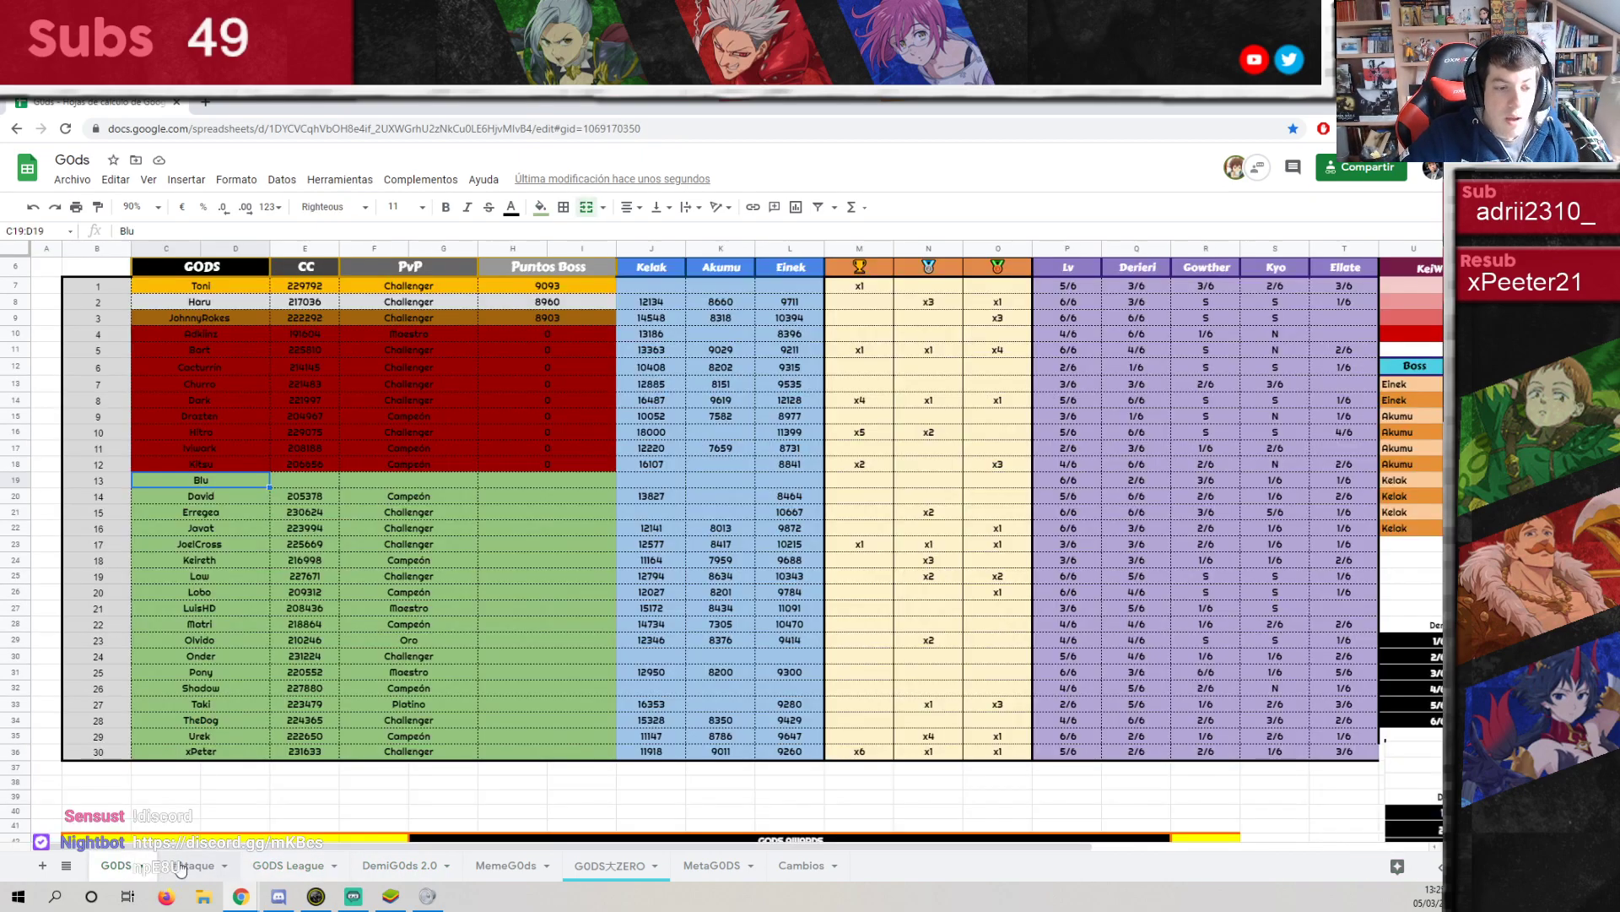
# Find Jornada 11 on the G0DS League sheet and select its last match, cells E80:F80.
pyautogui.click(287, 867)
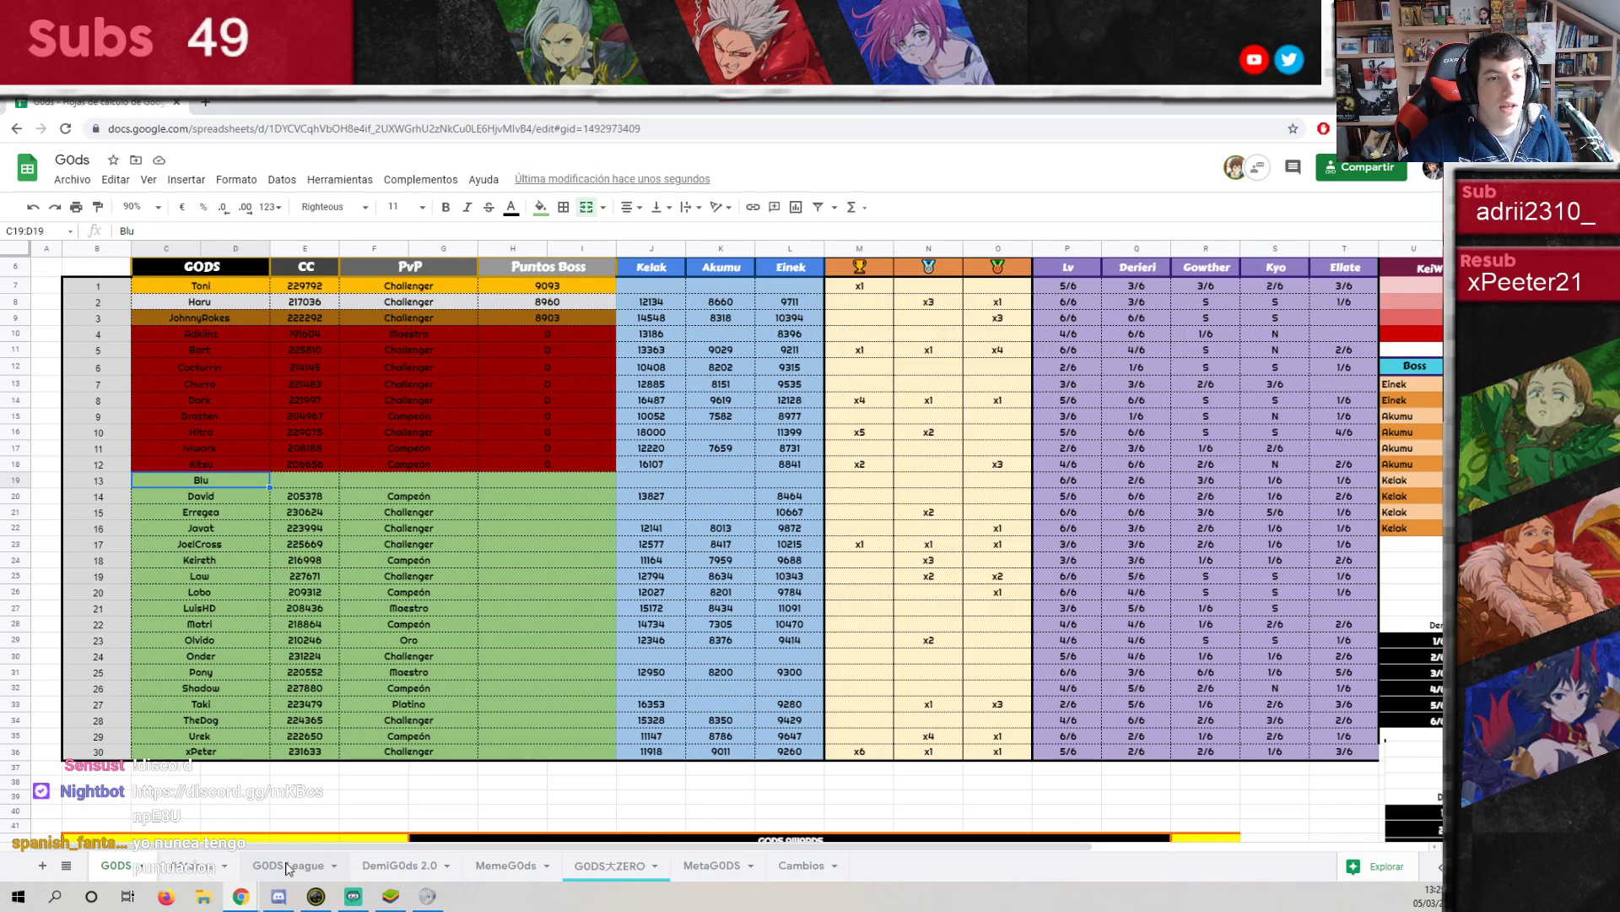
pyautogui.scroll(-8, 397, 675)
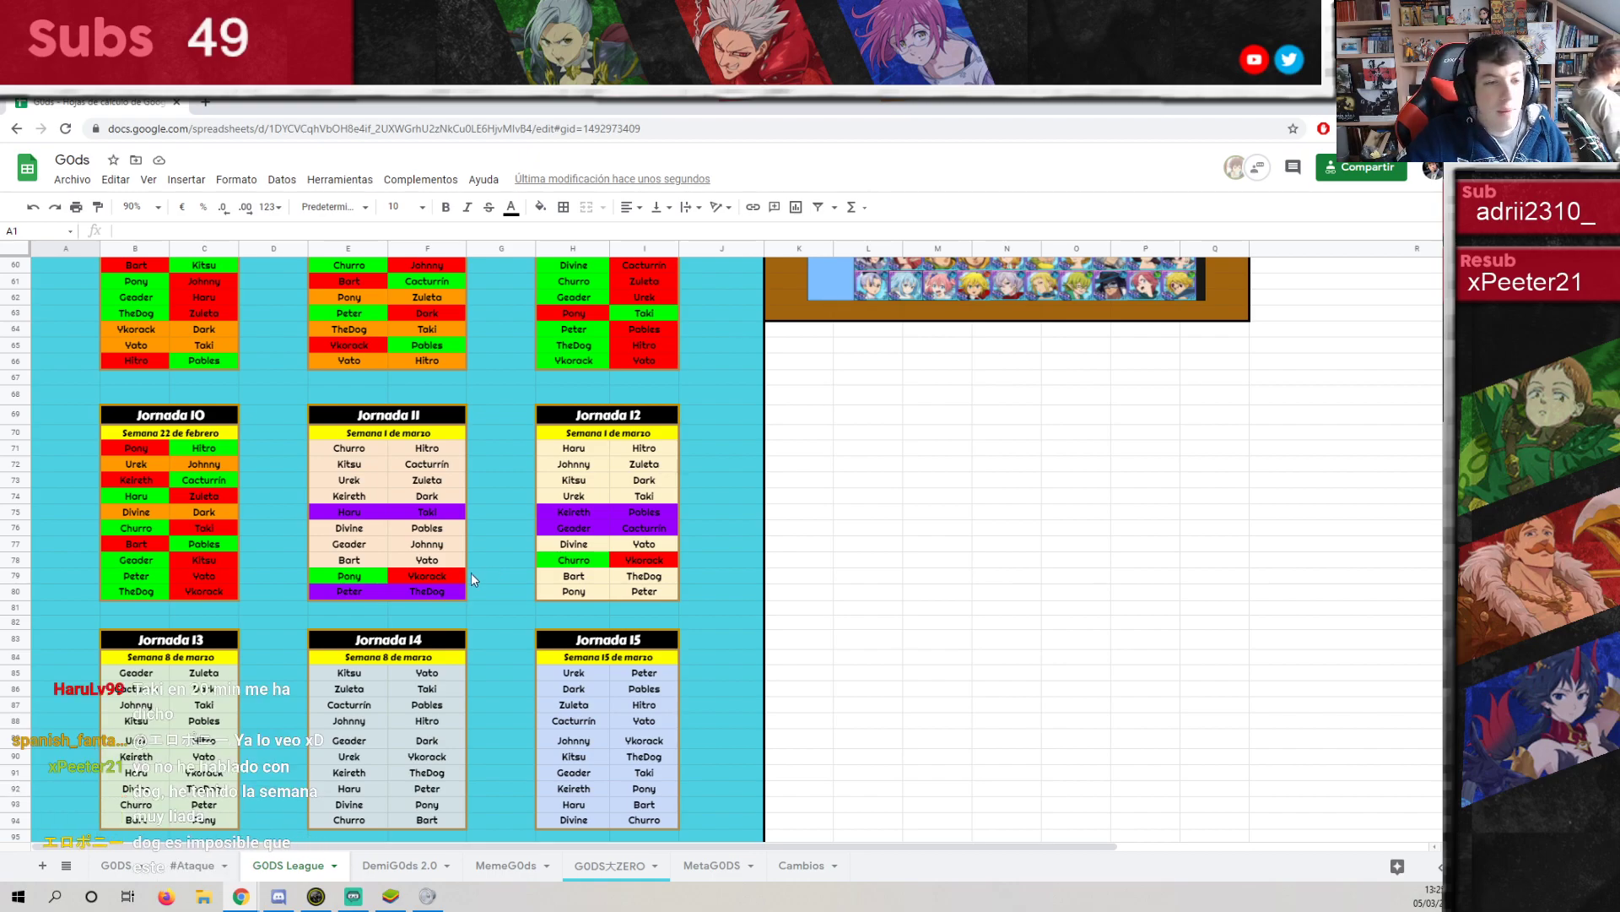
pyautogui.moveTo(352, 591); pyautogui.dragTo(401, 589)
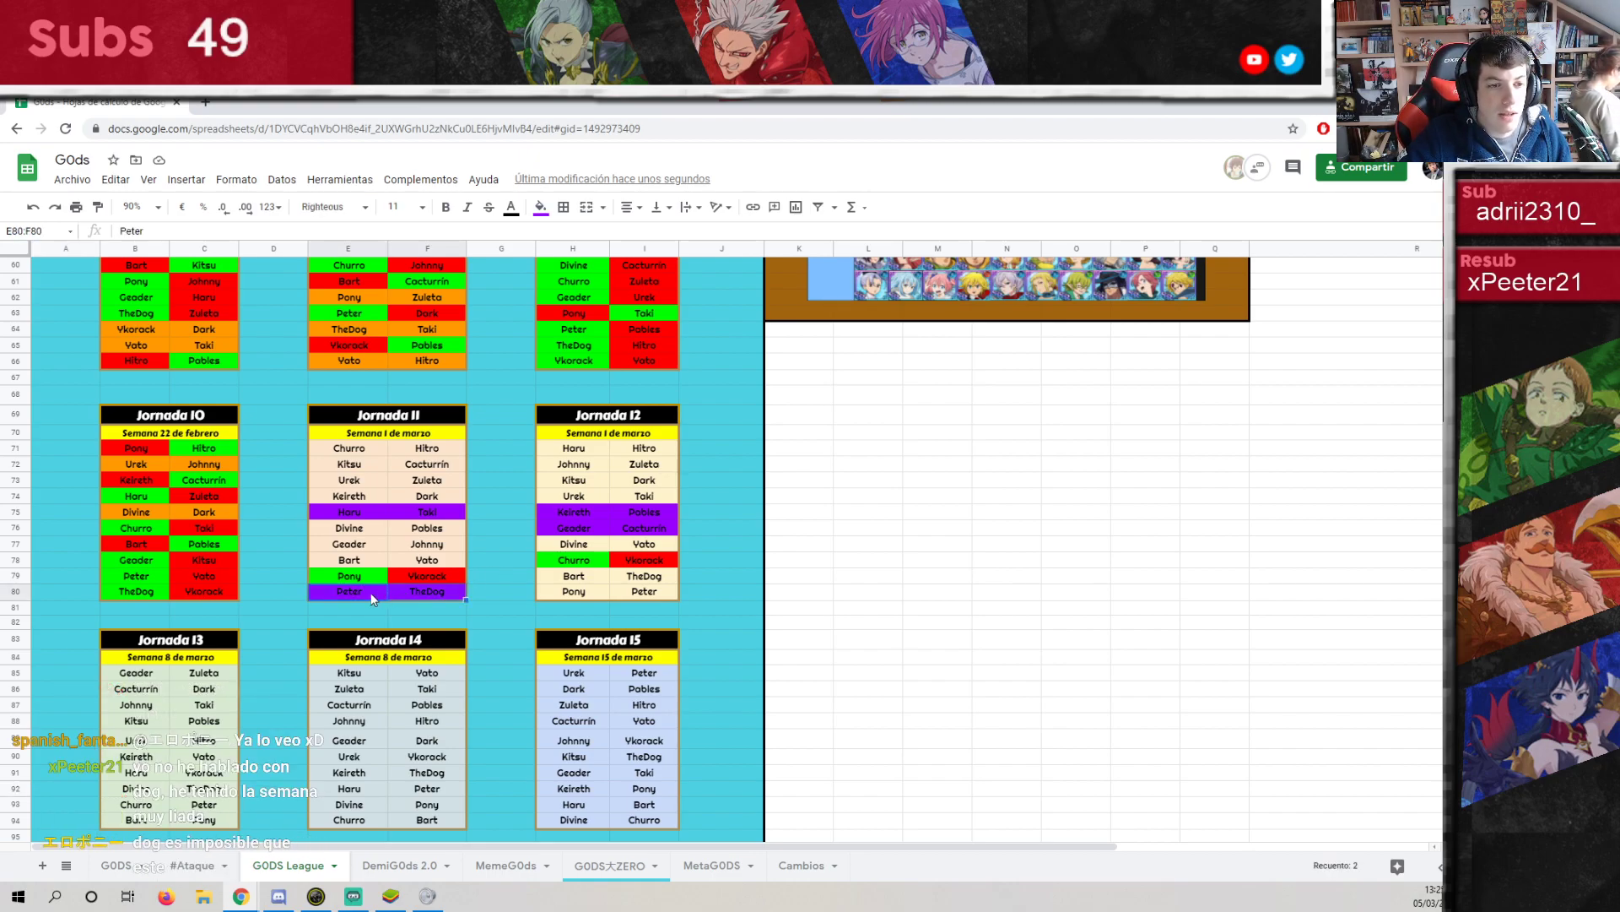
# Try to fill the last two Jornada 11 matches, cells E79:F80, with the light orange used by the unplayed matches, and undo it.
pyautogui.click(426, 544)
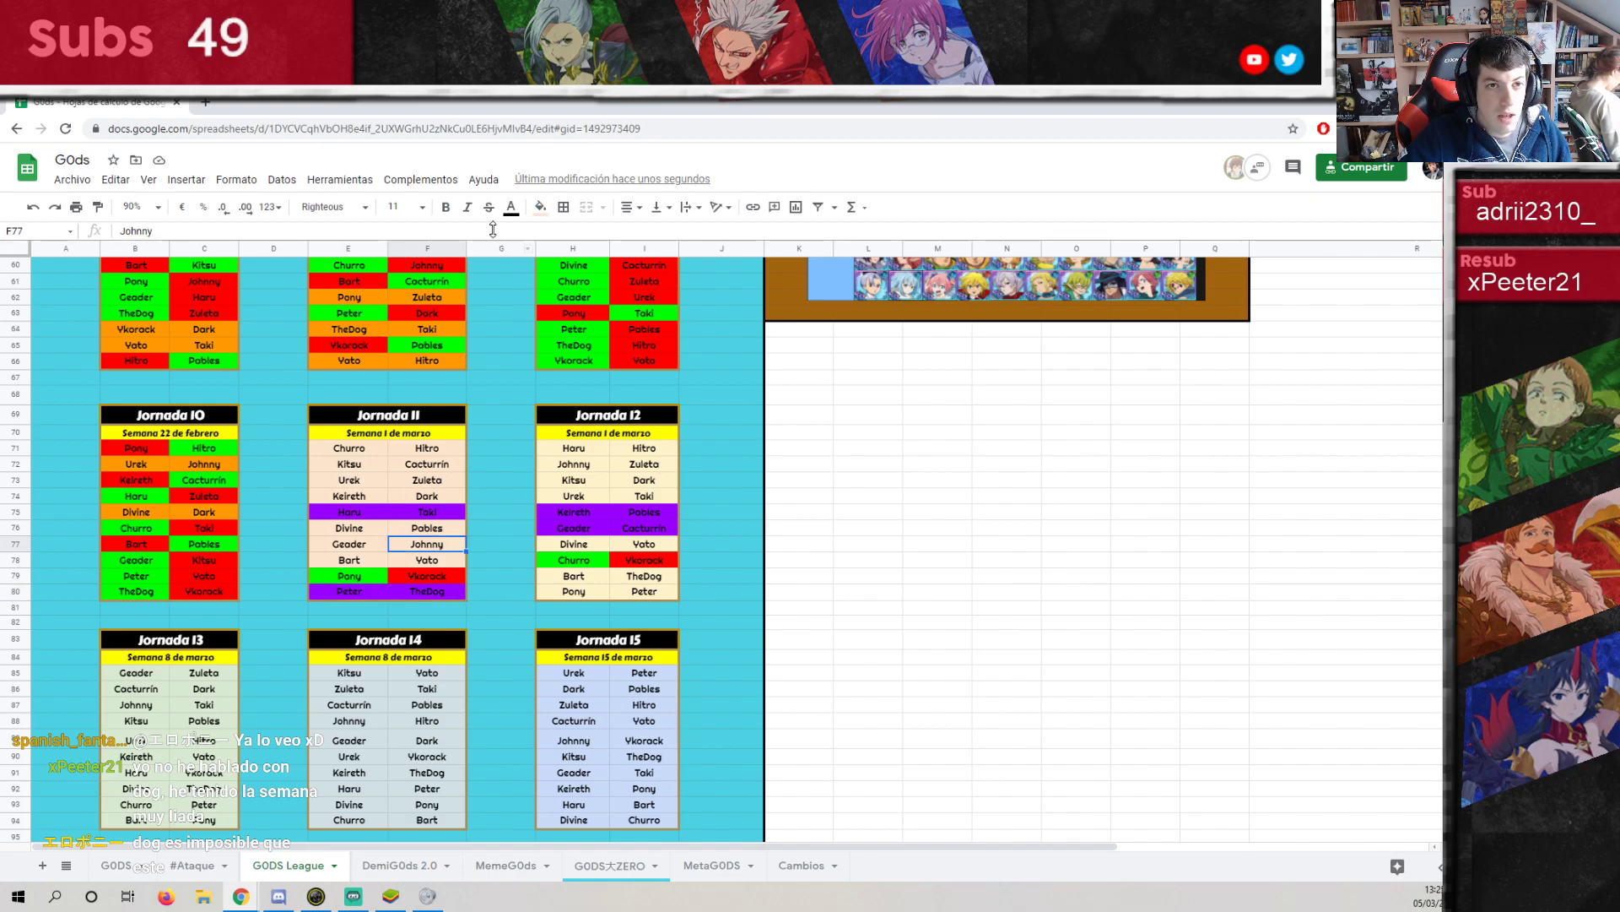
pyautogui.click(541, 207)
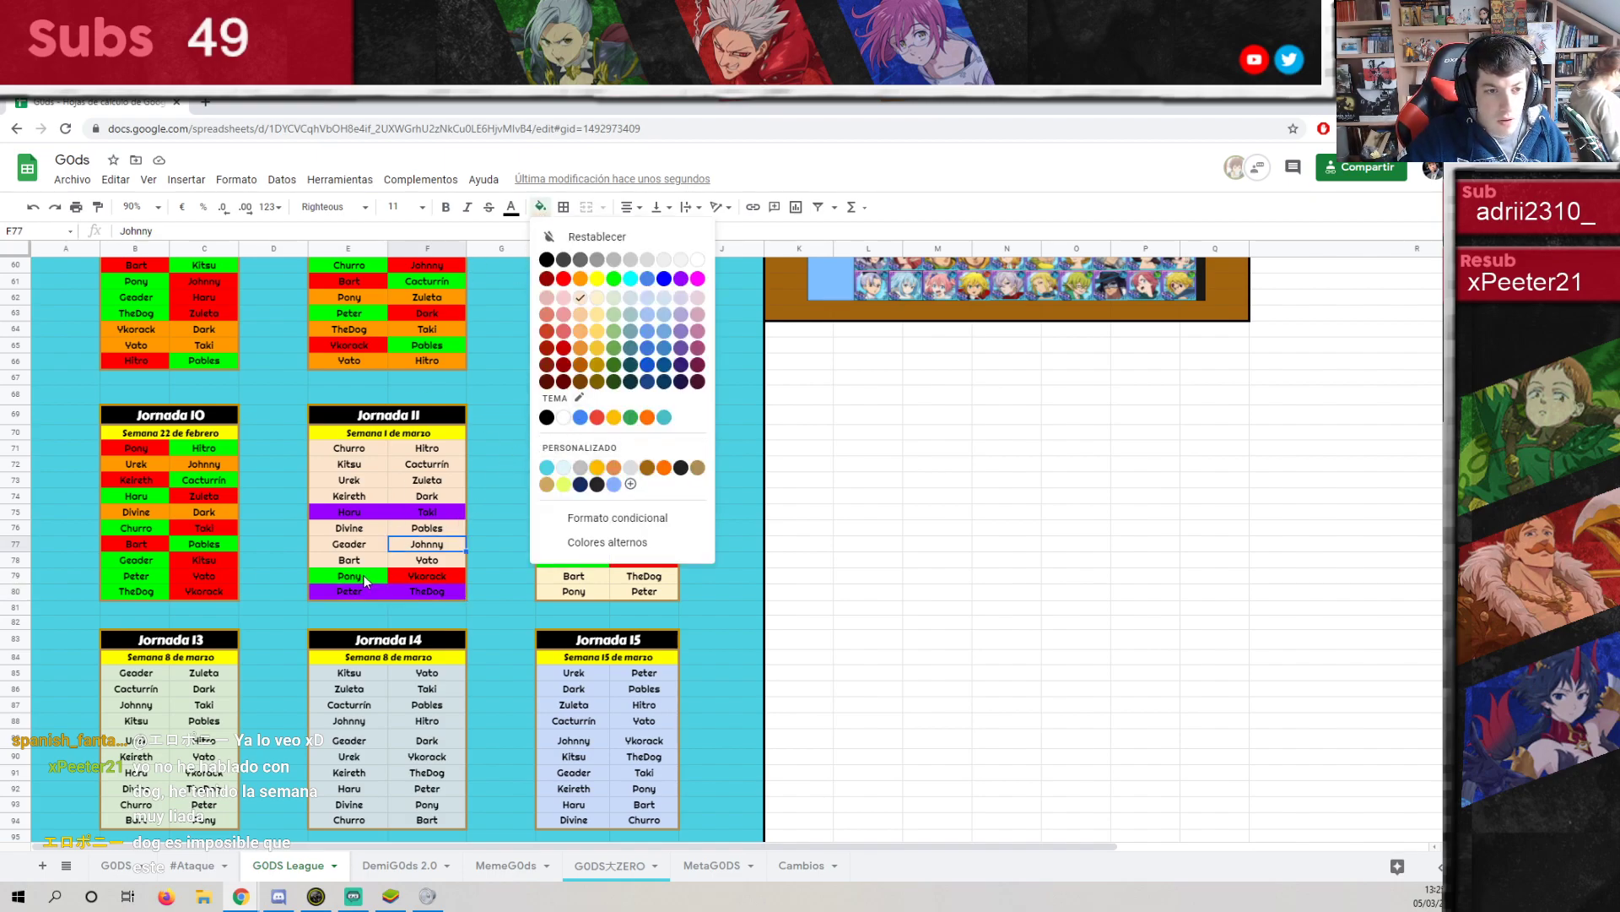
pyautogui.moveTo(360, 591); pyautogui.dragTo(427, 577)
pyautogui.click(541, 207)
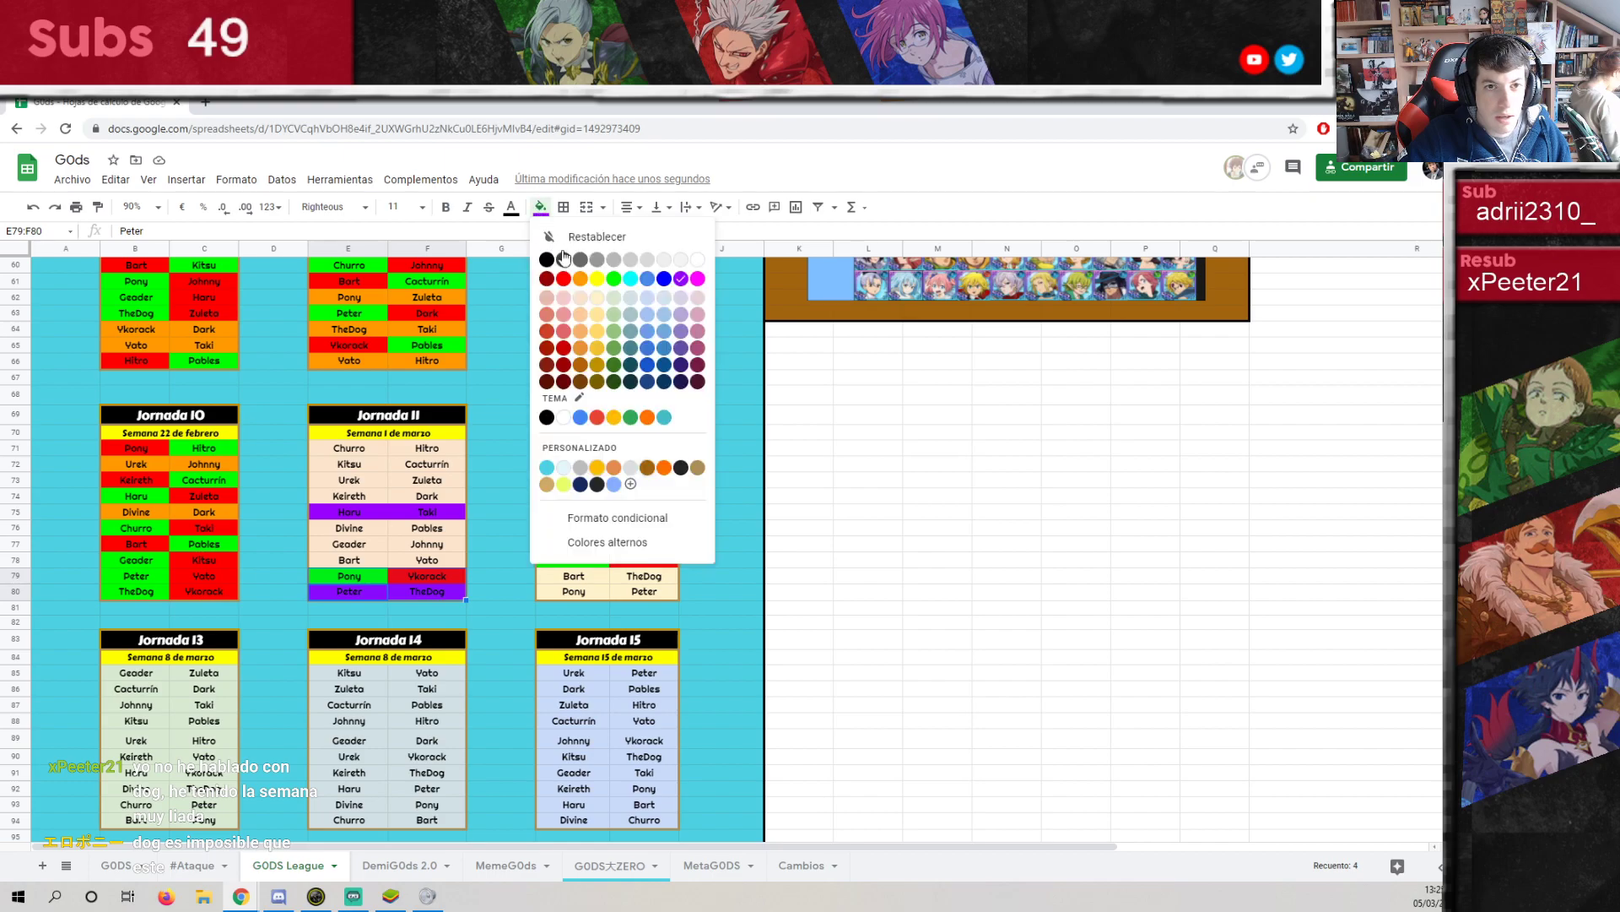
pyautogui.click(580, 297)
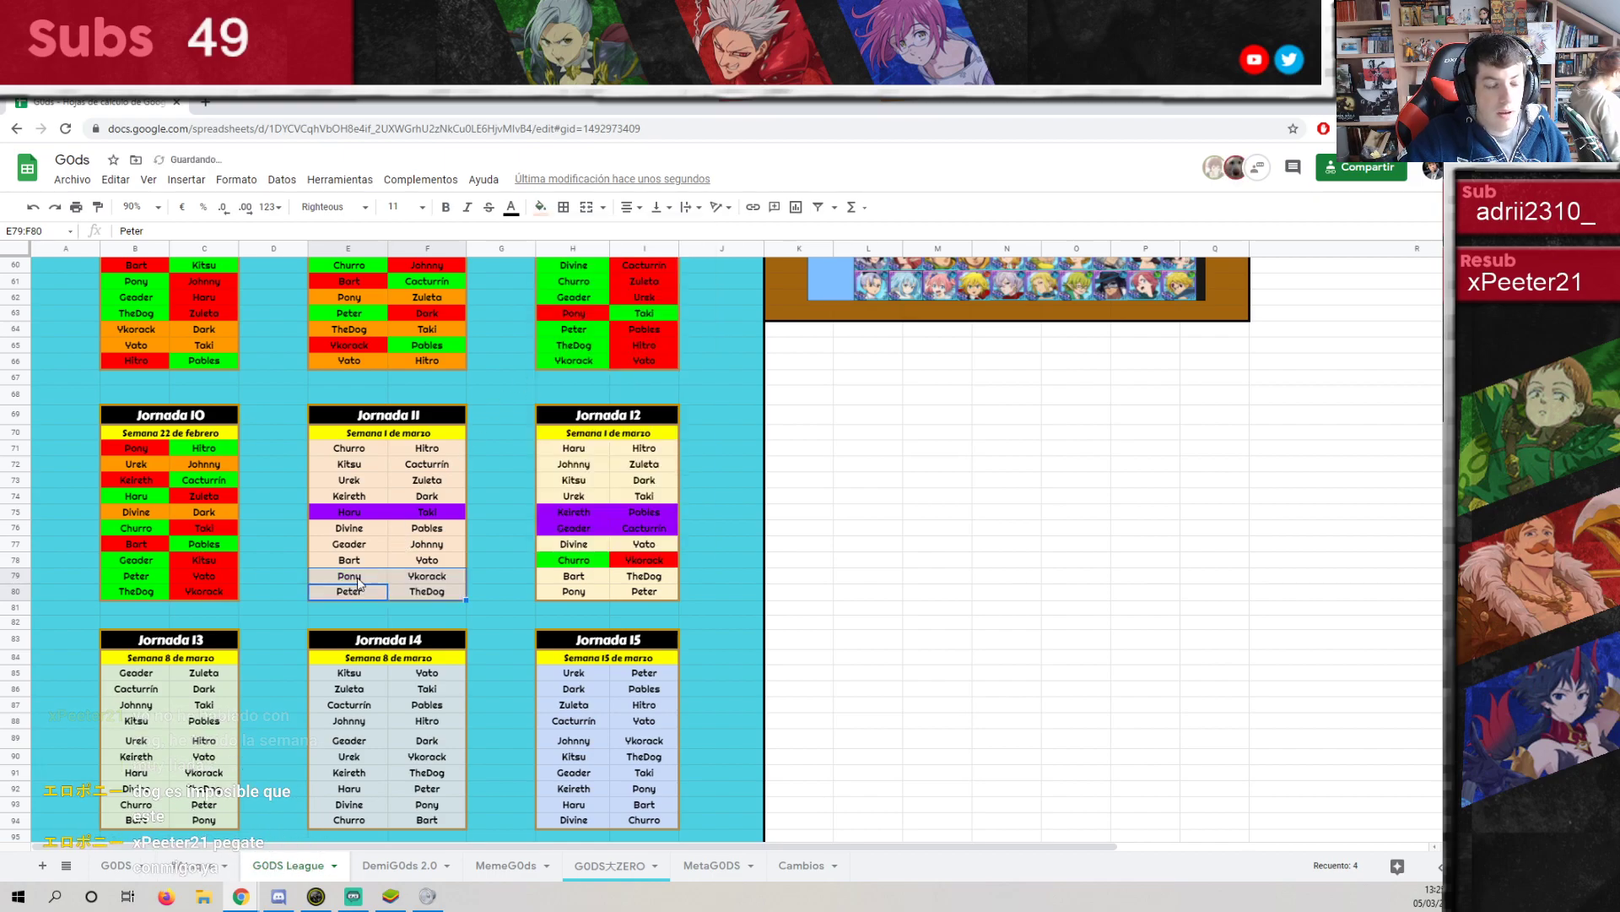
pyautogui.hotkey('ctrl', 'z')
# Fill only the last match of Jornada 11, cells E80:F80, with the light orange of the unplayed matches.
pyautogui.click(345, 593)
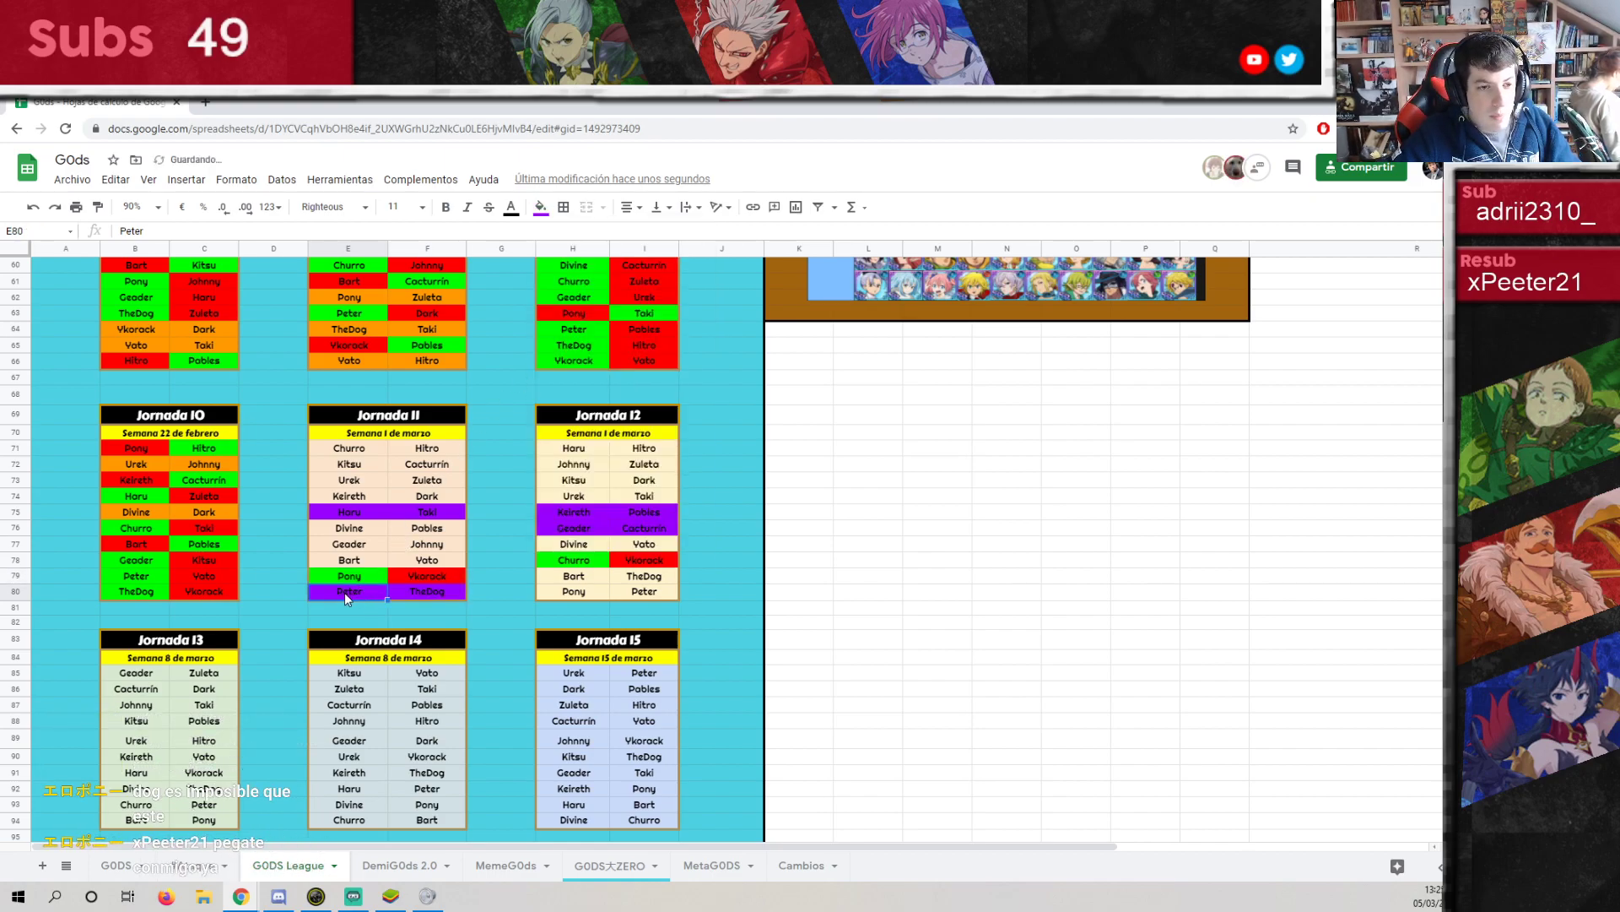
pyautogui.moveTo(344, 592); pyautogui.dragTo(419, 590)
pyautogui.click(540, 207)
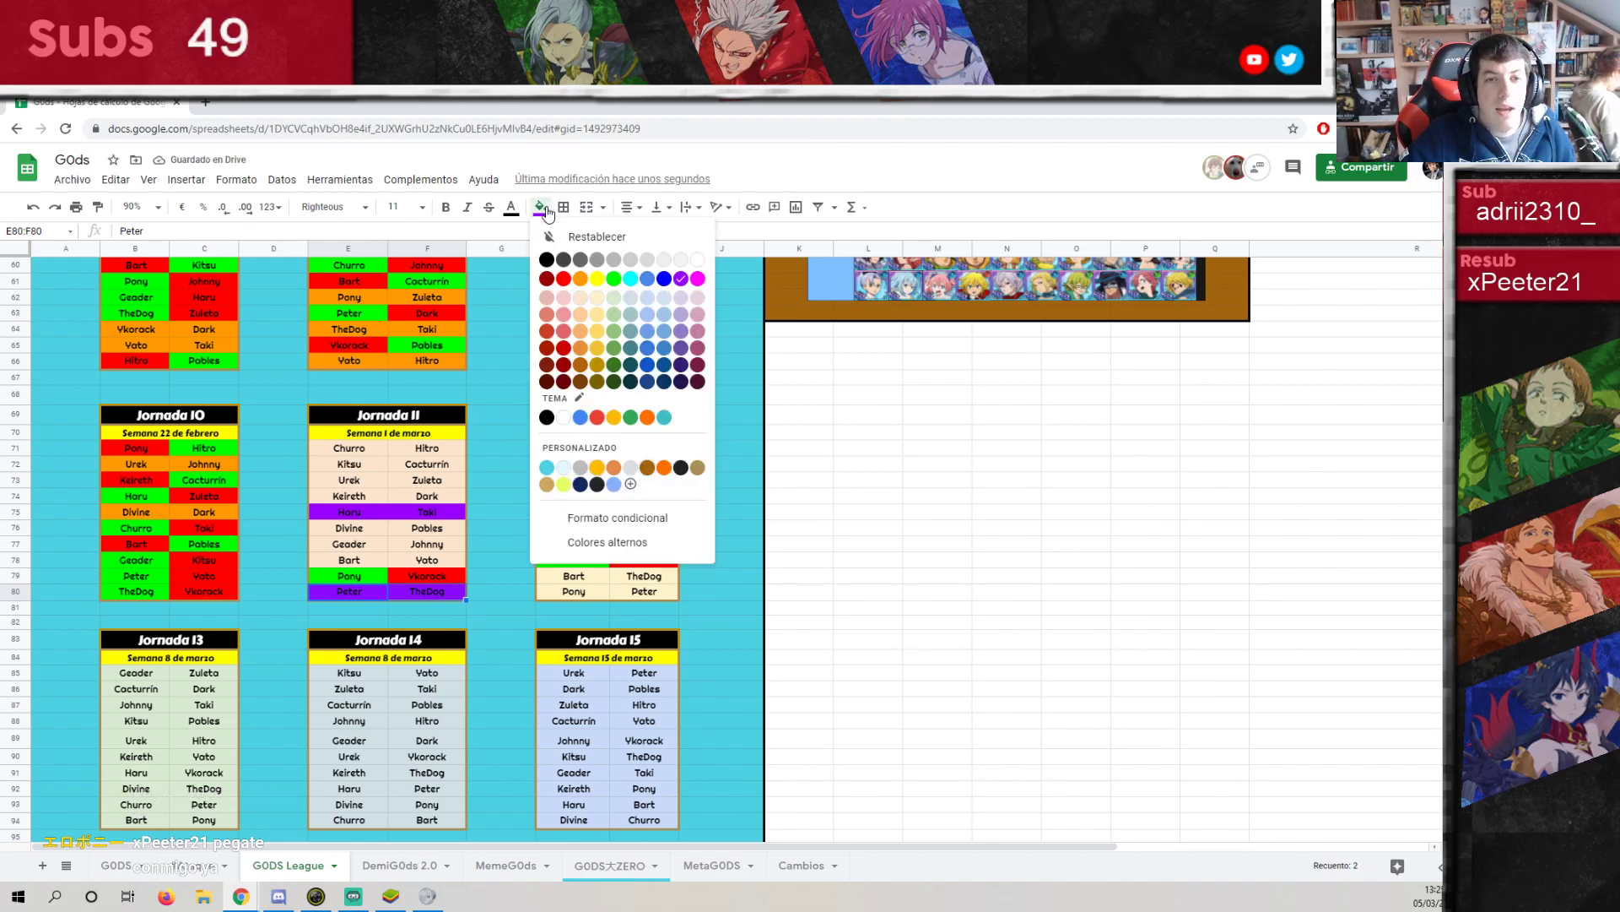
pyautogui.click(581, 298)
pyautogui.click(384, 464)
# Check the player standings of the G0DS League and return to the G0DS roster sheet.
pyautogui.scroll(4, 457, 448)
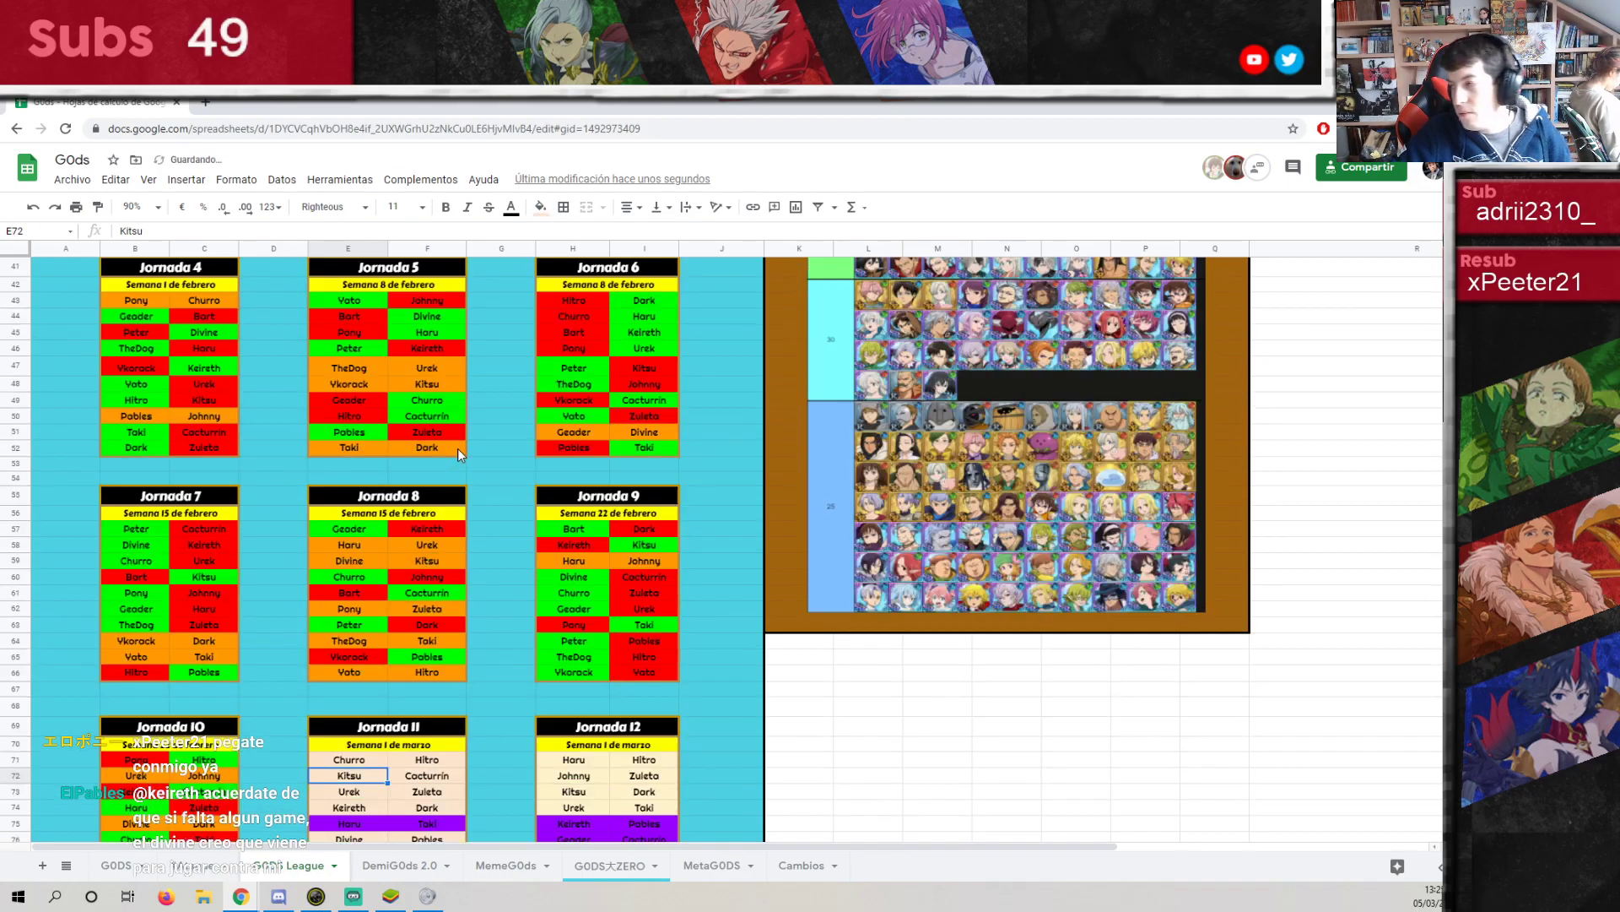
pyautogui.scroll(10, 459, 448)
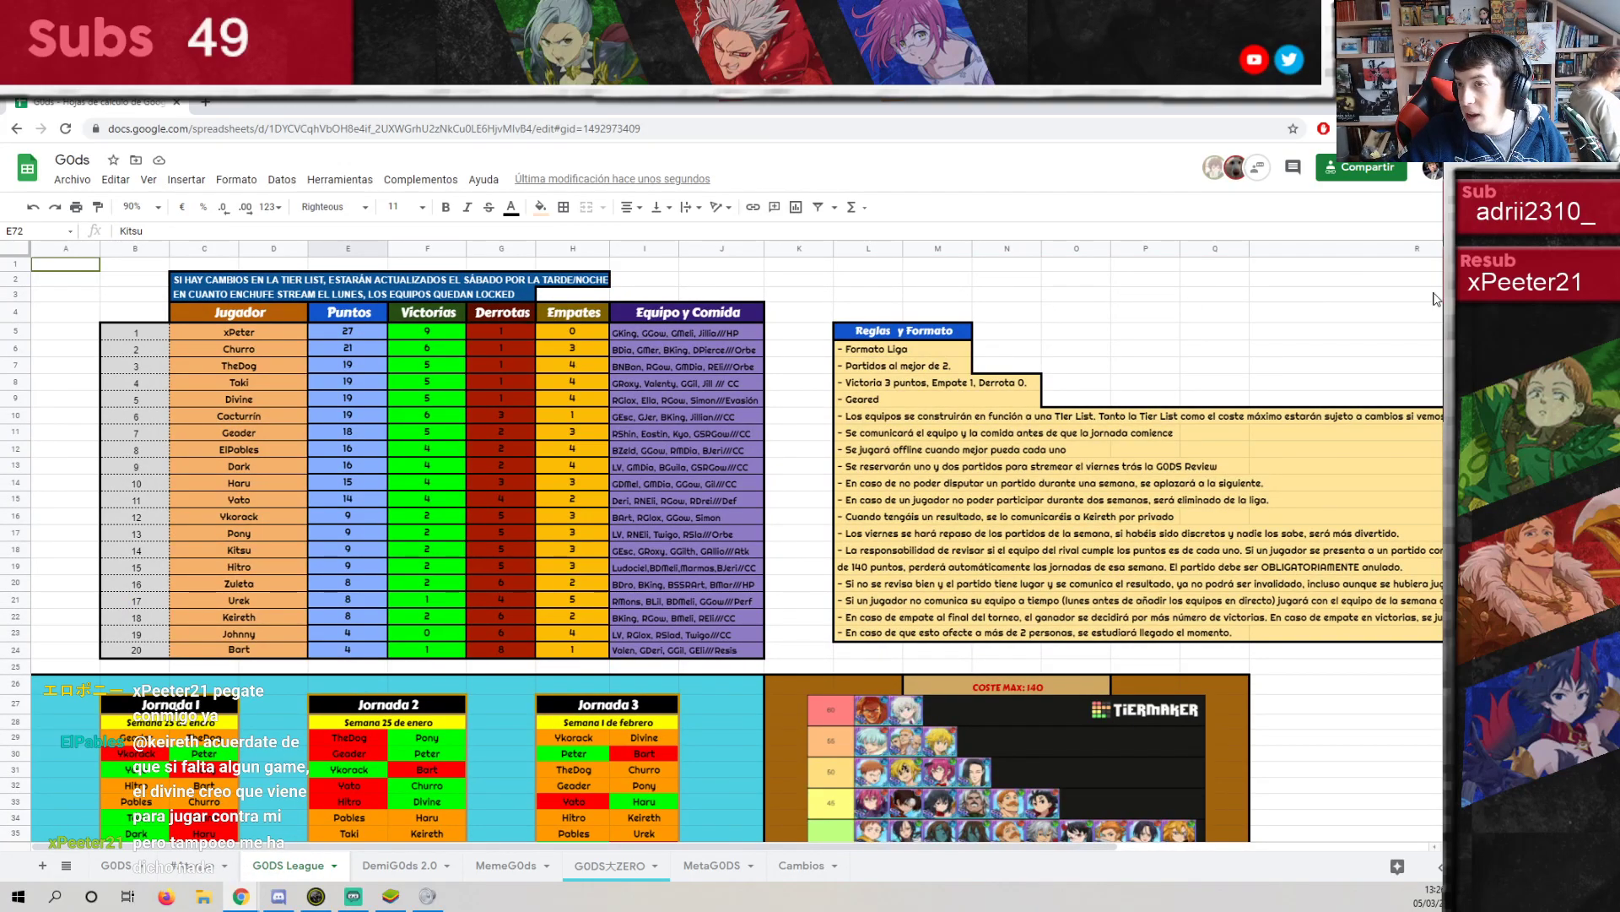
pyautogui.hotkey('ctrl', 'pageup')
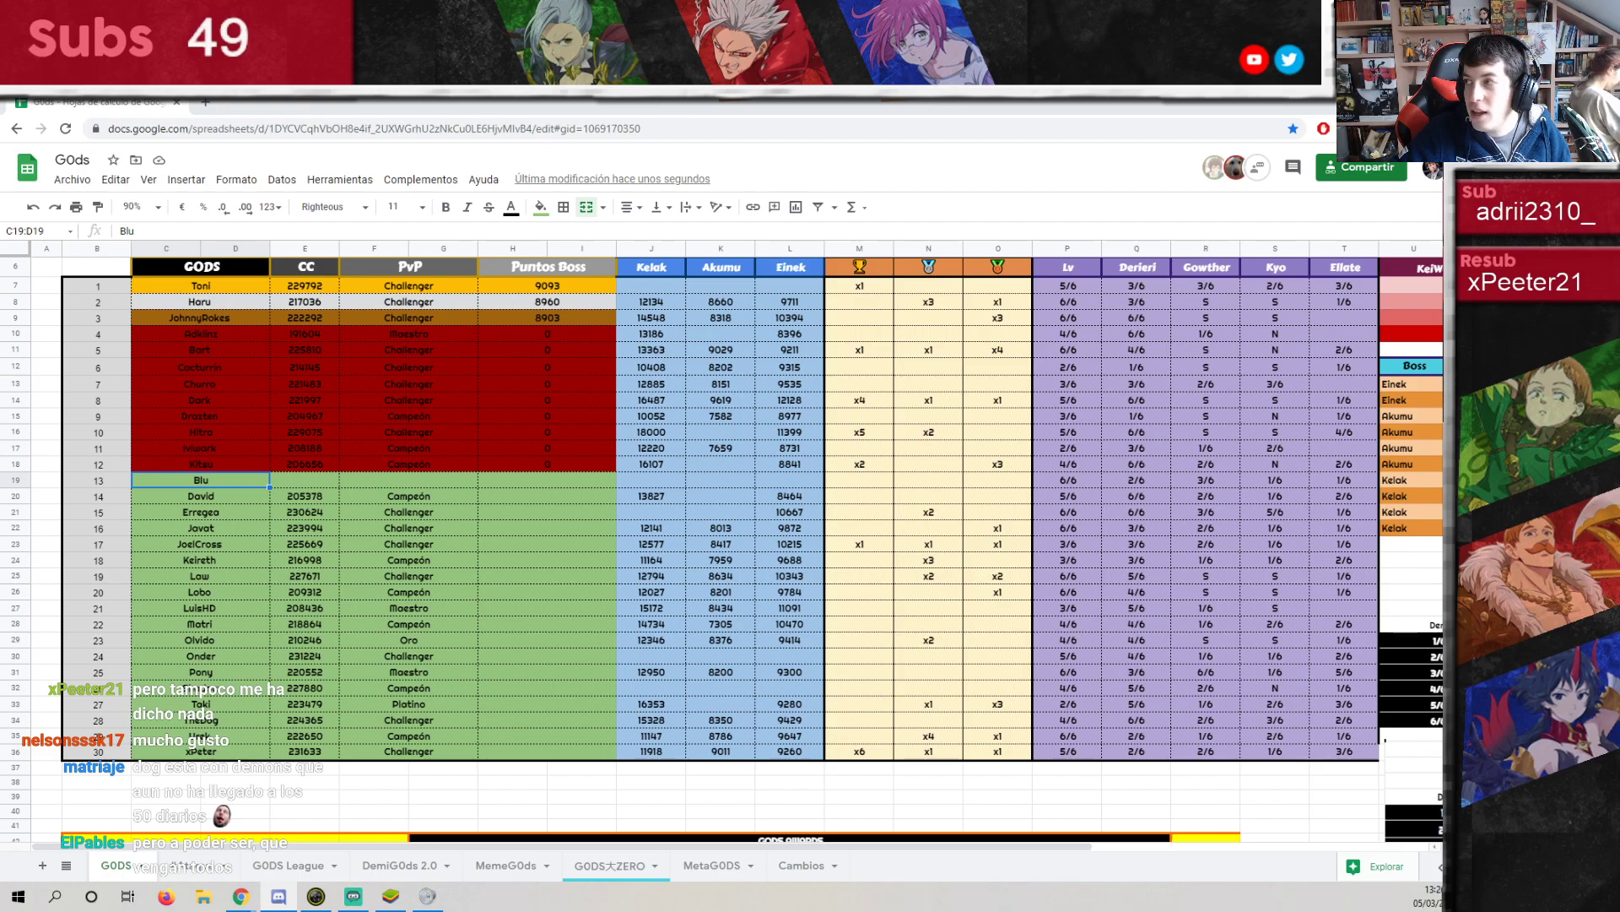
# Switch to Discord and look through the latest posts in the memes channel of the Keireth Stream server.
pyautogui.hotkey('alt', 'Tab')
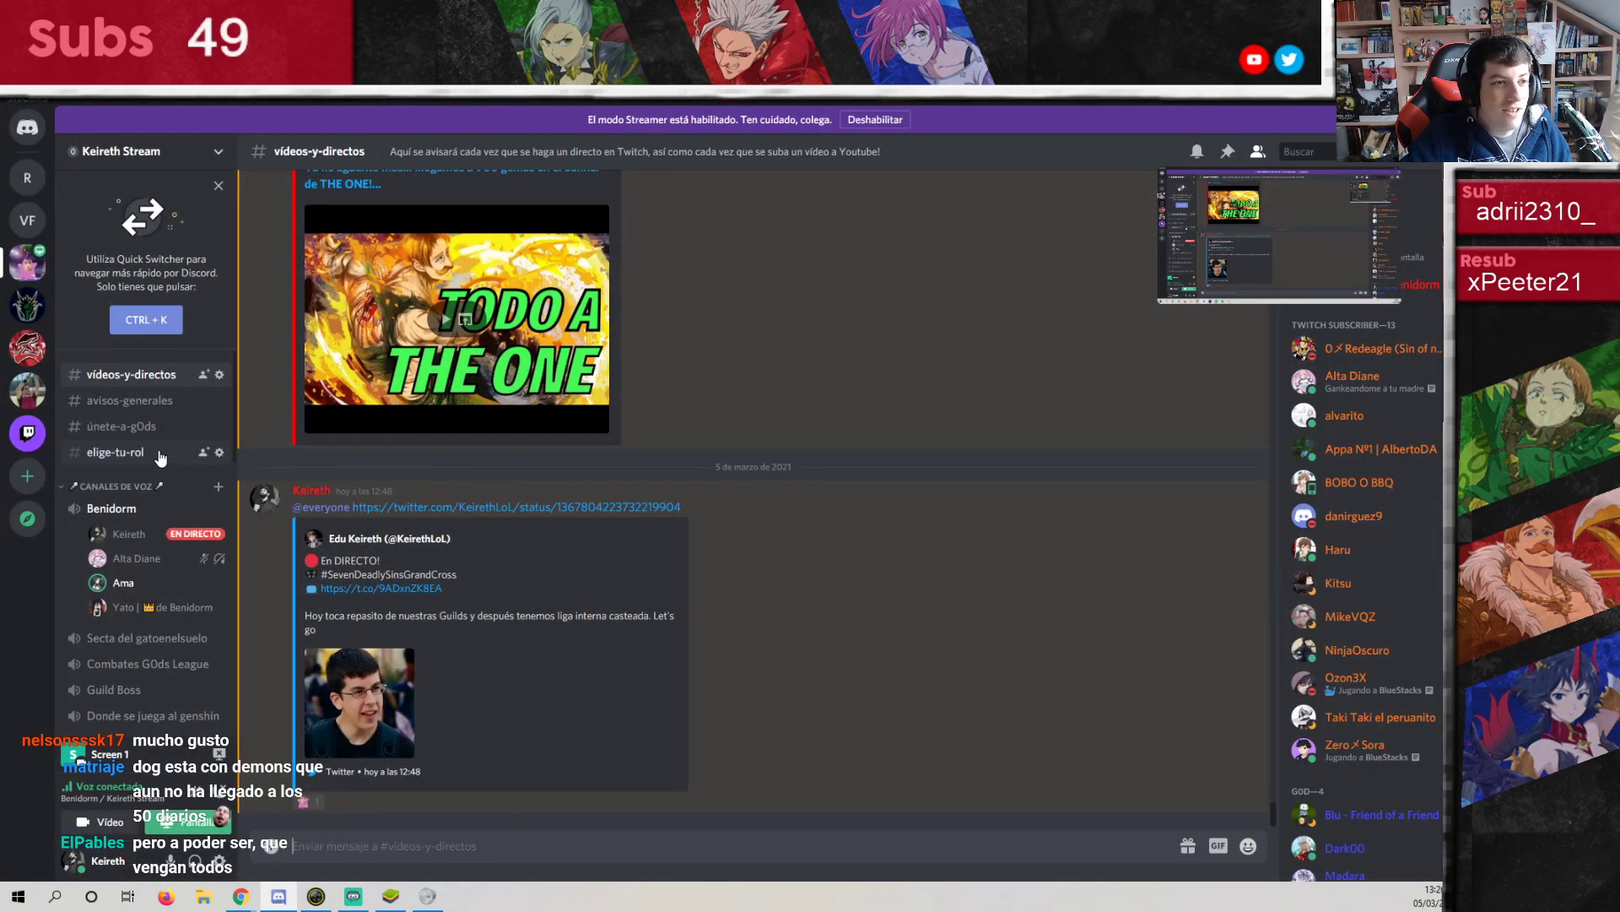
pyautogui.scroll(-5, 160, 456)
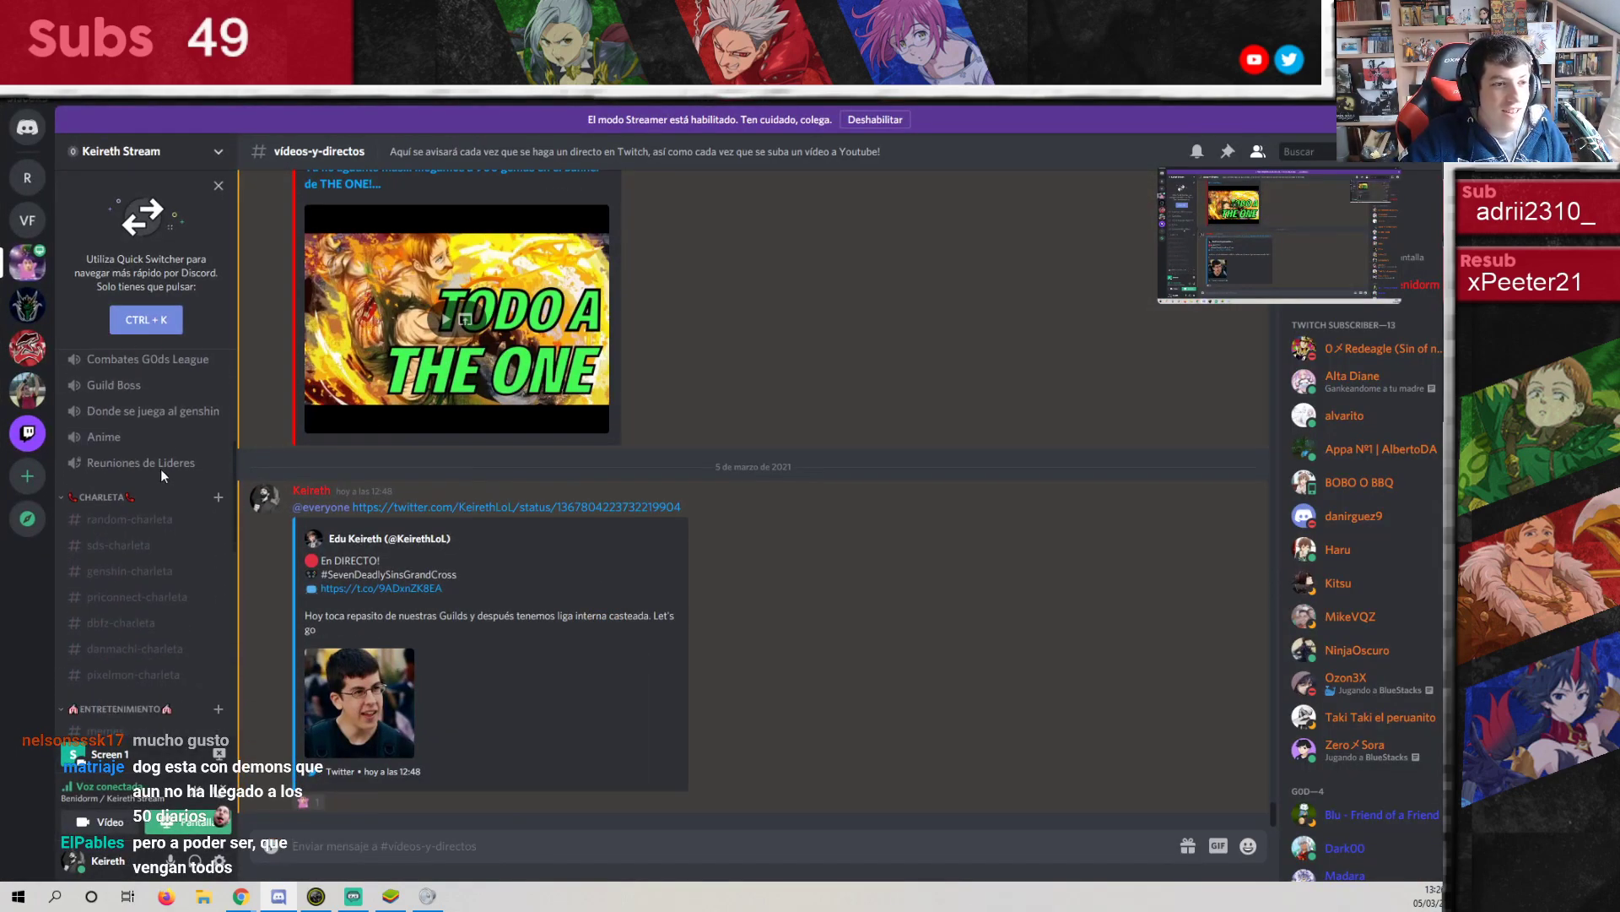
pyautogui.scroll(-3, 161, 469)
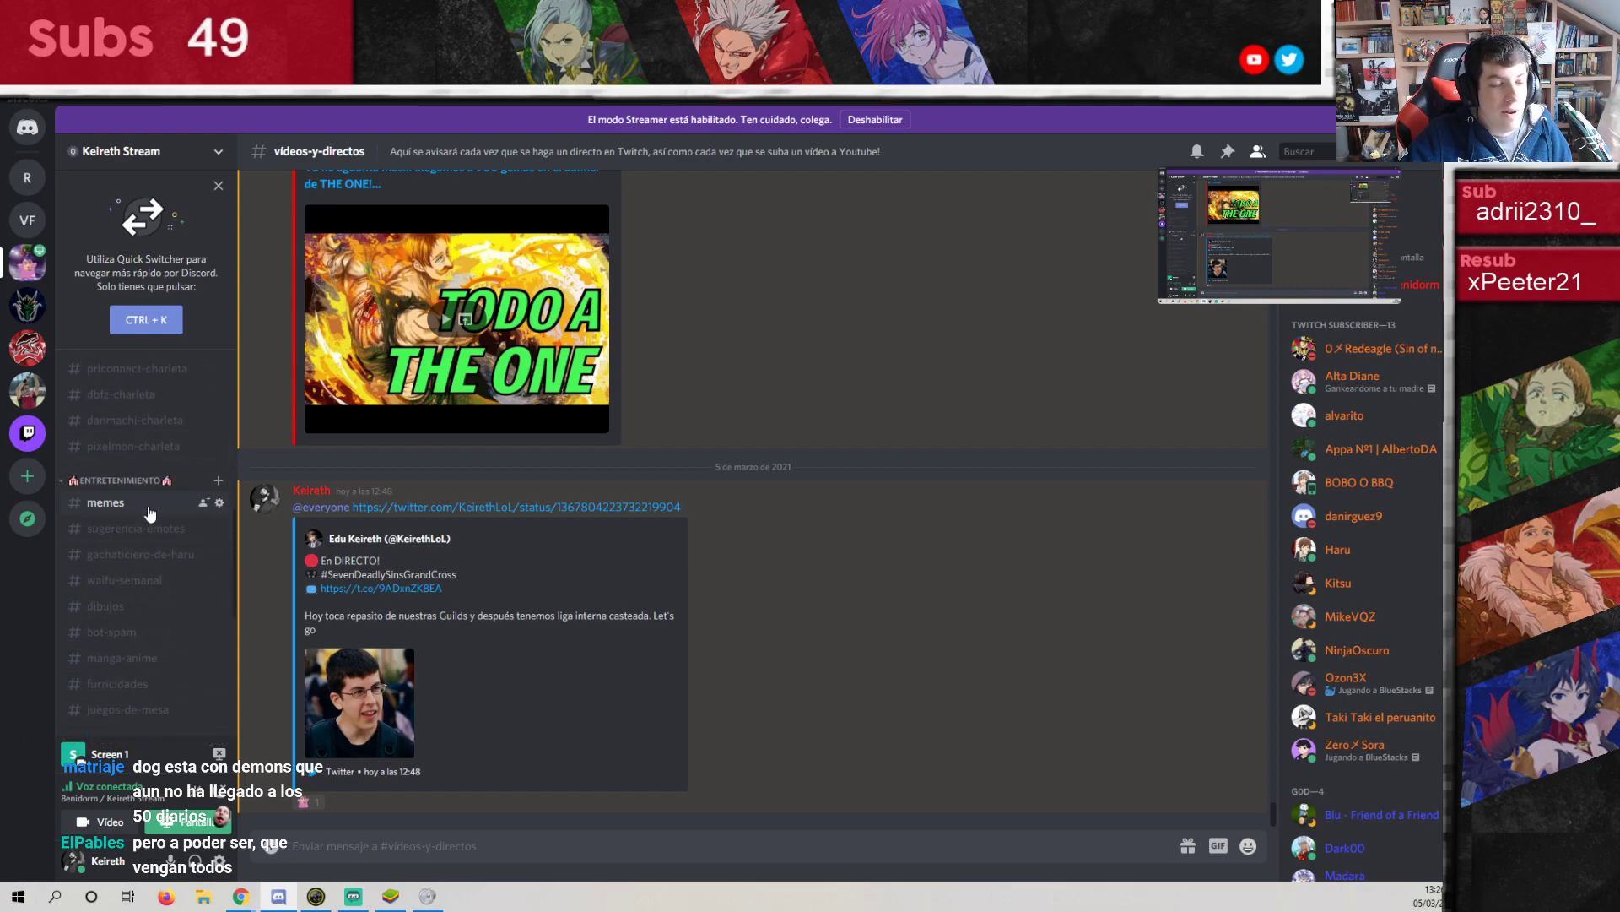
pyautogui.click(150, 506)
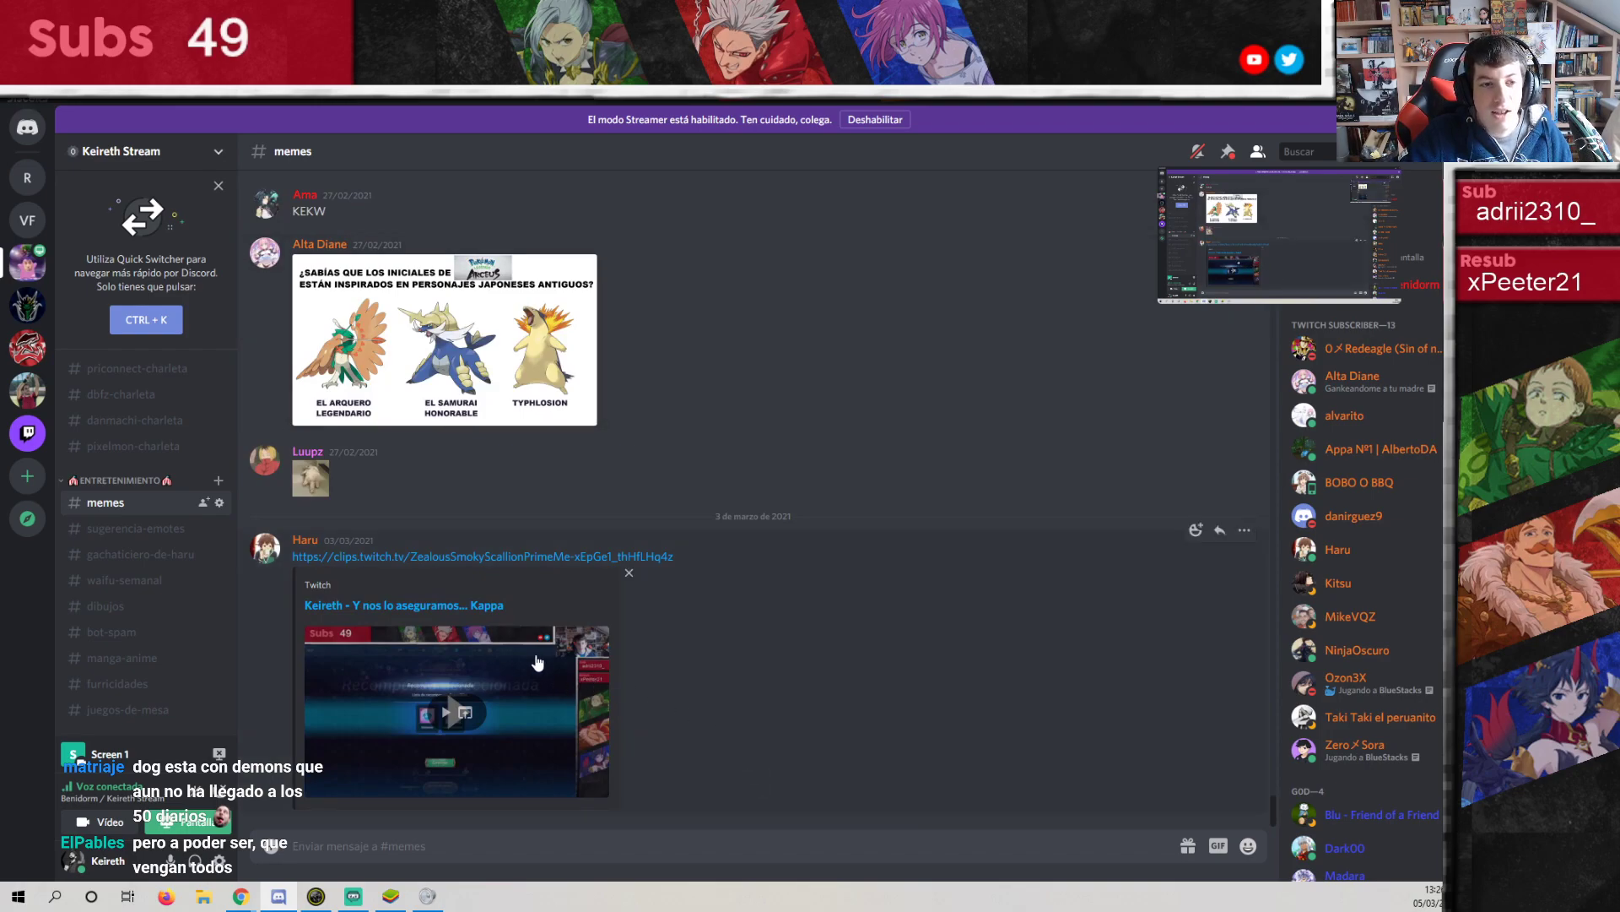
pyautogui.scroll(3, 650, 589)
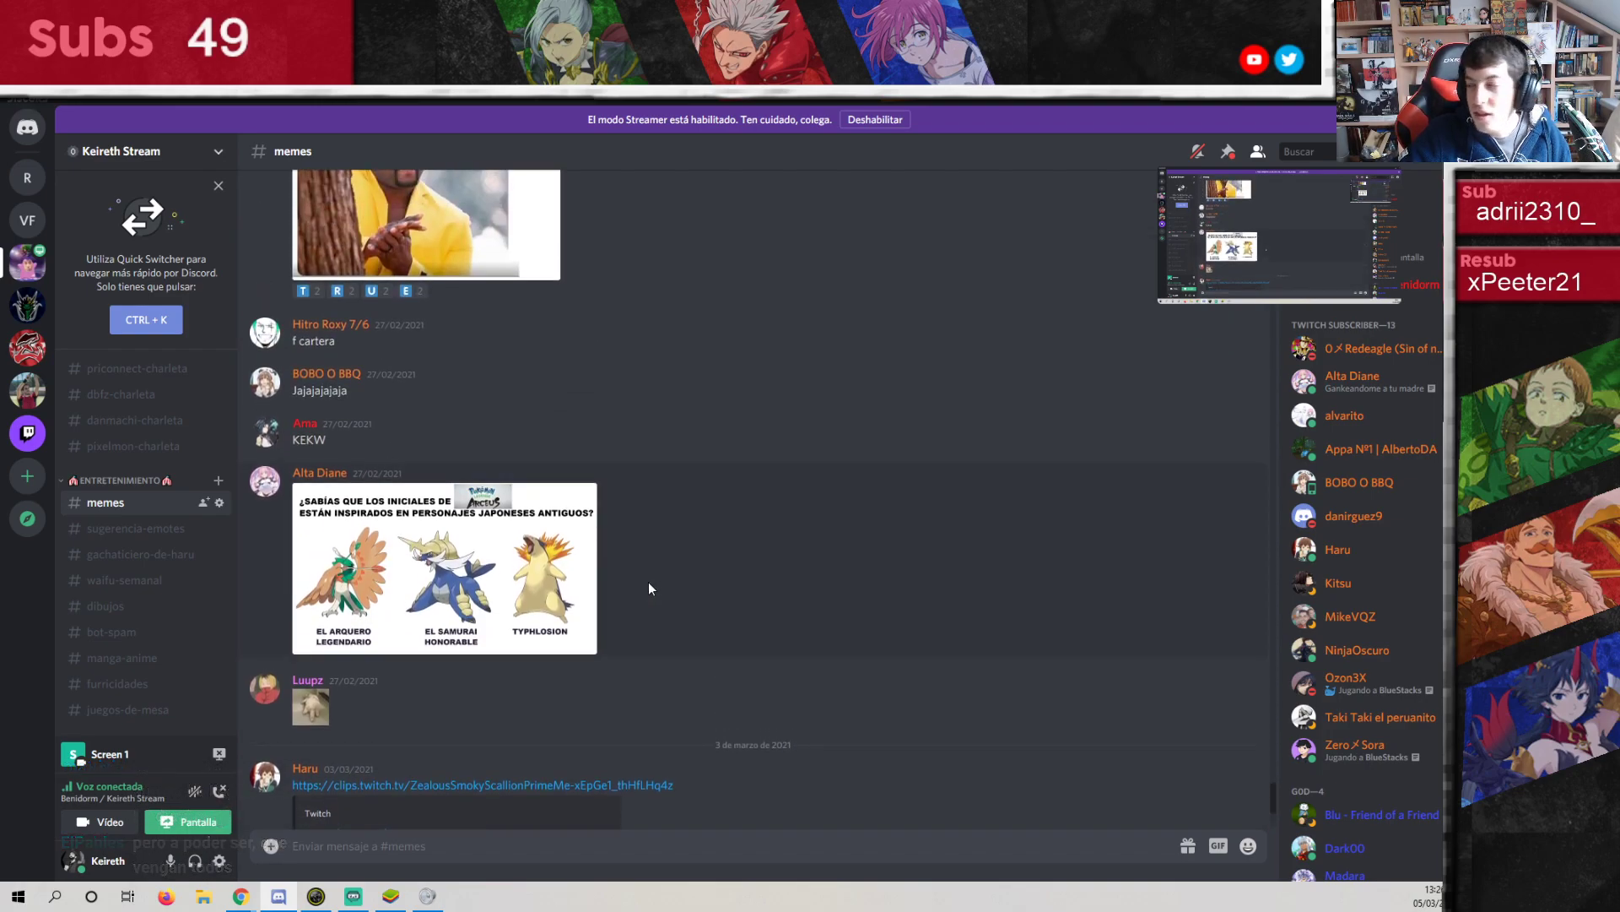
pyautogui.scroll(-3, 648, 588)
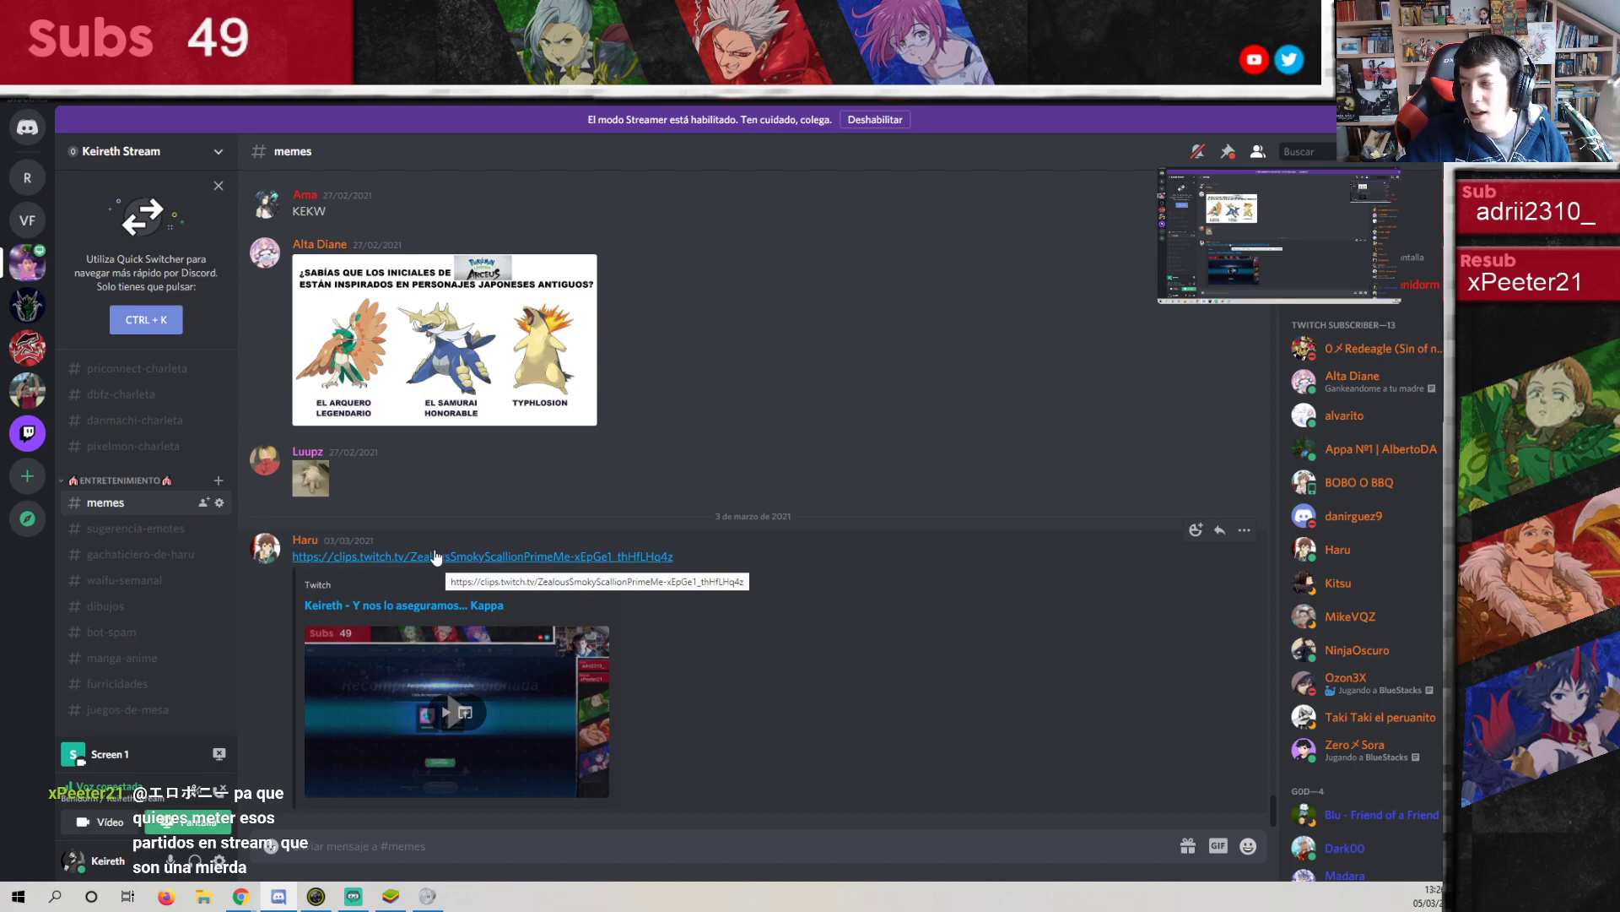
# Read the new game announcements in the gachaticiero-de-haru channel, from Uma Musume to Eroica.
pyautogui.click(140, 560)
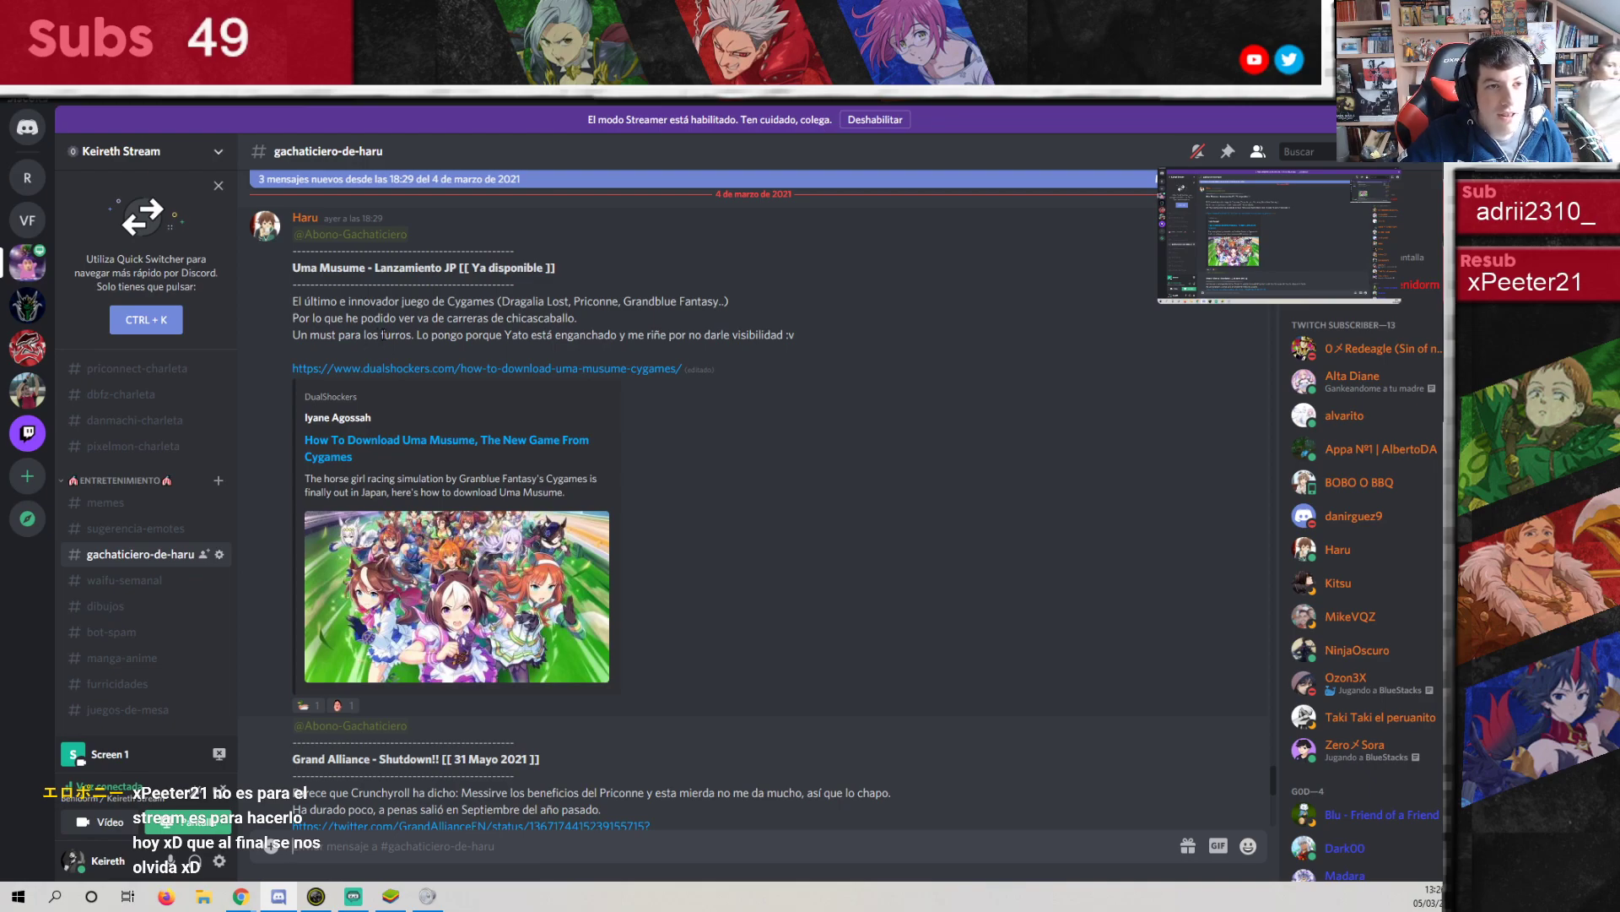
pyautogui.scroll(-3, 383, 334)
pyautogui.scroll(-2, 372, 371)
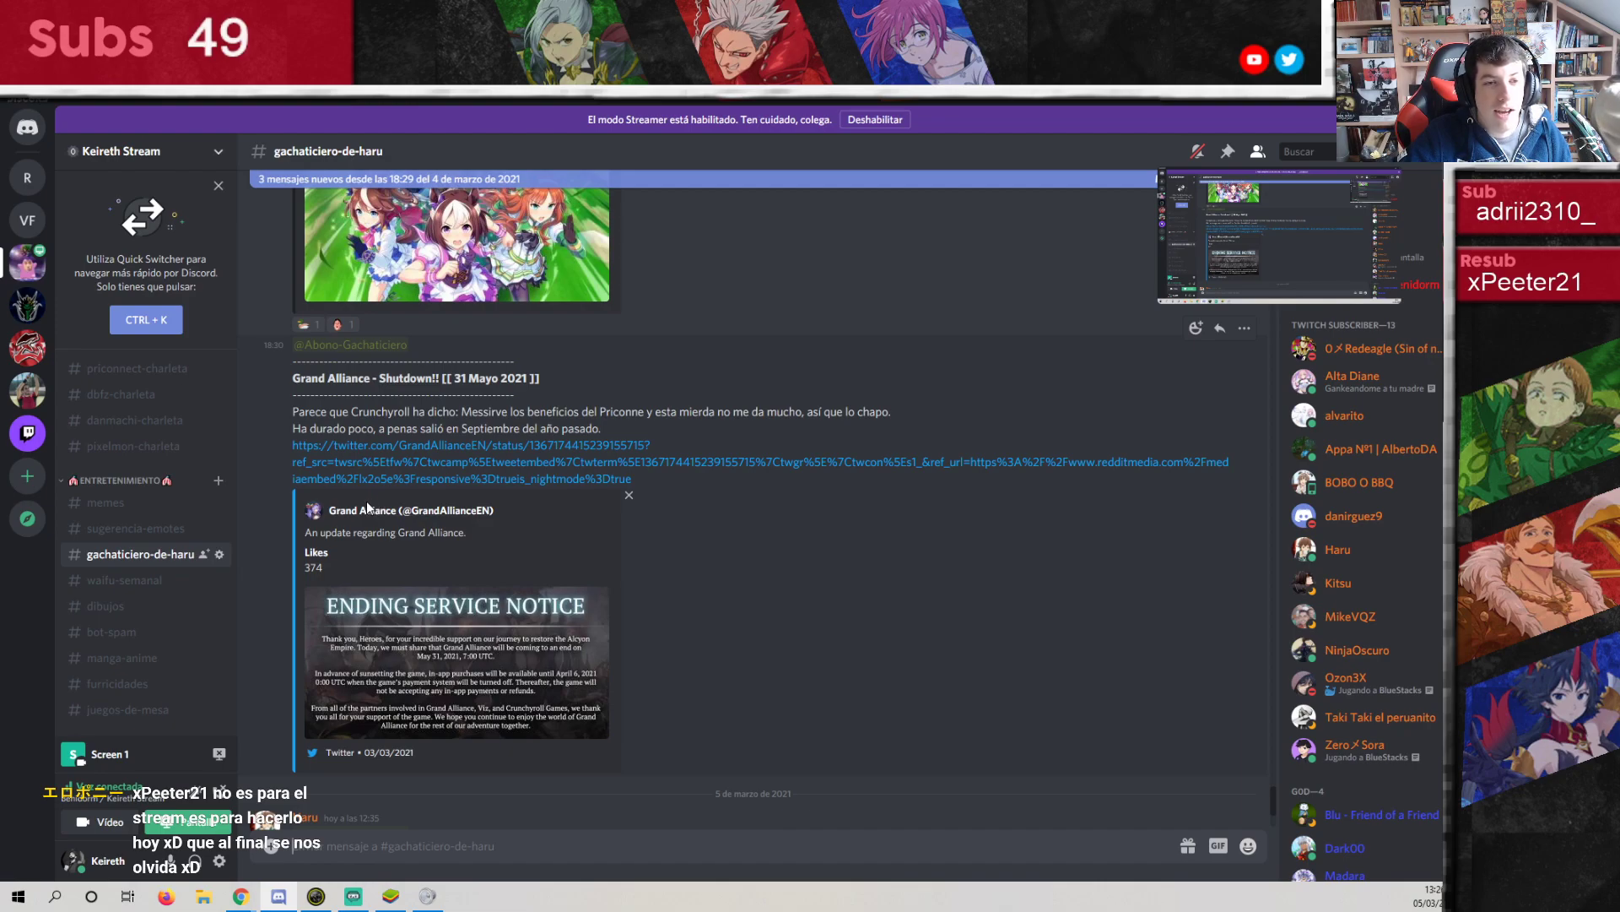
pyautogui.scroll(-3, 391, 484)
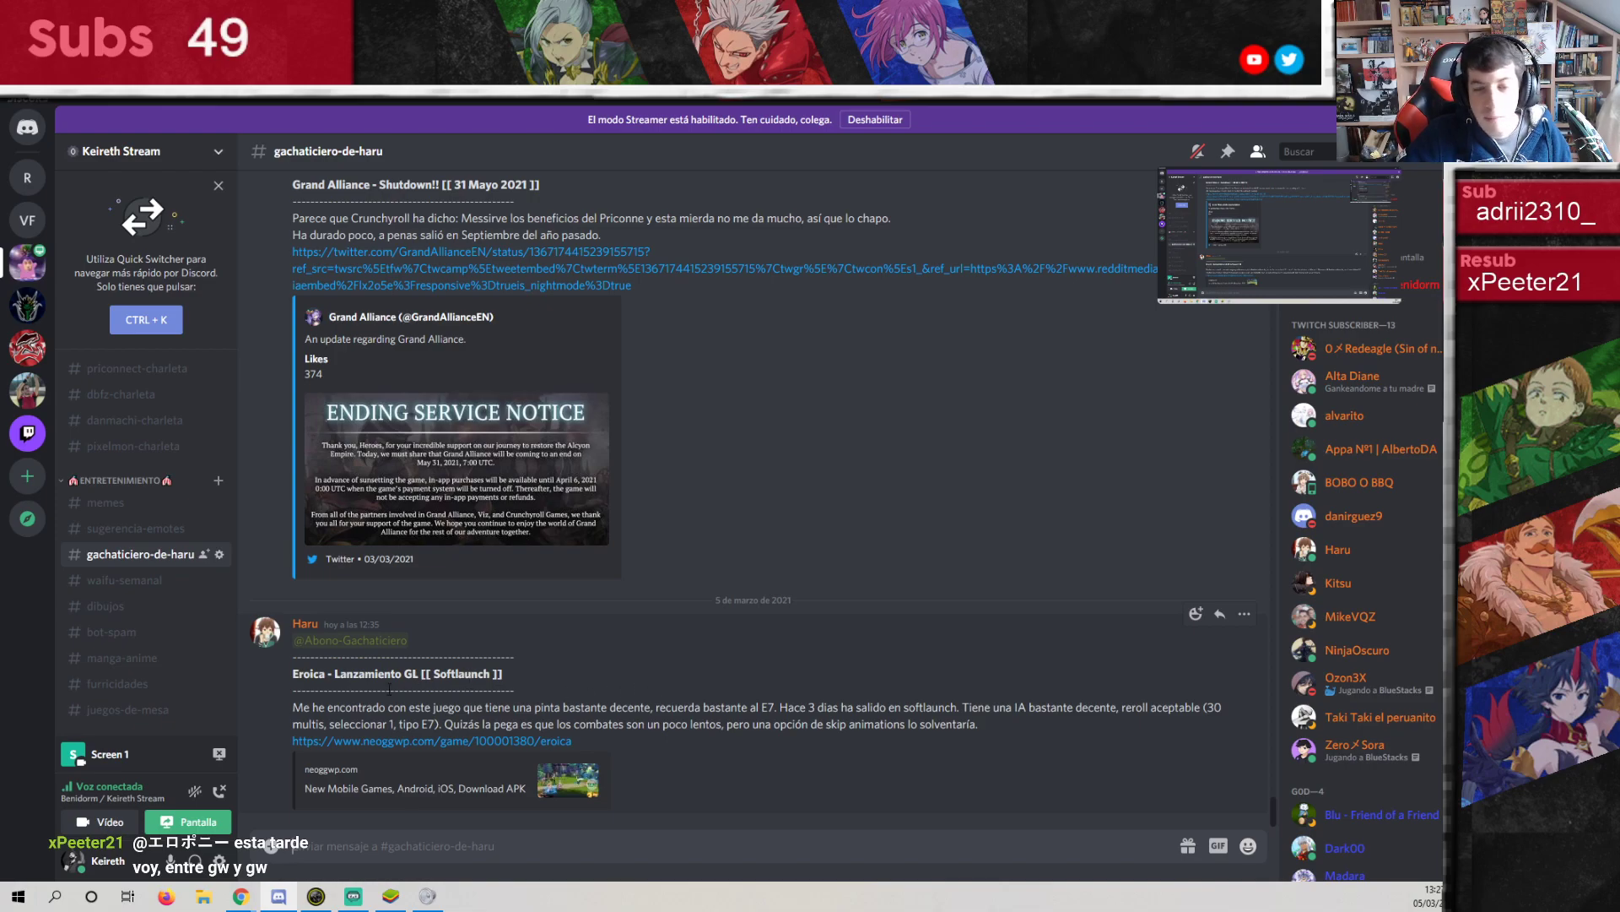
pyautogui.scroll(6, 396, 683)
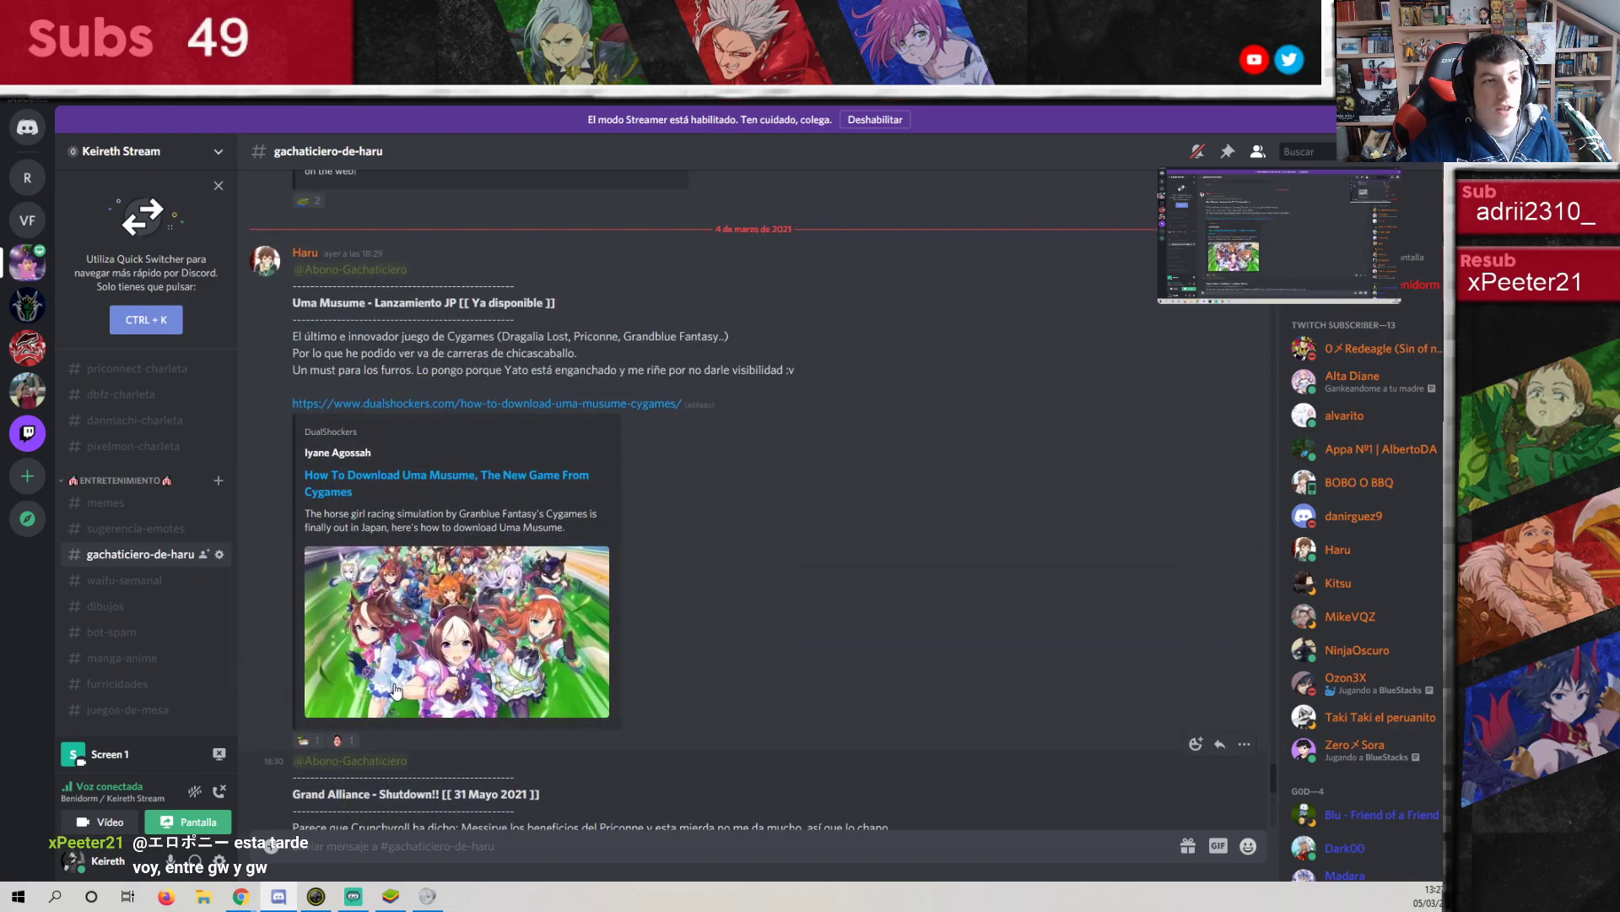
pyautogui.scroll(-4, 396, 691)
pyautogui.scroll(-3, 395, 691)
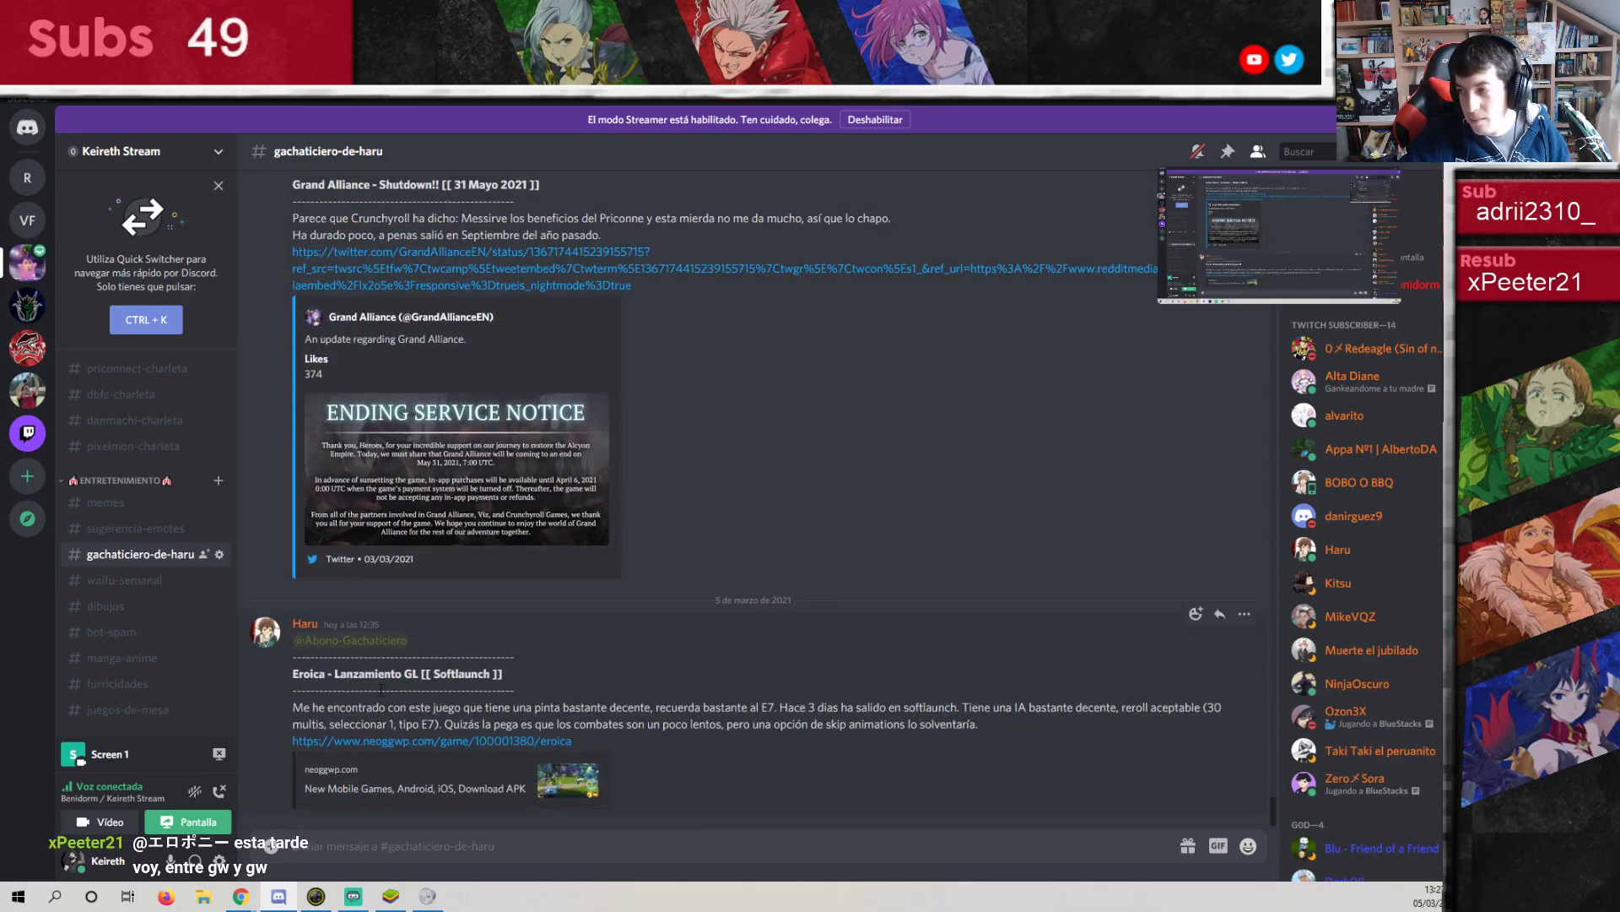
# Review last week's voting results and this week's candidates in the waifu-semanal channel.
pyautogui.click(125, 580)
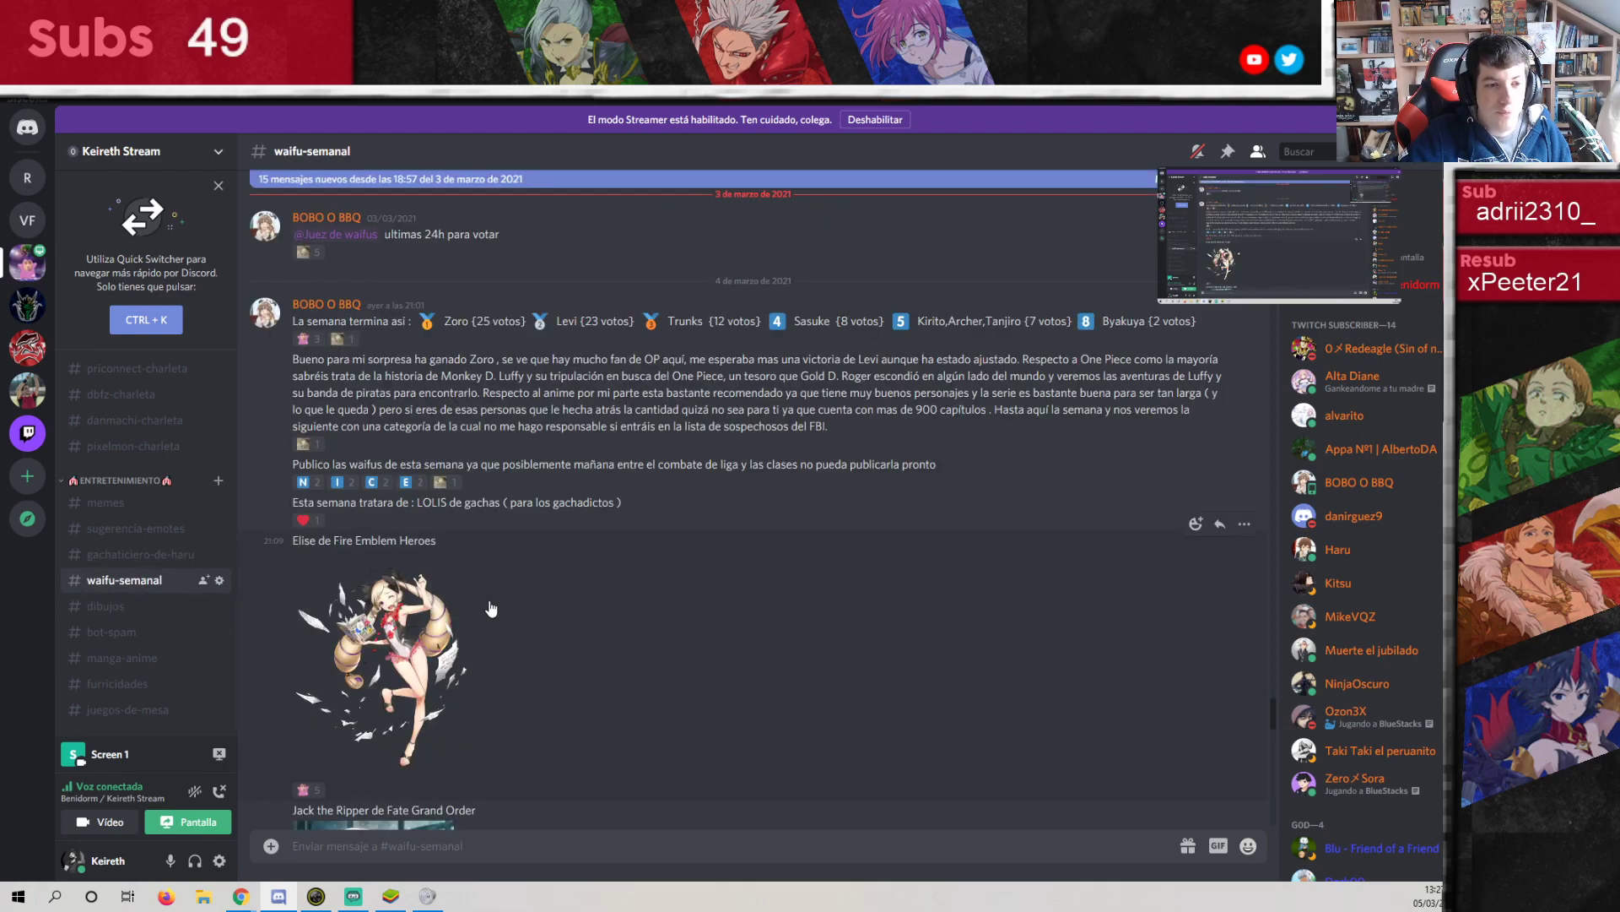
pyautogui.scroll(5, 472, 595)
pyautogui.scroll(-3, 489, 600)
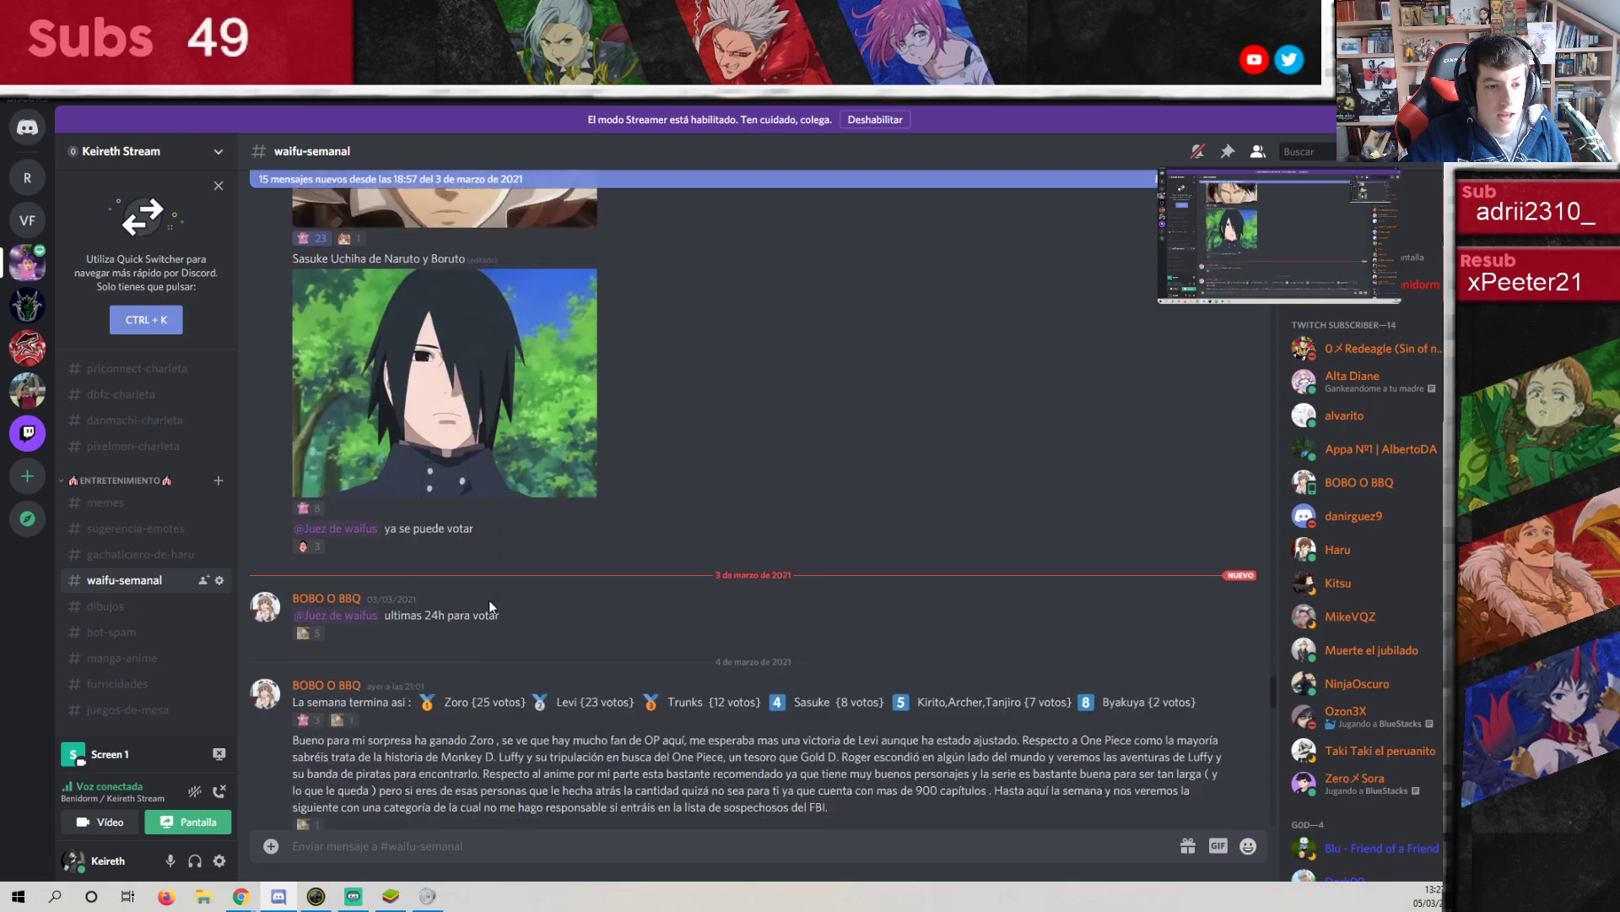
pyautogui.scroll(-4, 402, 604)
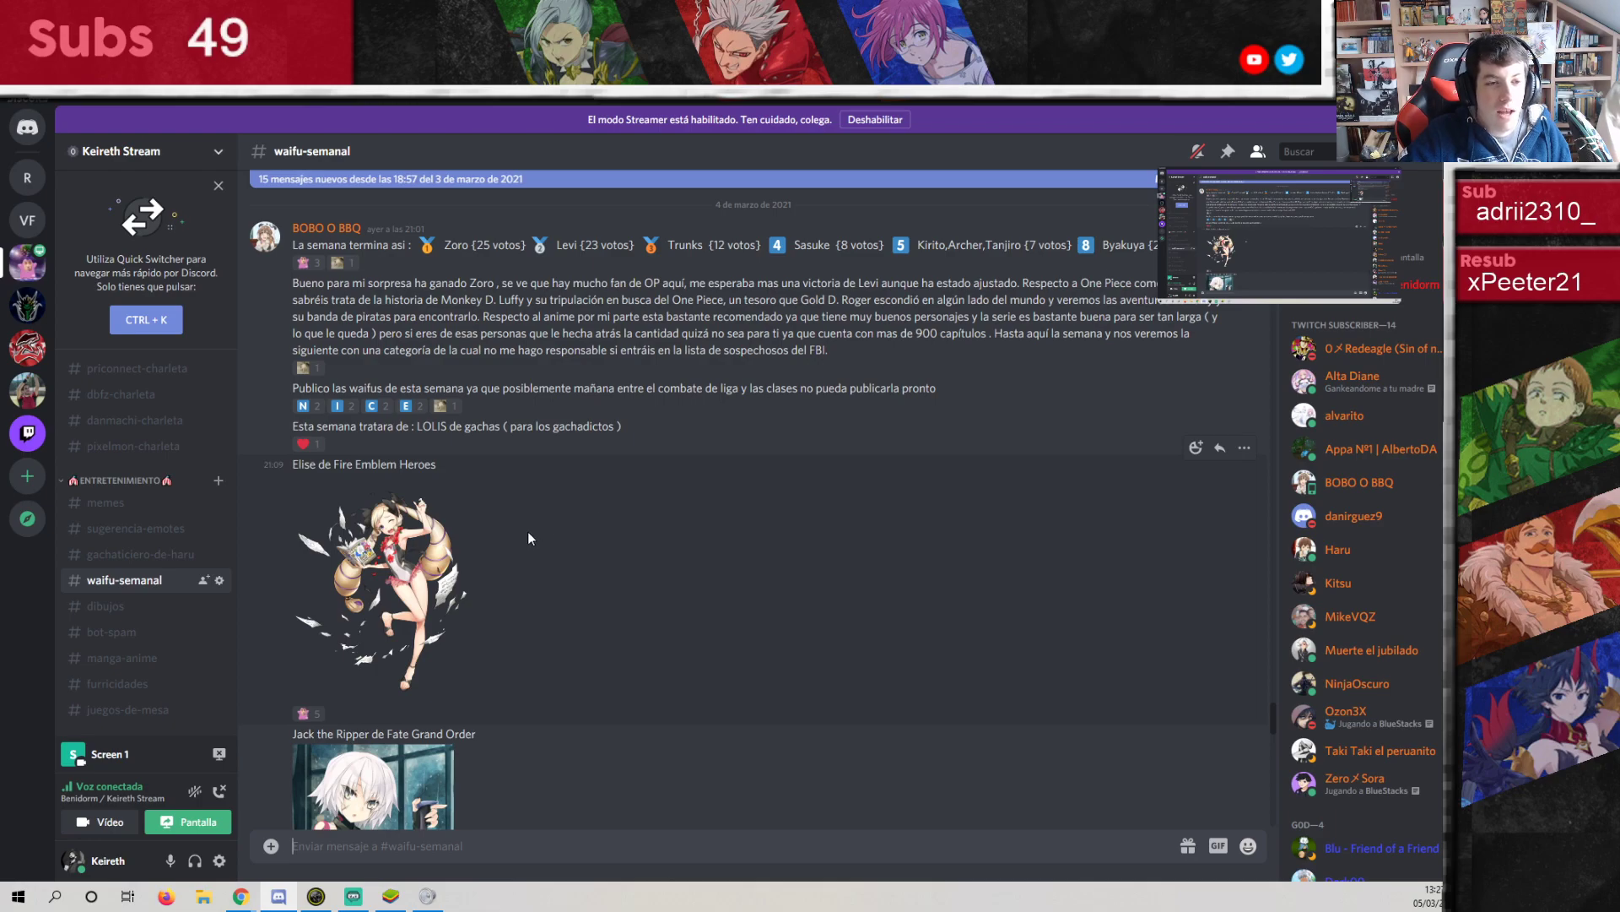
pyautogui.scroll(-2, 435, 559)
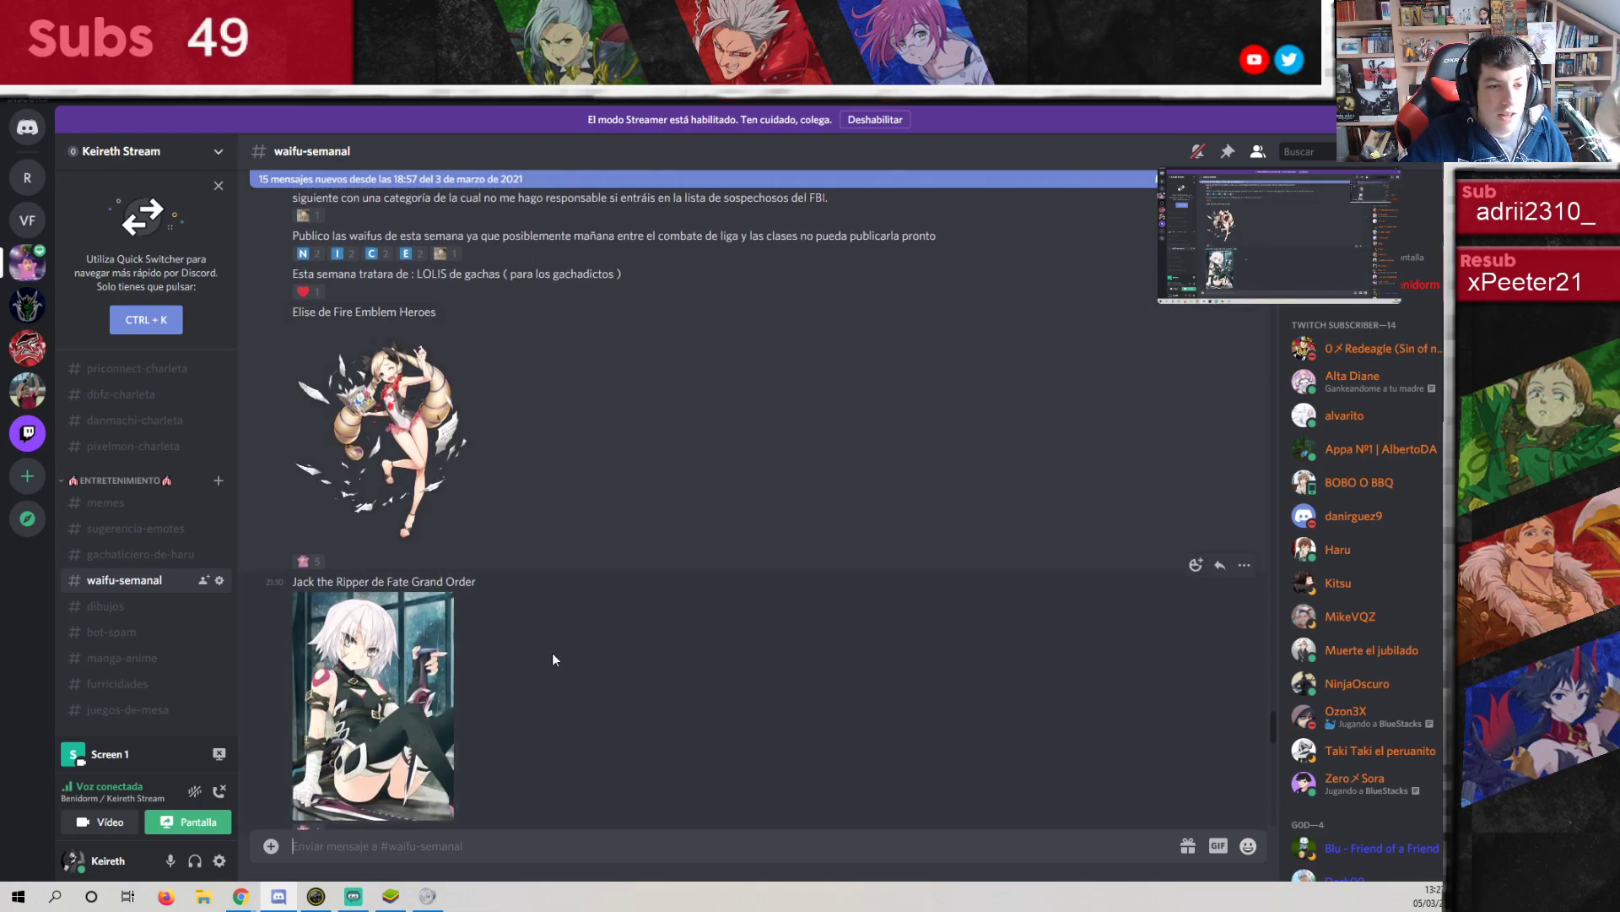
pyautogui.scroll(-4, 405, 624)
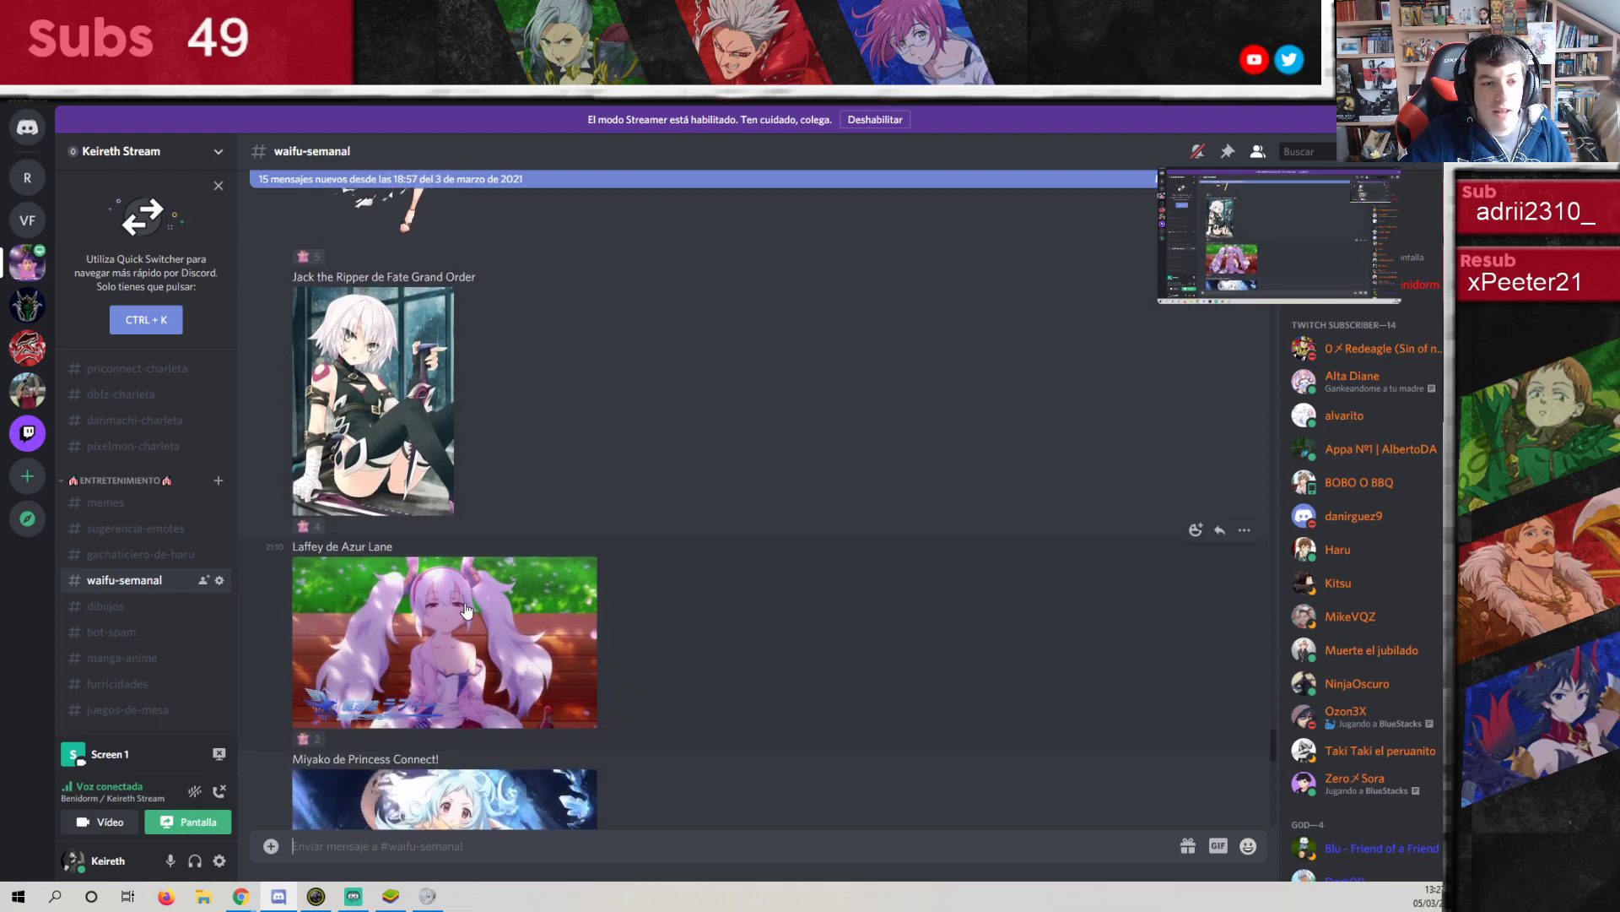
pyautogui.scroll(-1, 526, 614)
pyautogui.scroll(-2, 528, 613)
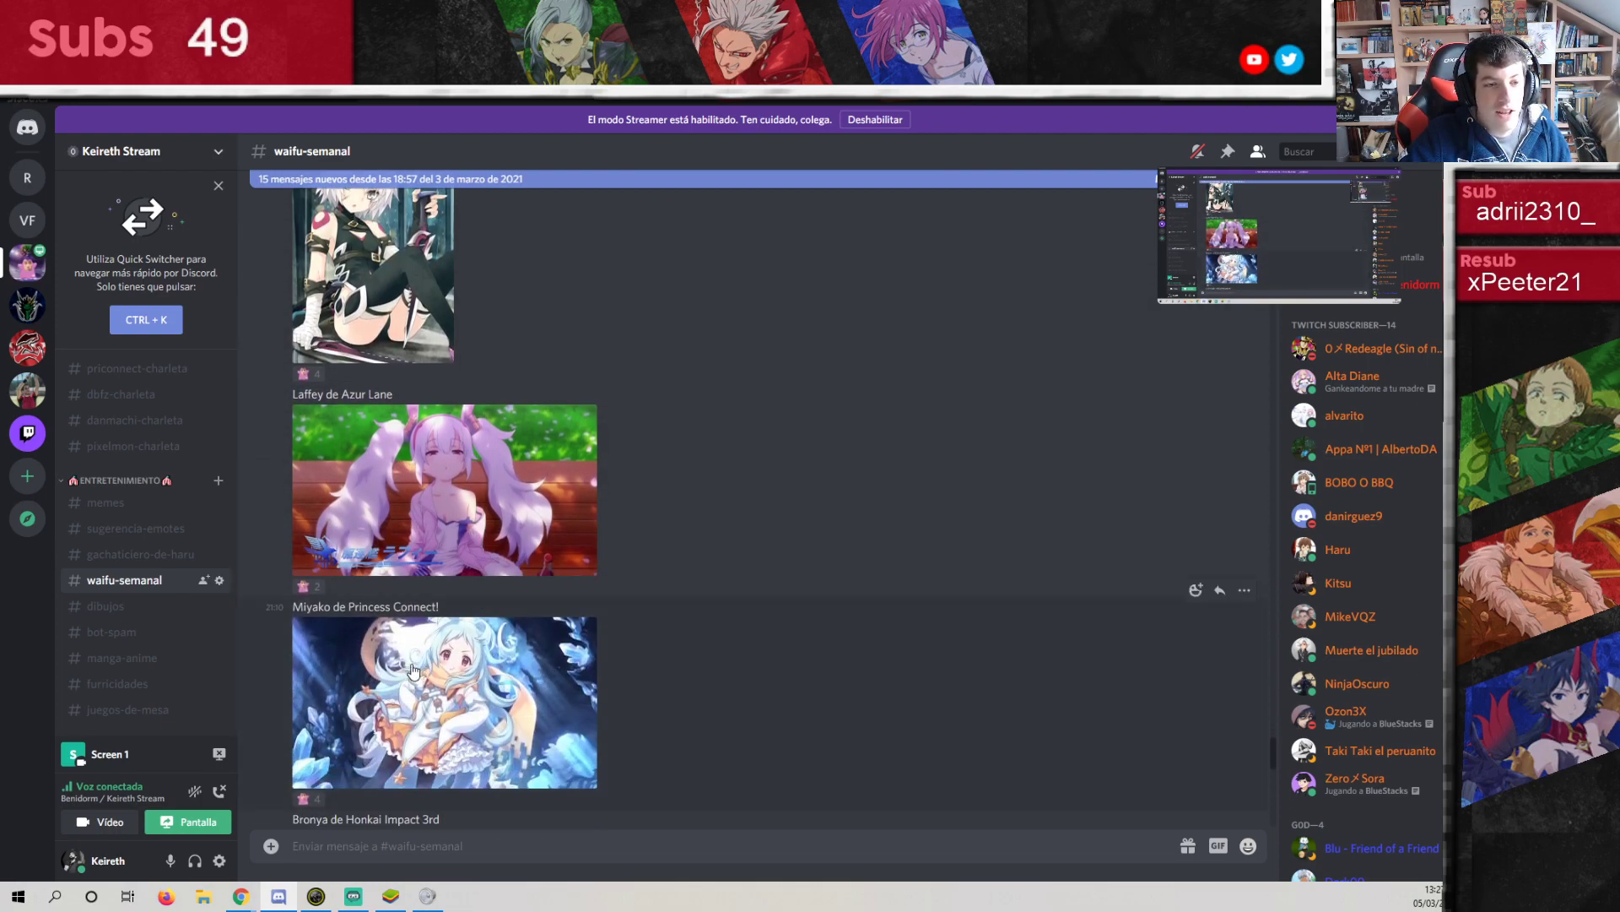
pyautogui.scroll(-2, 525, 669)
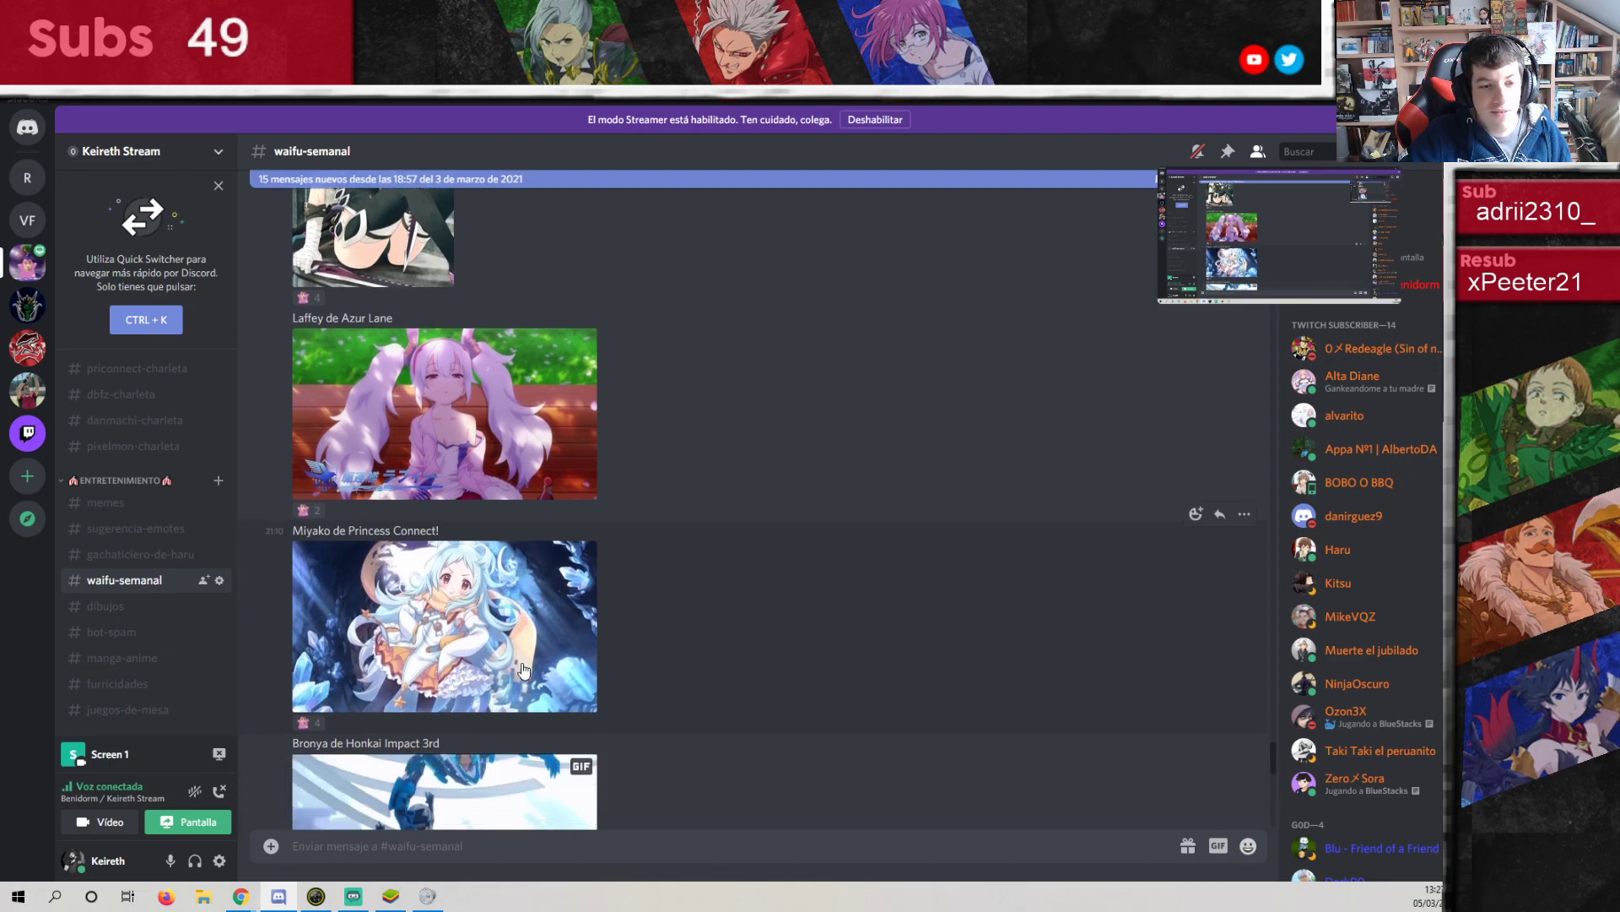
pyautogui.scroll(-2, 483, 629)
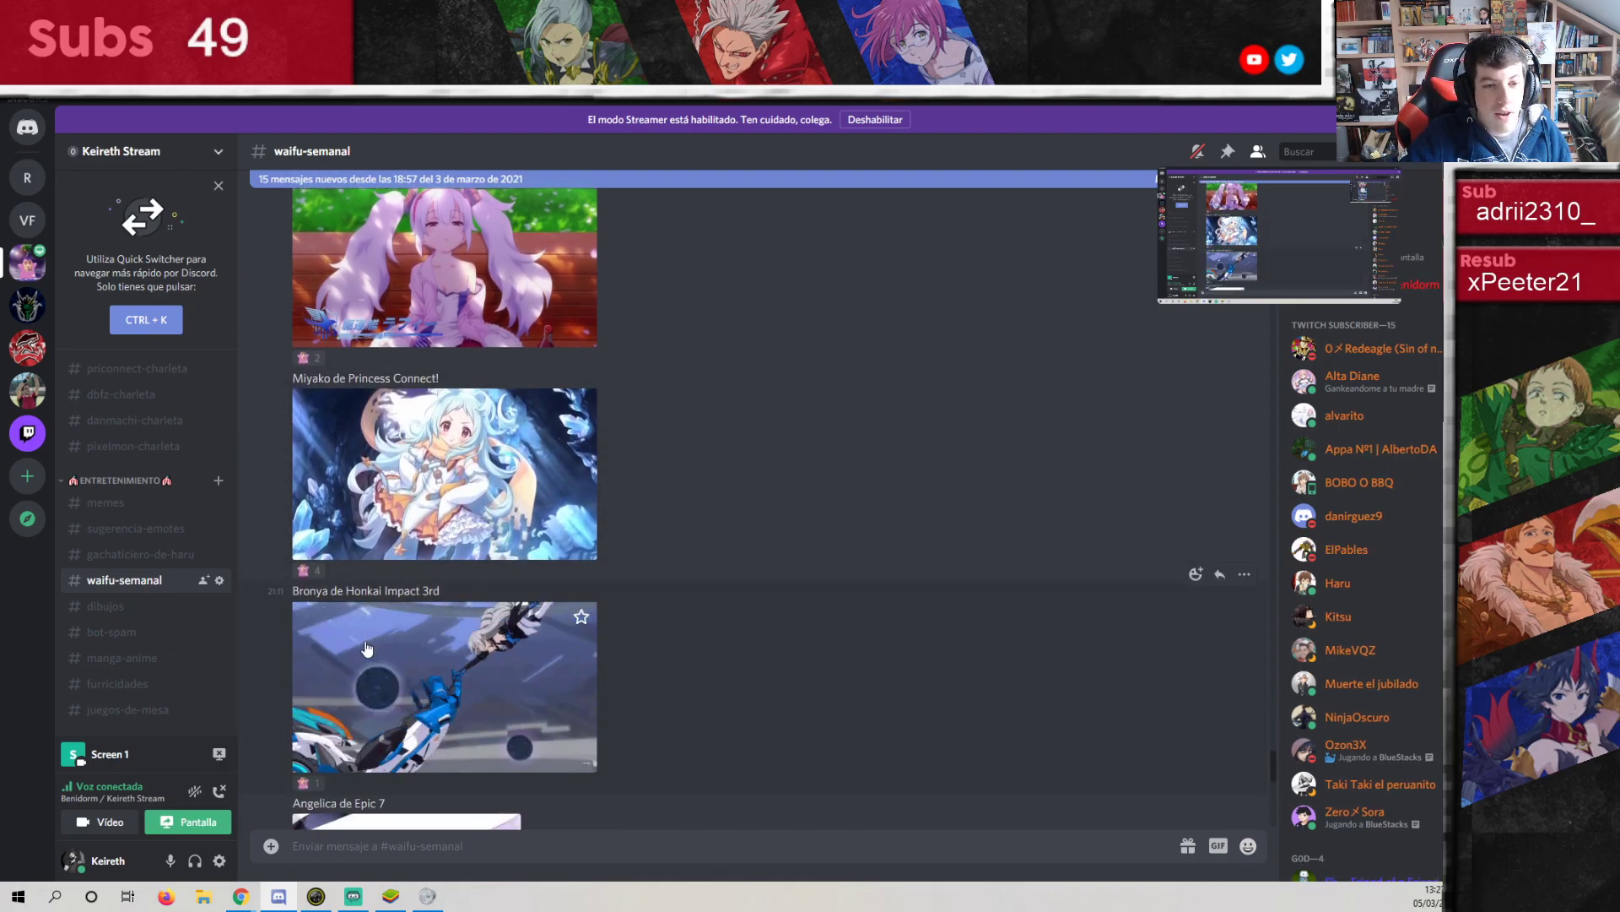